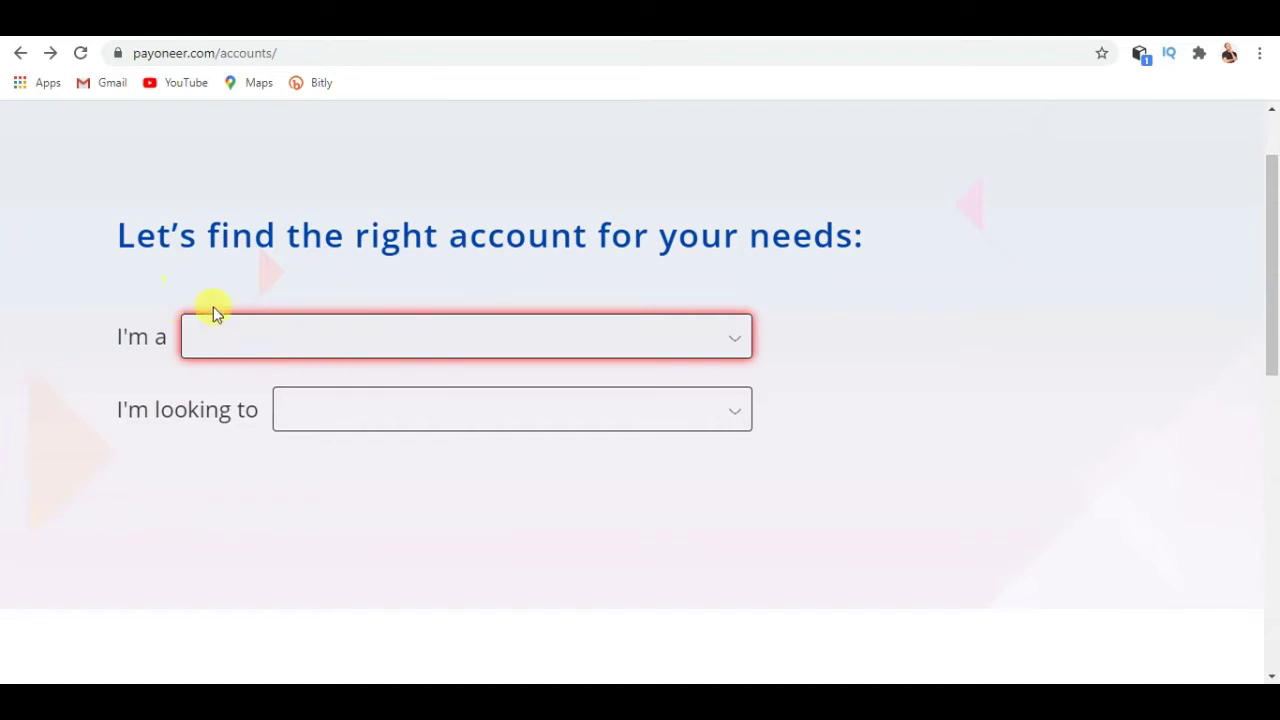
Step: Choose Individual and 'Get paid by international clients or marketplaces' to reveal the freelancer account option
left_click(265, 345)
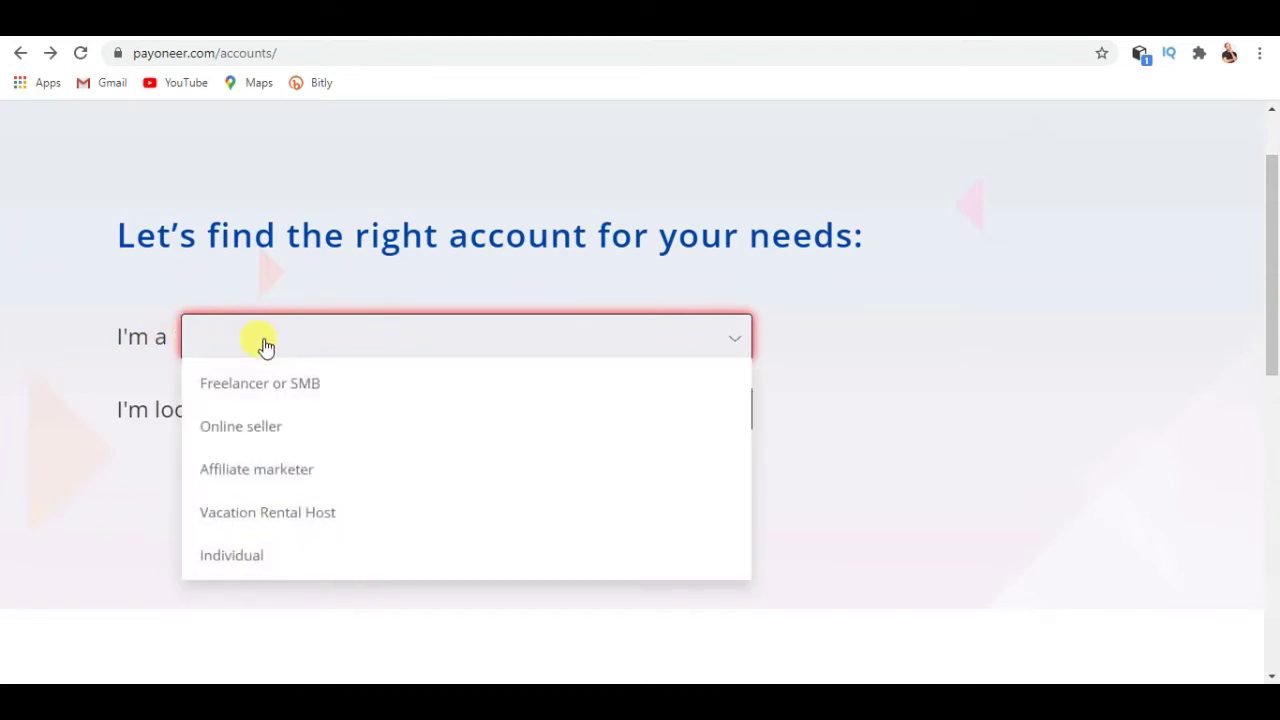
left_click(285, 556)
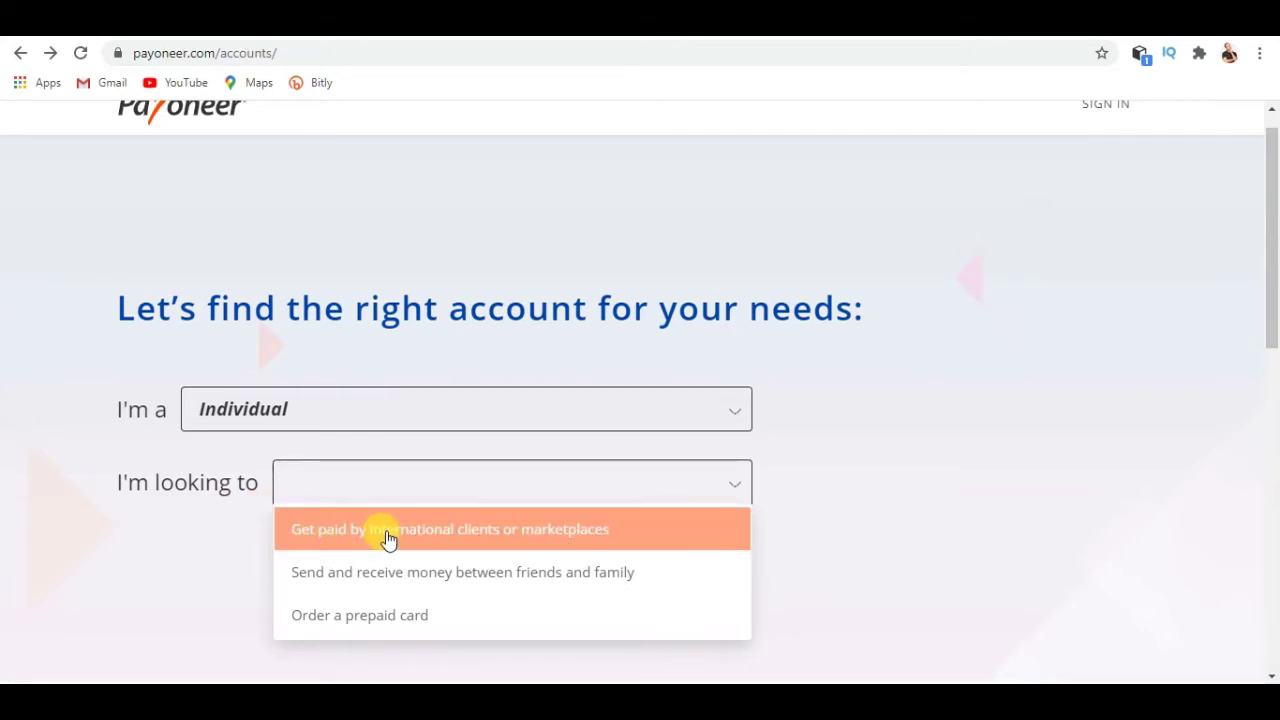
left_click(388, 538)
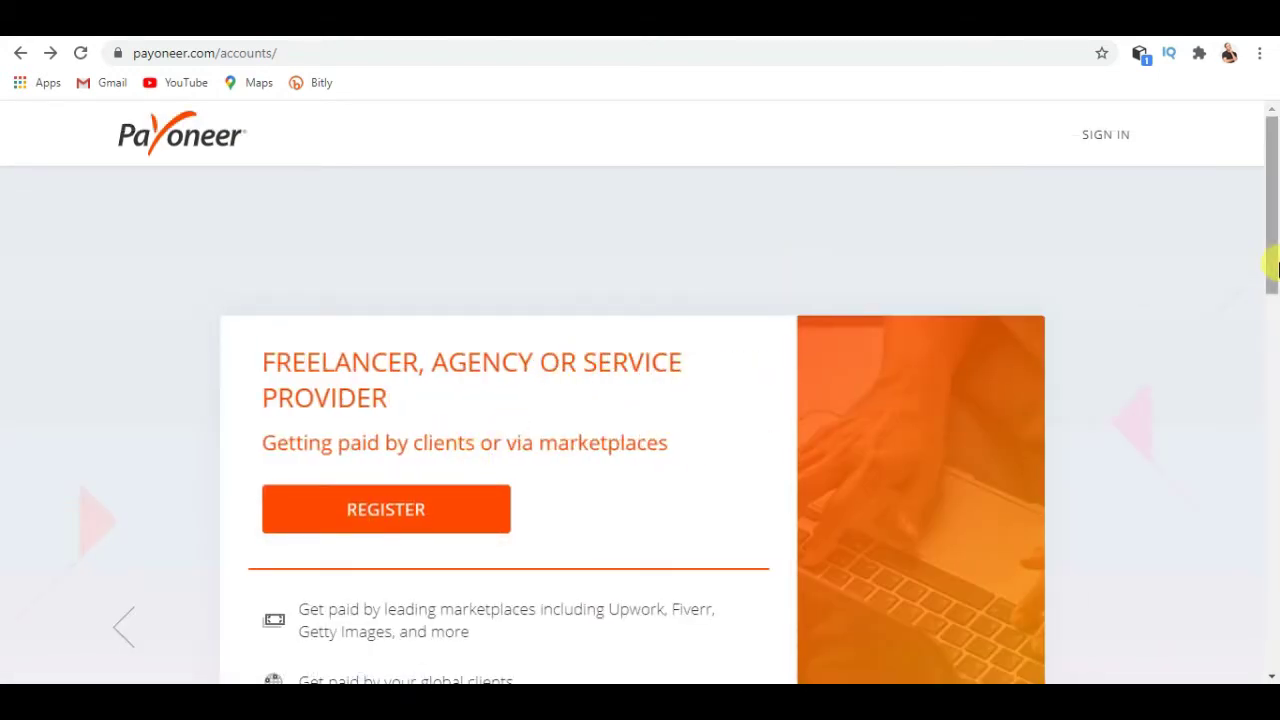
scroll(540, 330, "down", 2)
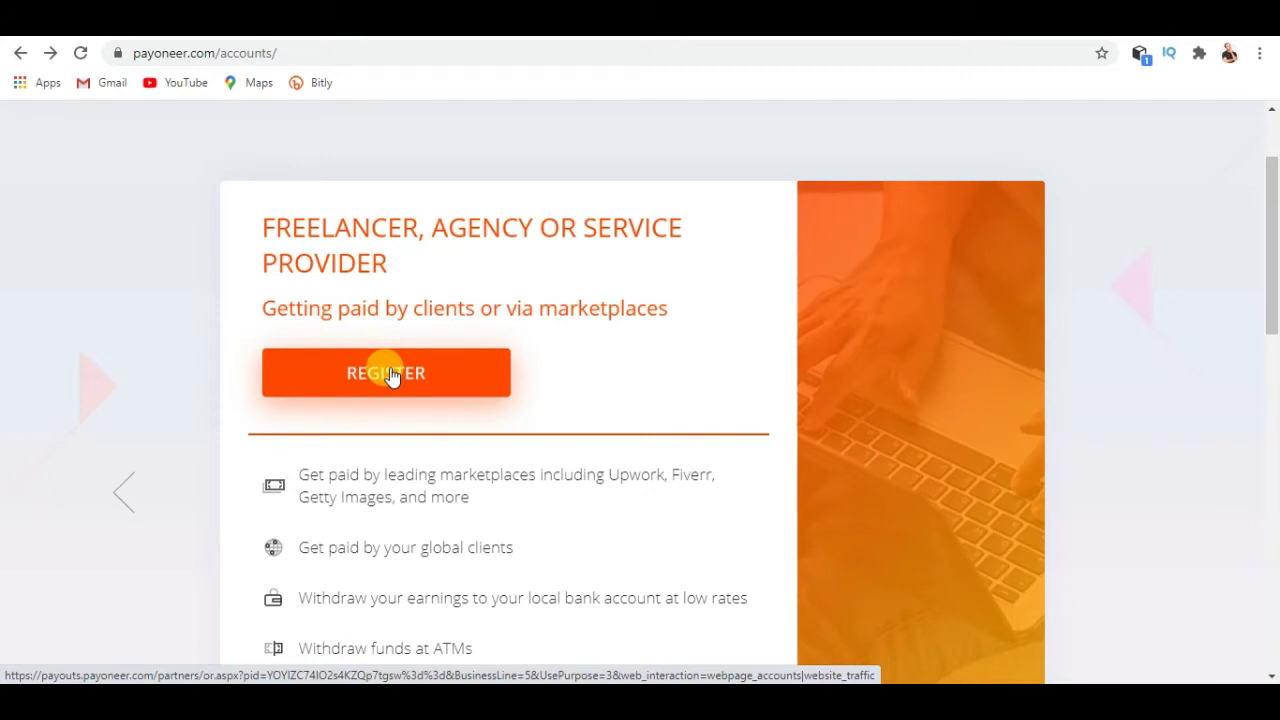
Step: Start the freelancer registration and enter the first and last name in the sign-up form
left_click(392, 374)
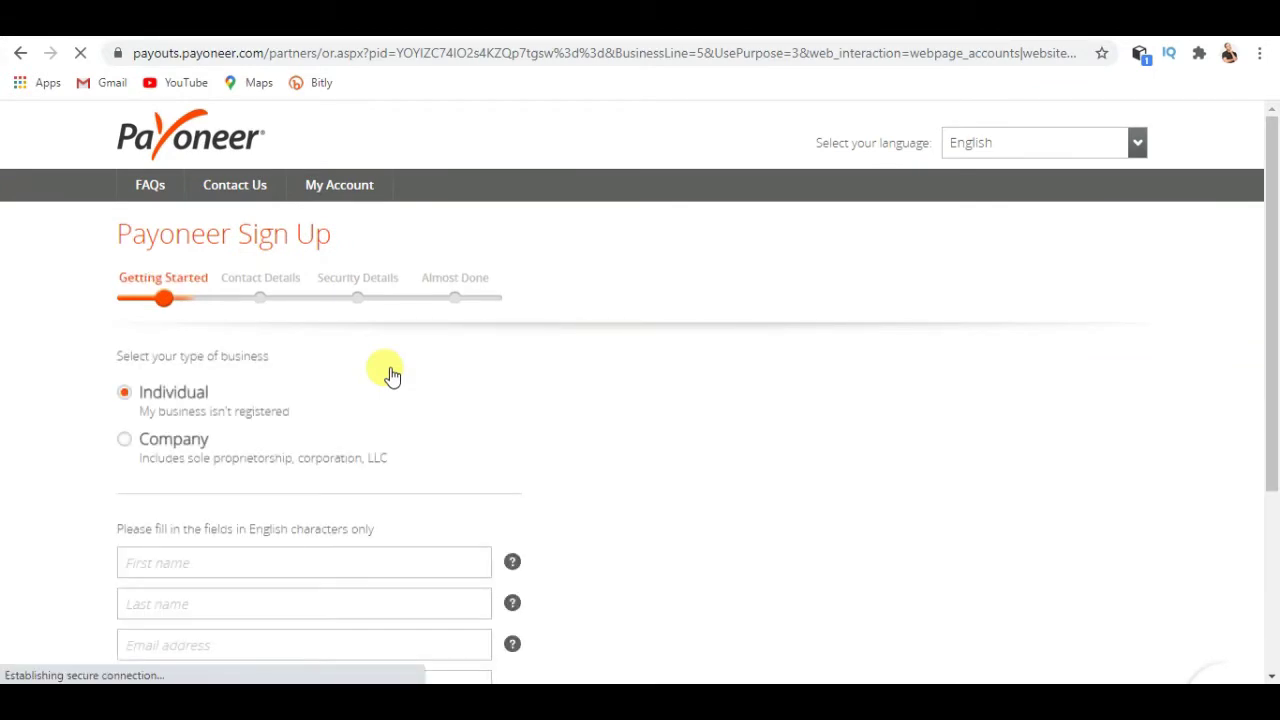
left_click_drag(1268, 189, 1269, 277)
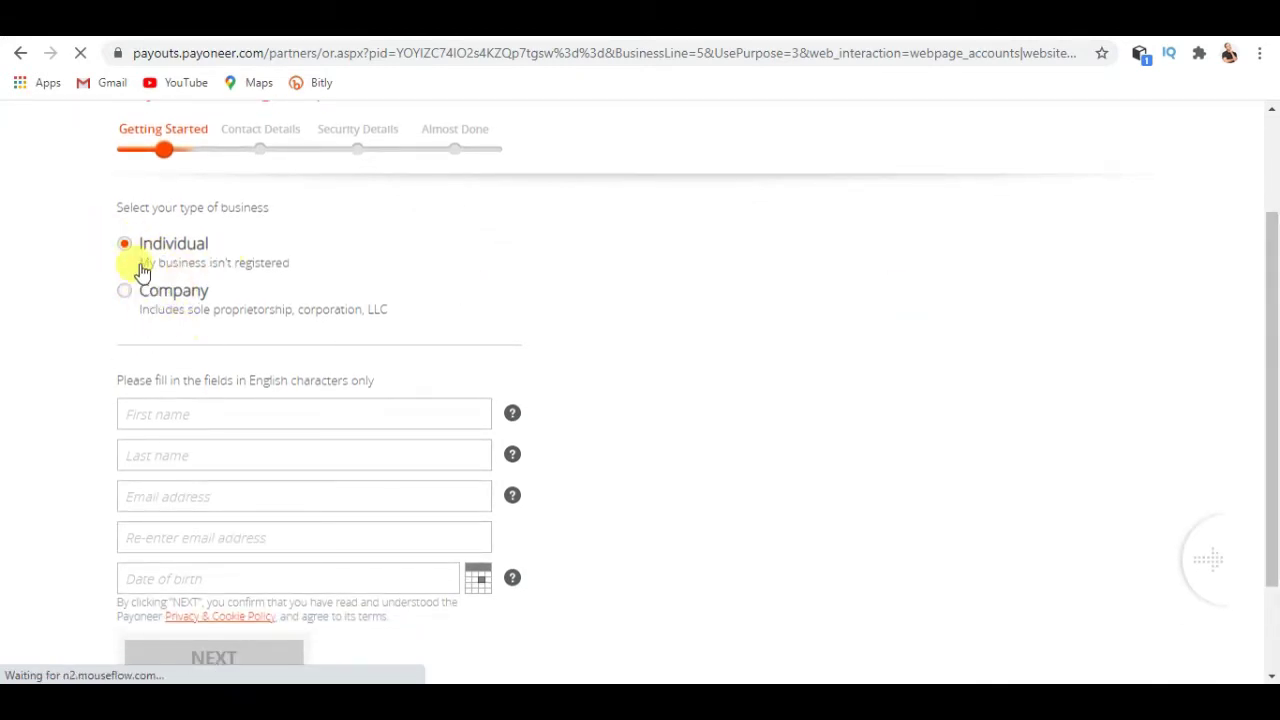
left_click(190, 412)
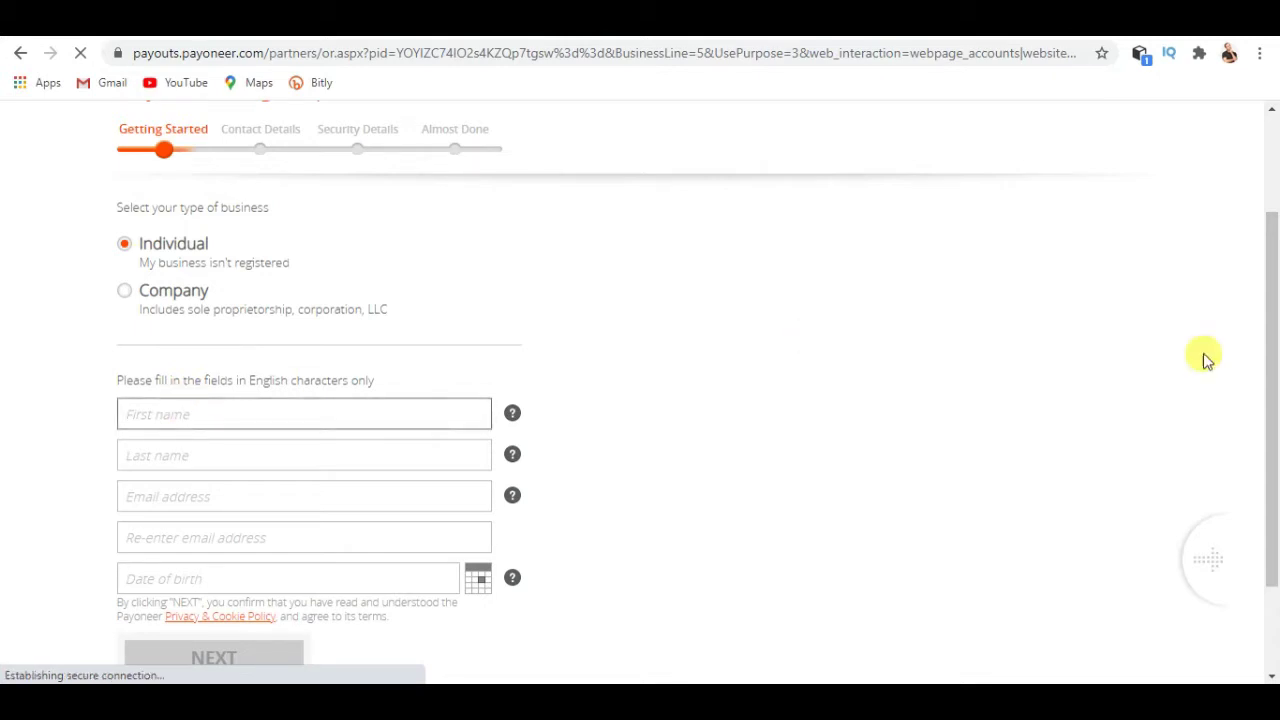
left_click_drag(1269, 403, 1273, 462)
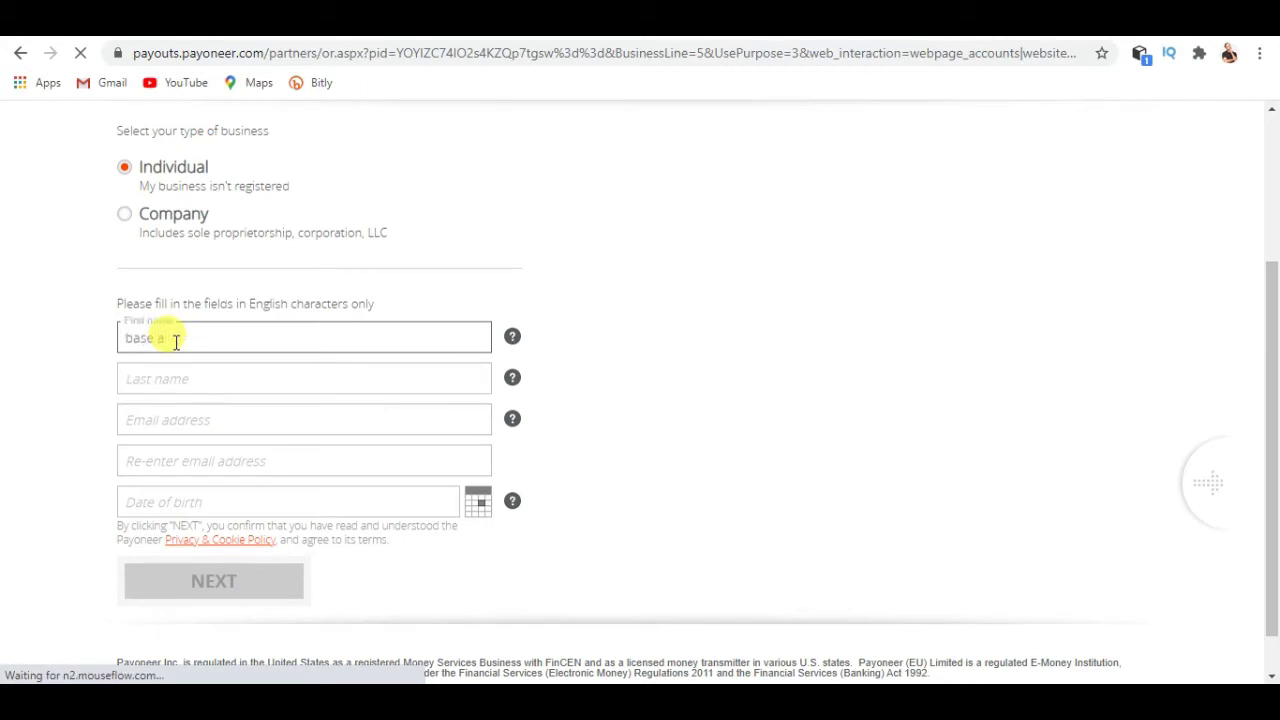
type("base app")
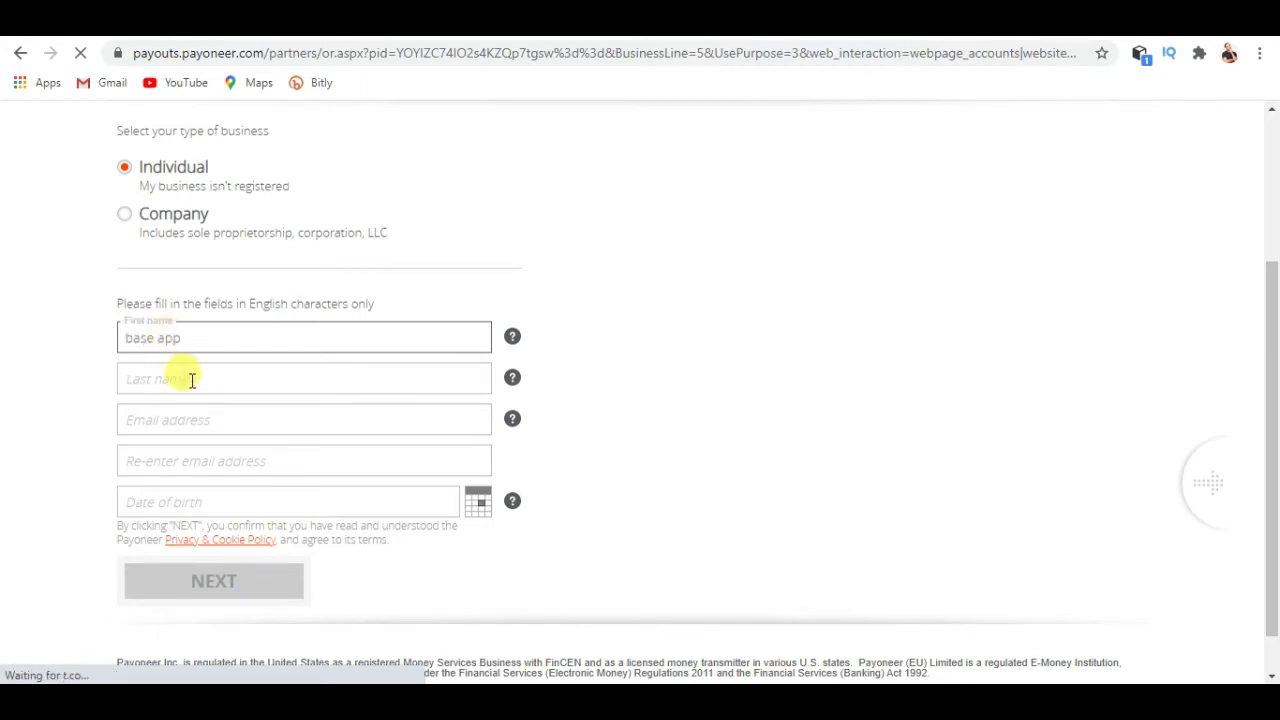
left_click(190, 379)
type("tube")
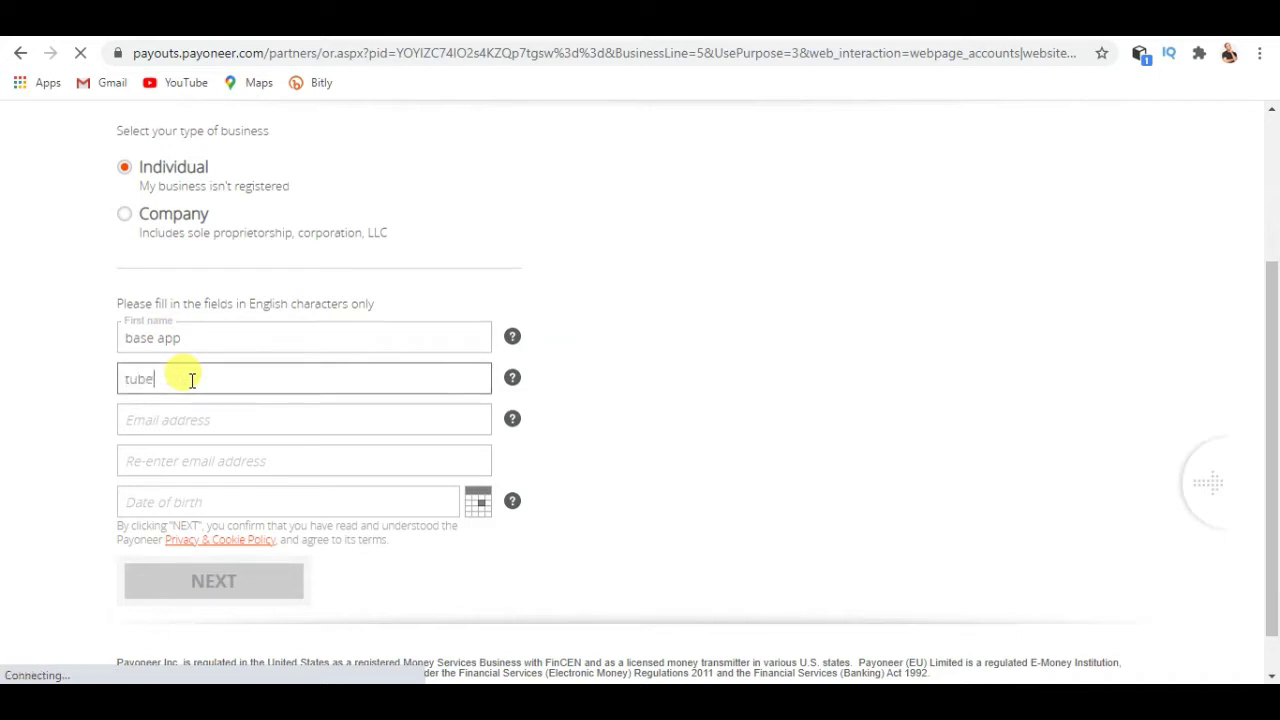
left_click(168, 426)
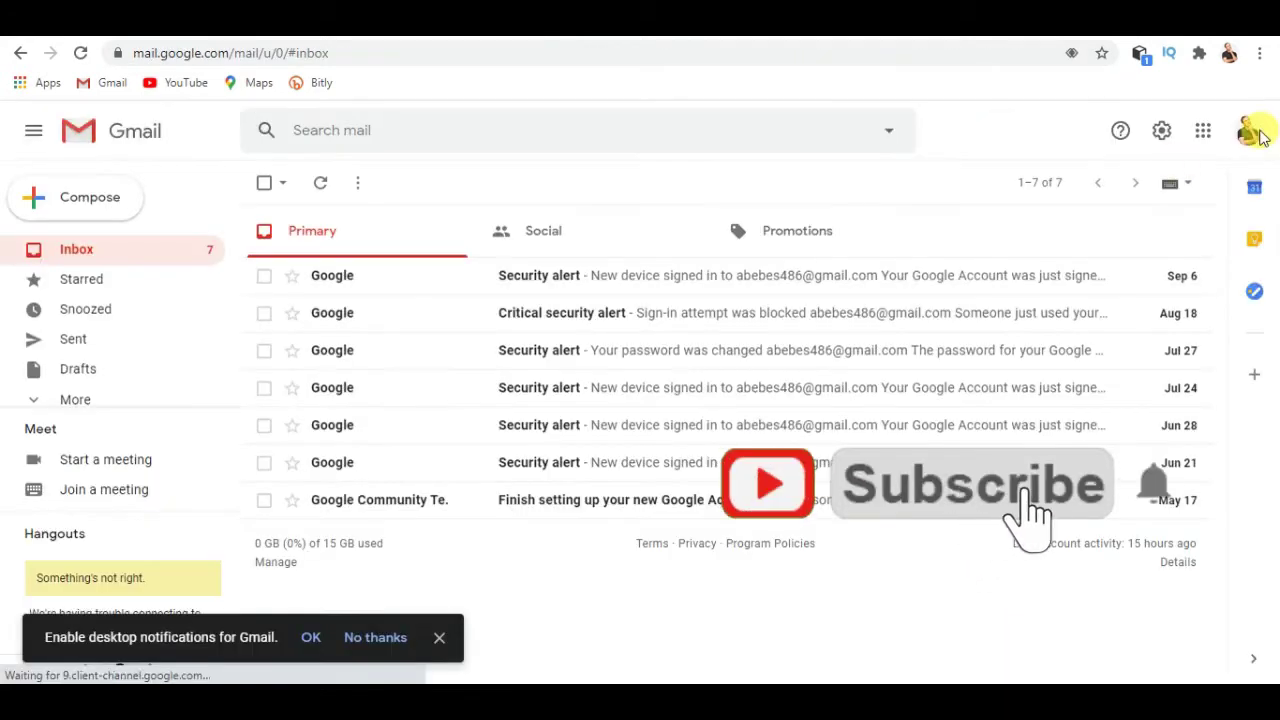
Step: Copy the Gmail account's email address from the account panel and return to the sign-up form
left_click(1250, 132)
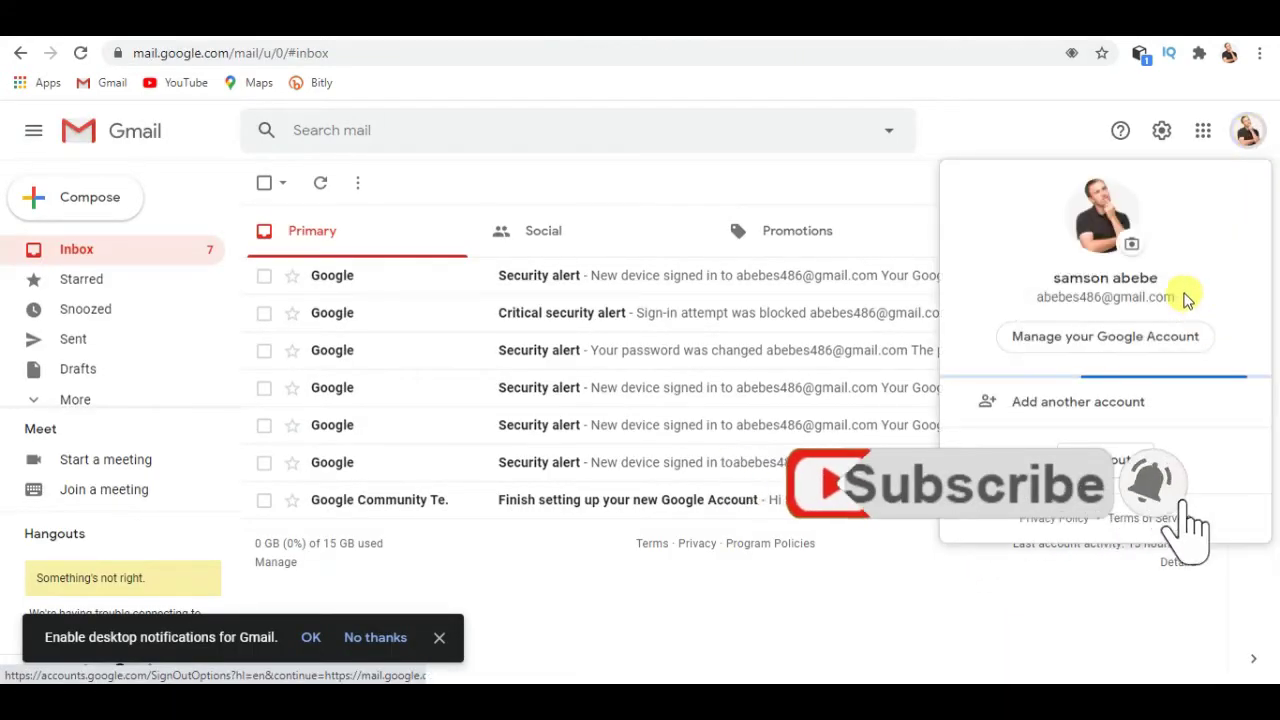
left_click_drag(1176, 297, 1040, 303)
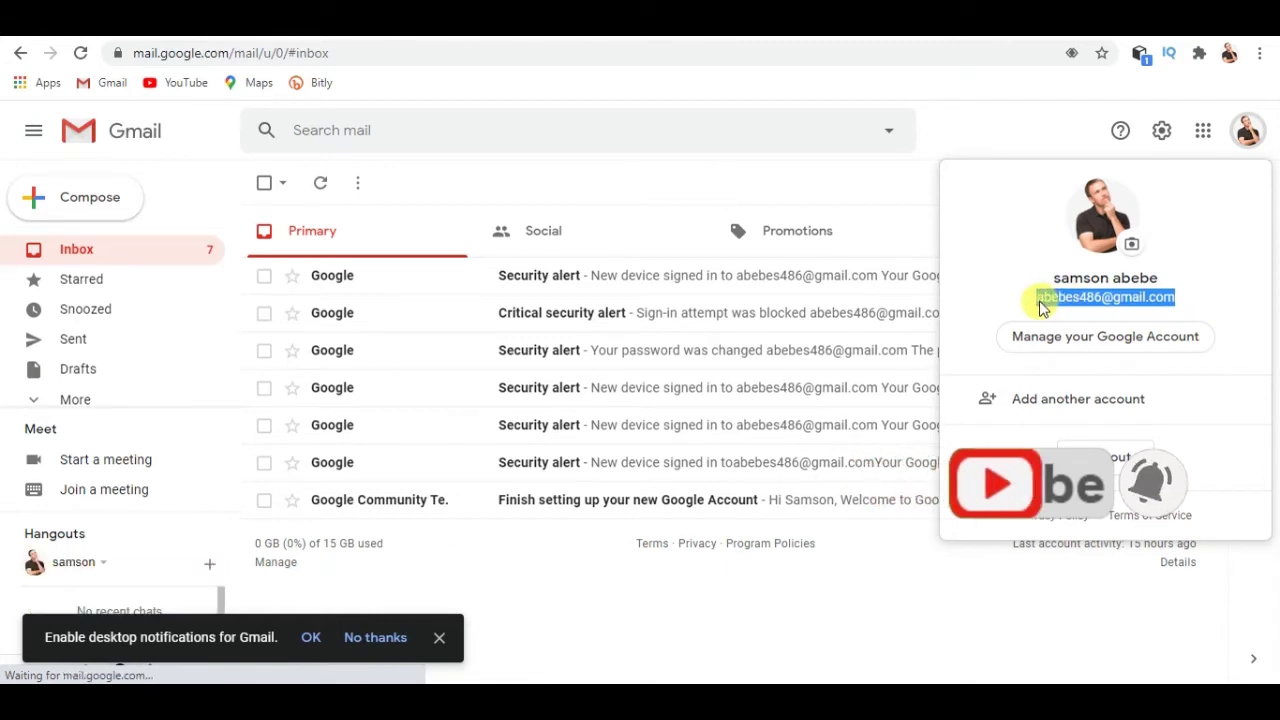
right_click(1040, 305)
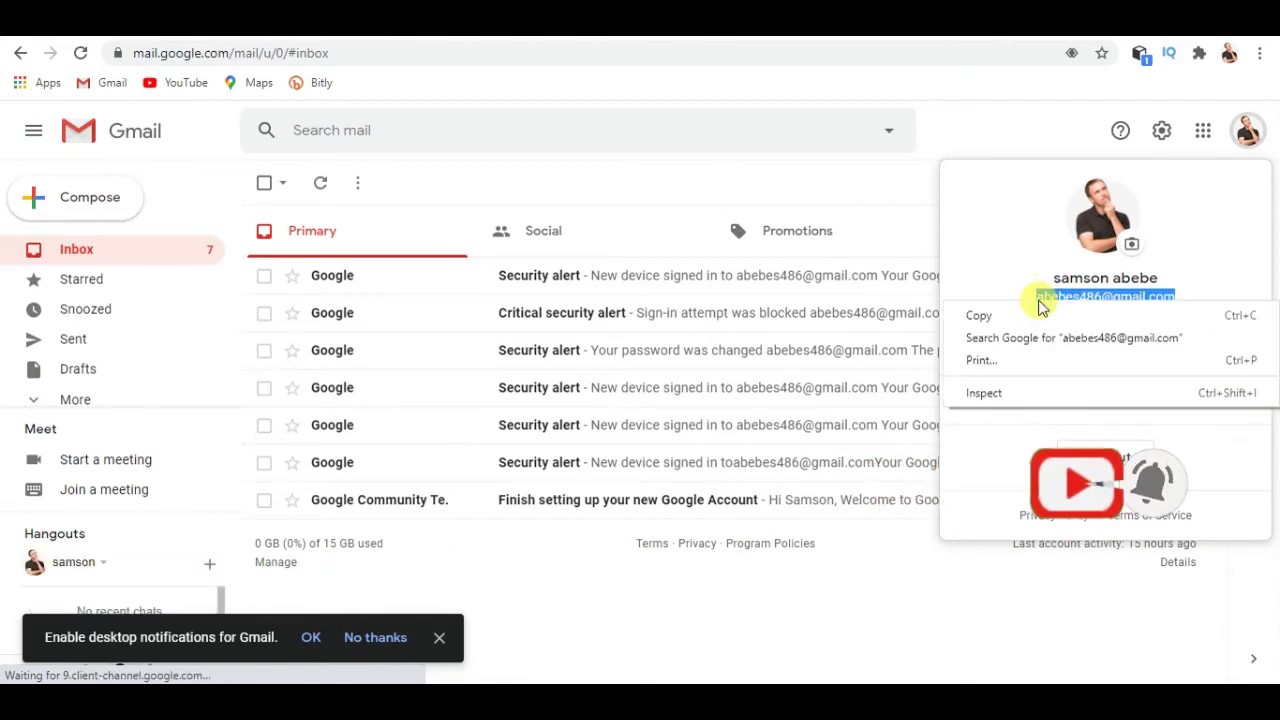
left_click(986, 315)
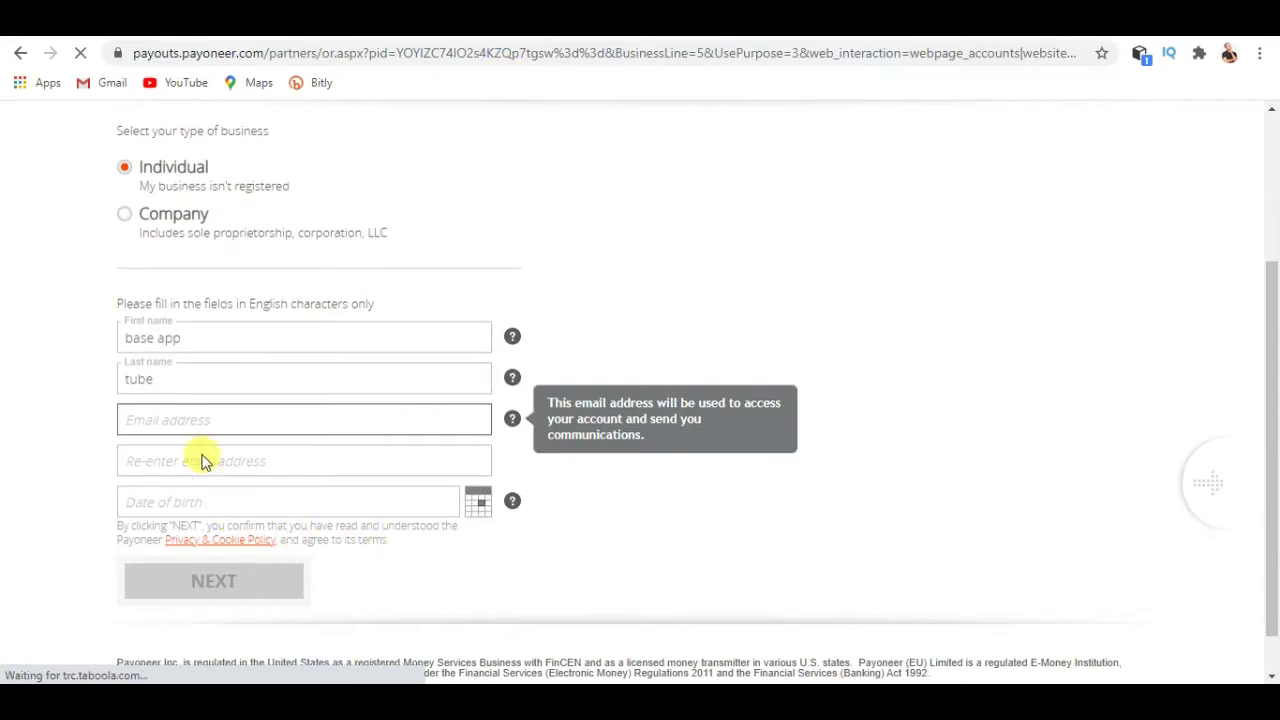
left_click(172, 418)
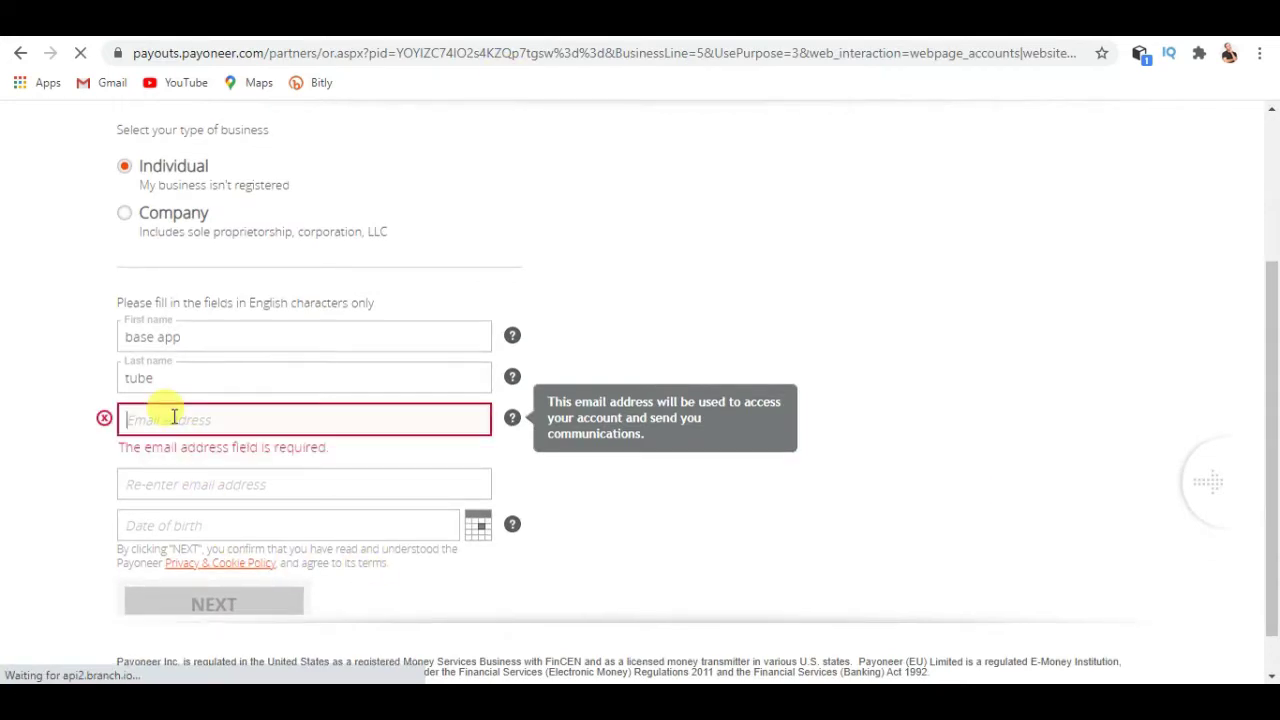
Step: Paste the copied email address into both Email and Re-enter email
key("ctrl+v")
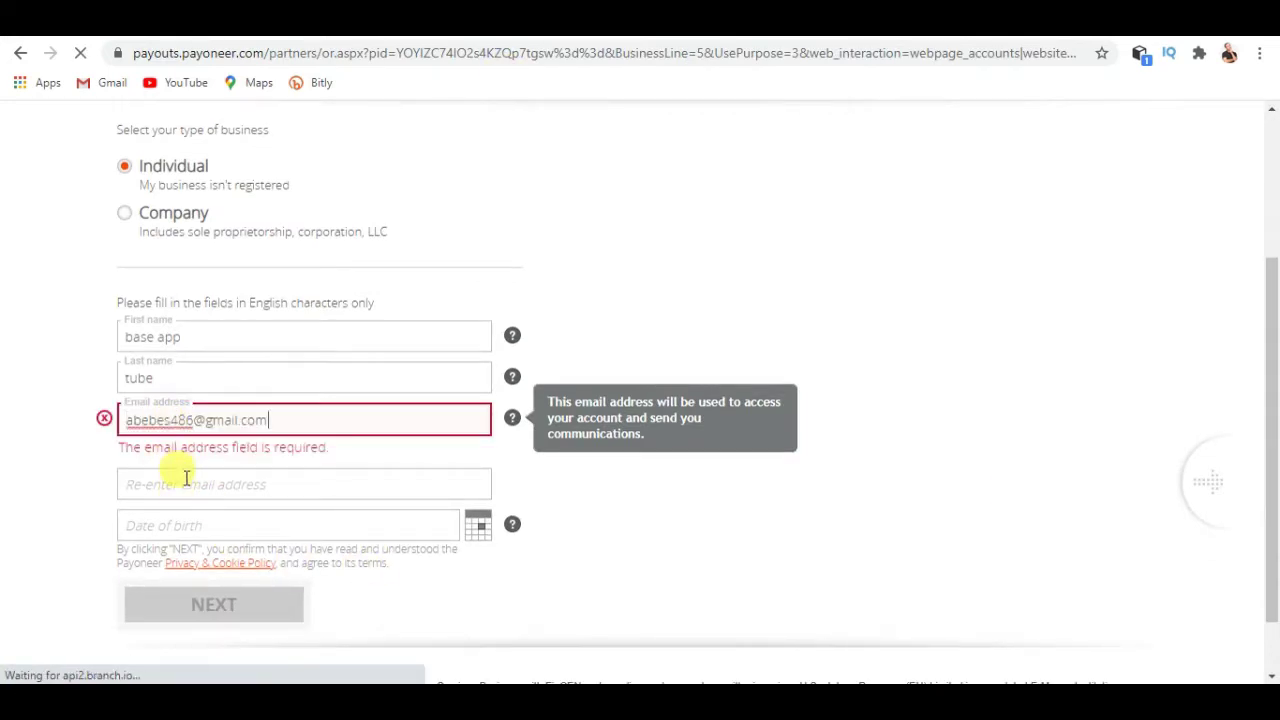
left_click(185, 476)
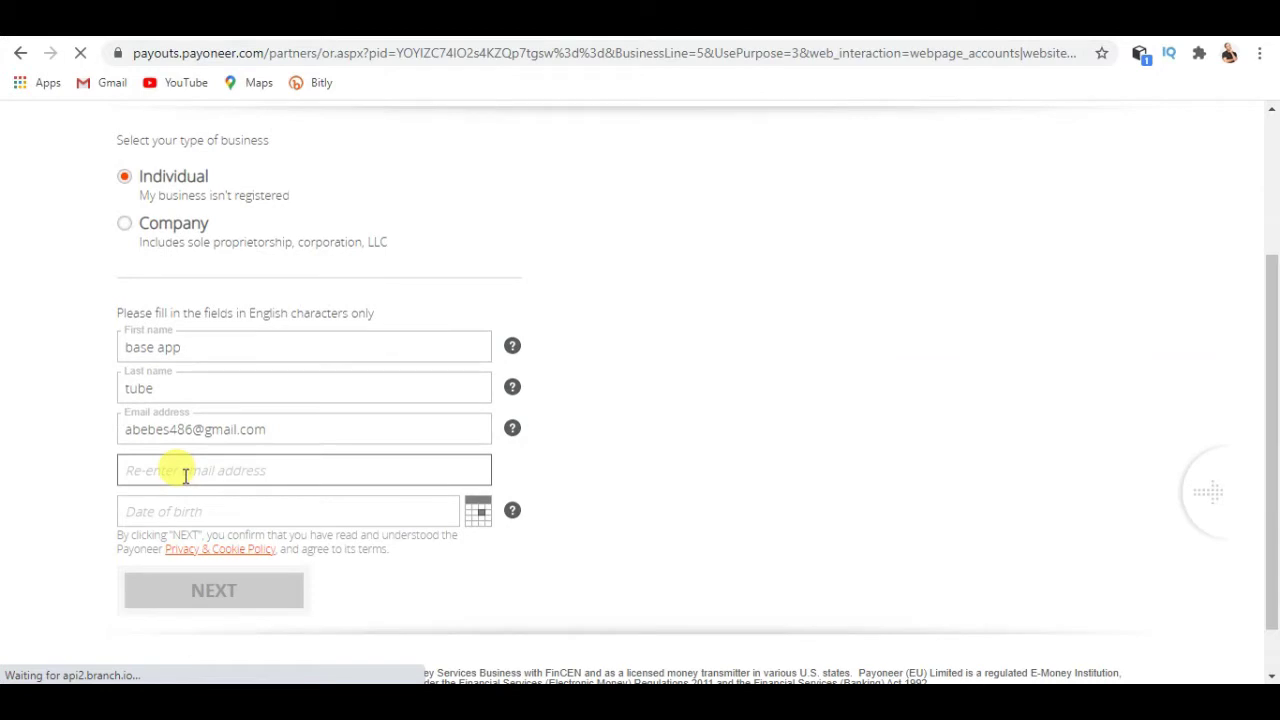
key("ctrl+v")
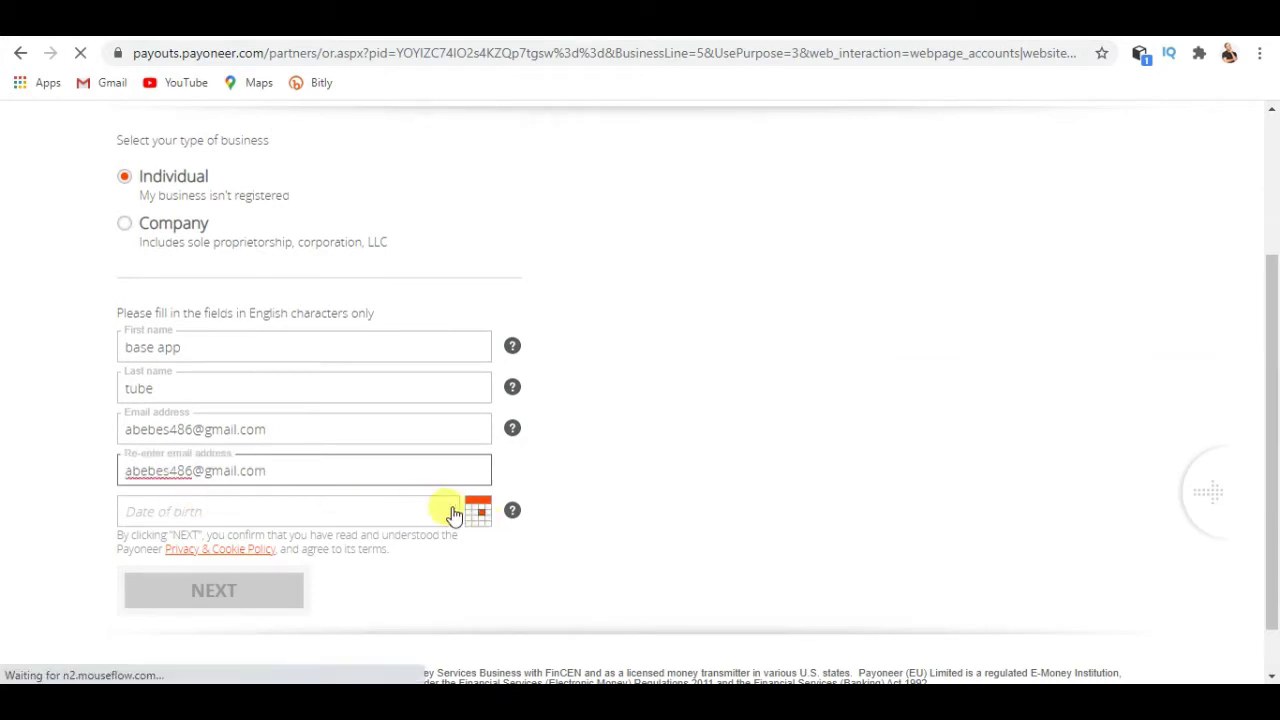
left_click(300, 504)
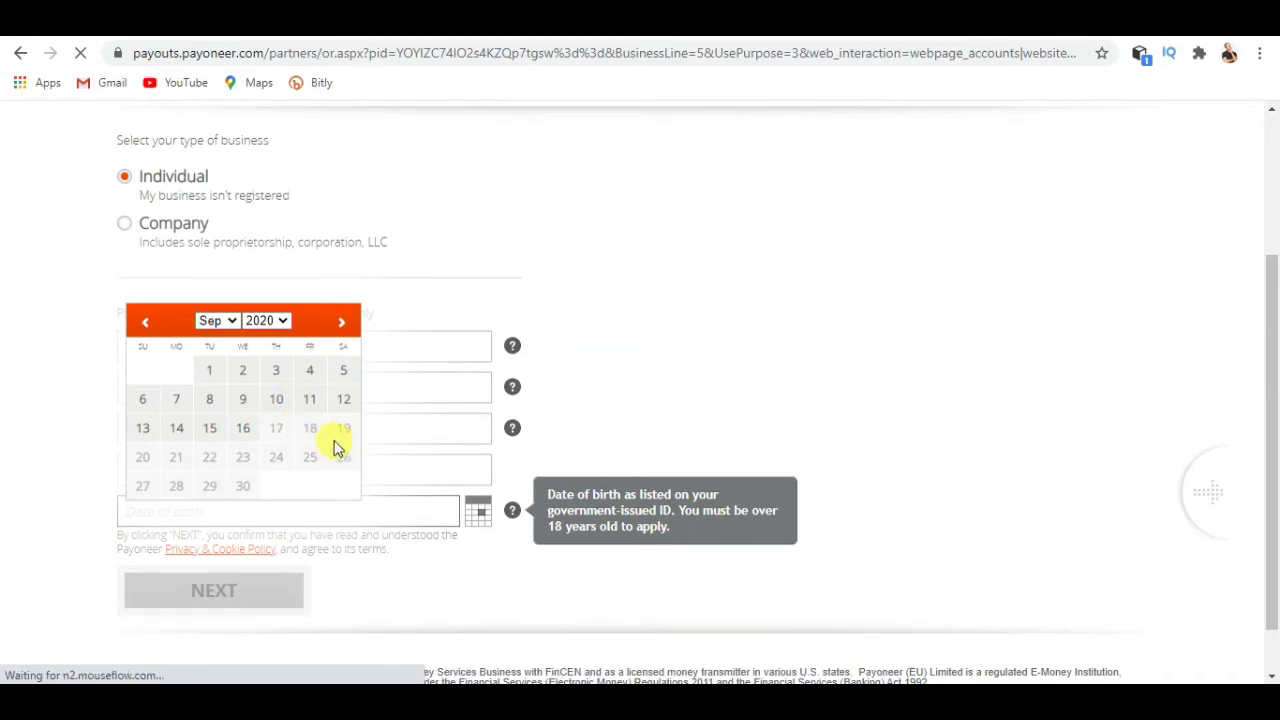
left_click(283, 322)
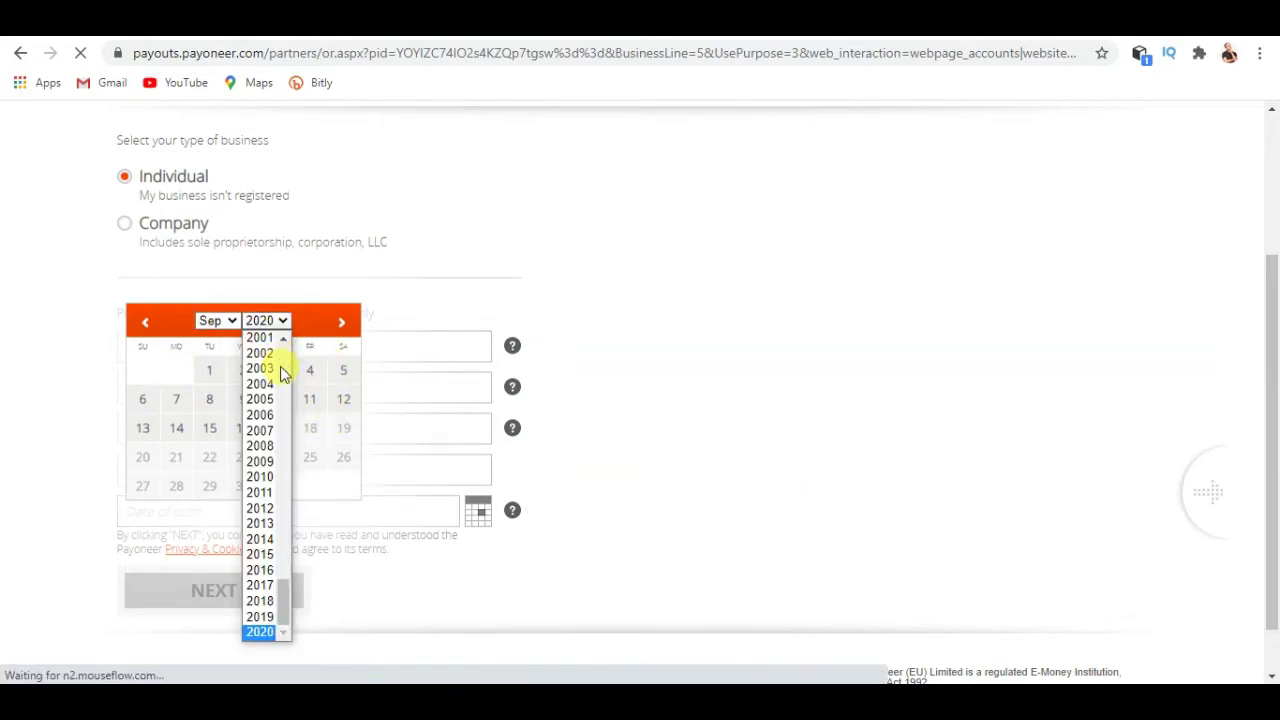
left_click_drag(282, 602, 287, 508)
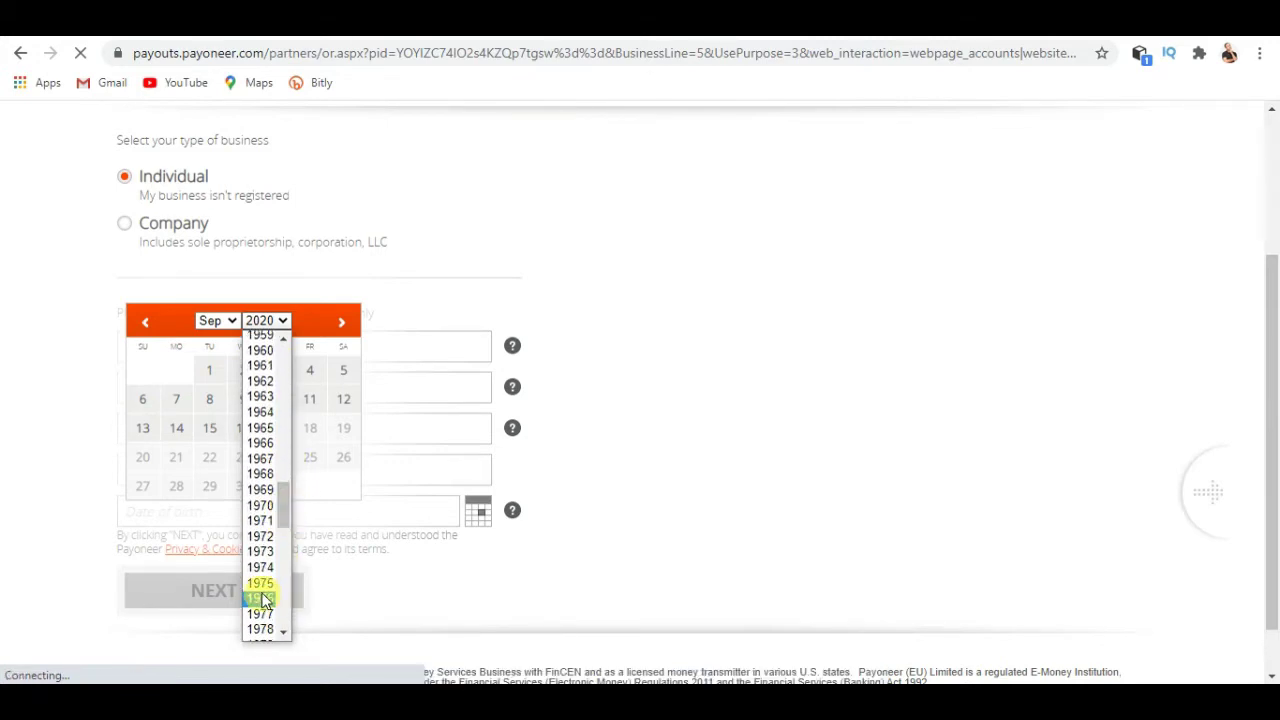
left_click(262, 598)
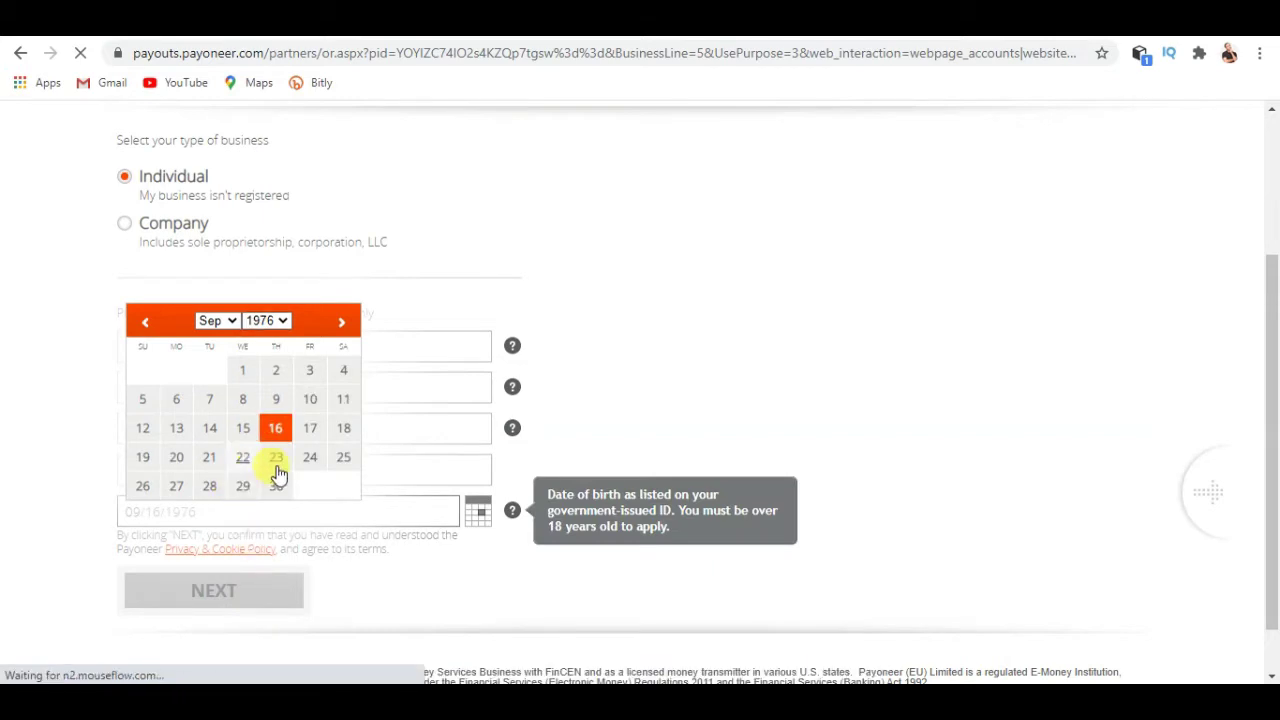
left_click(209, 430)
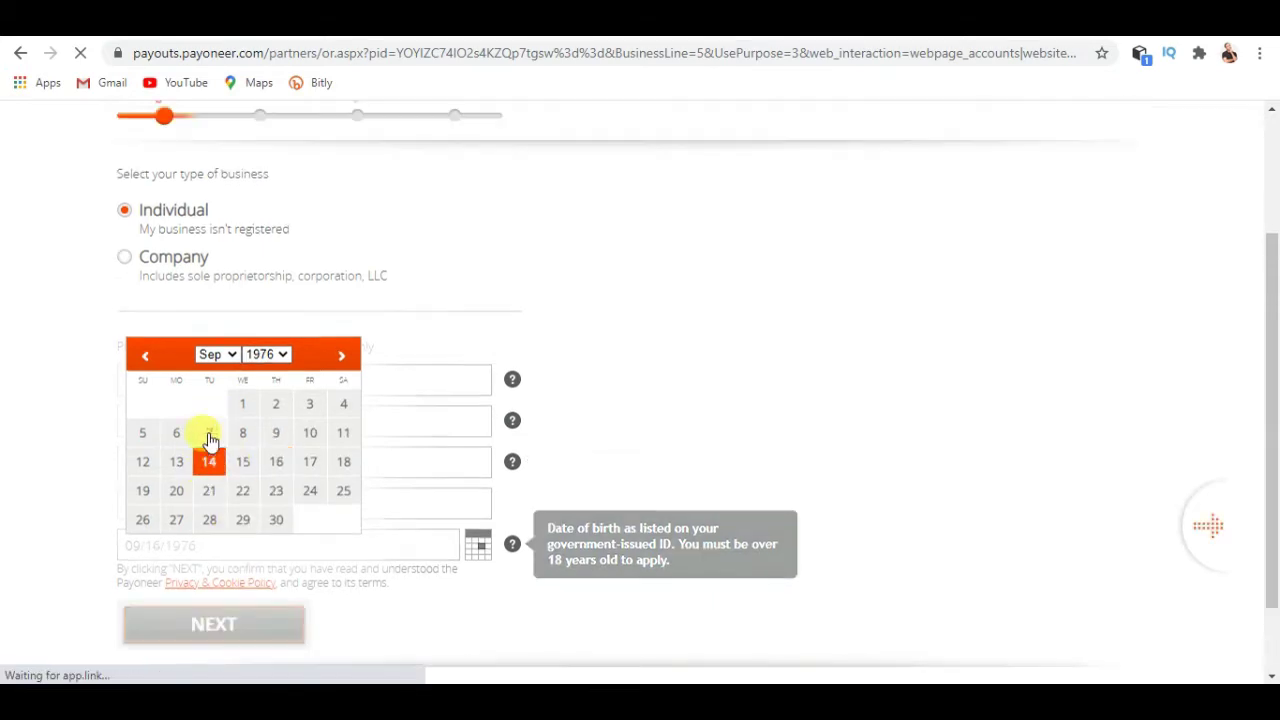
left_click(213, 630)
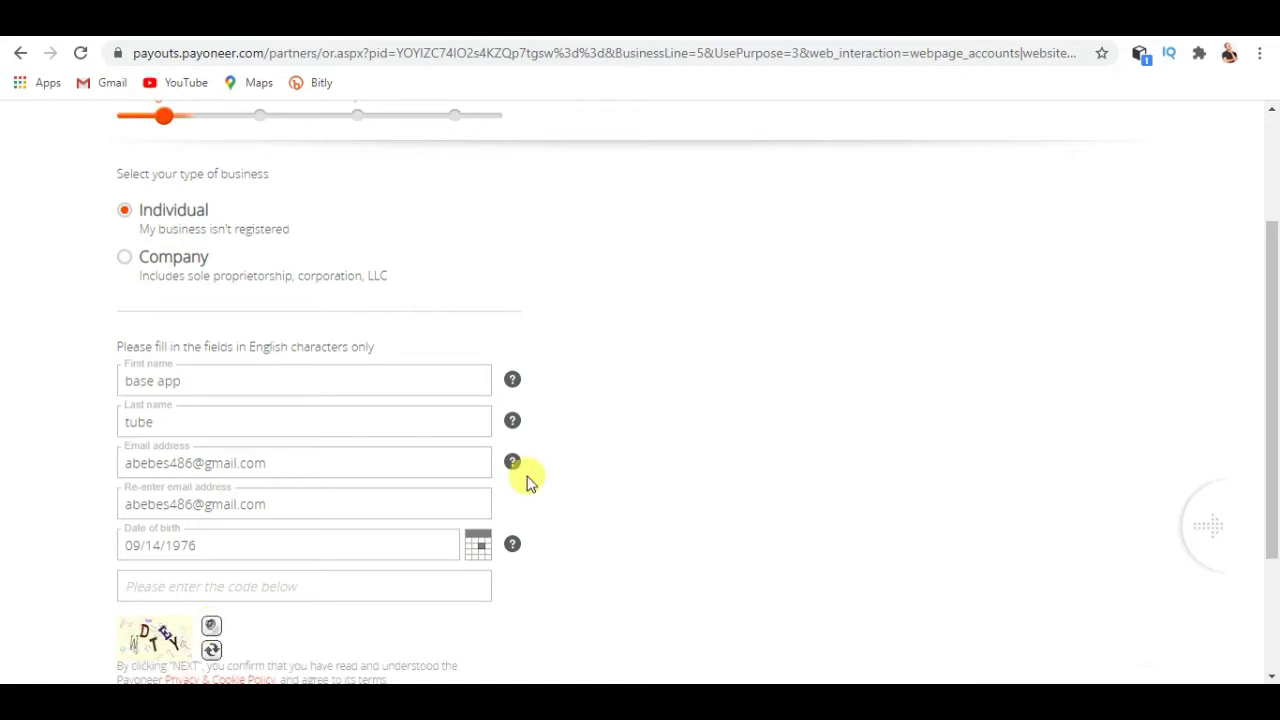
Step: Enter the security image code, fixing its first letter, and continue to Contact Details
left_click_drag(1272, 368, 1266, 443)
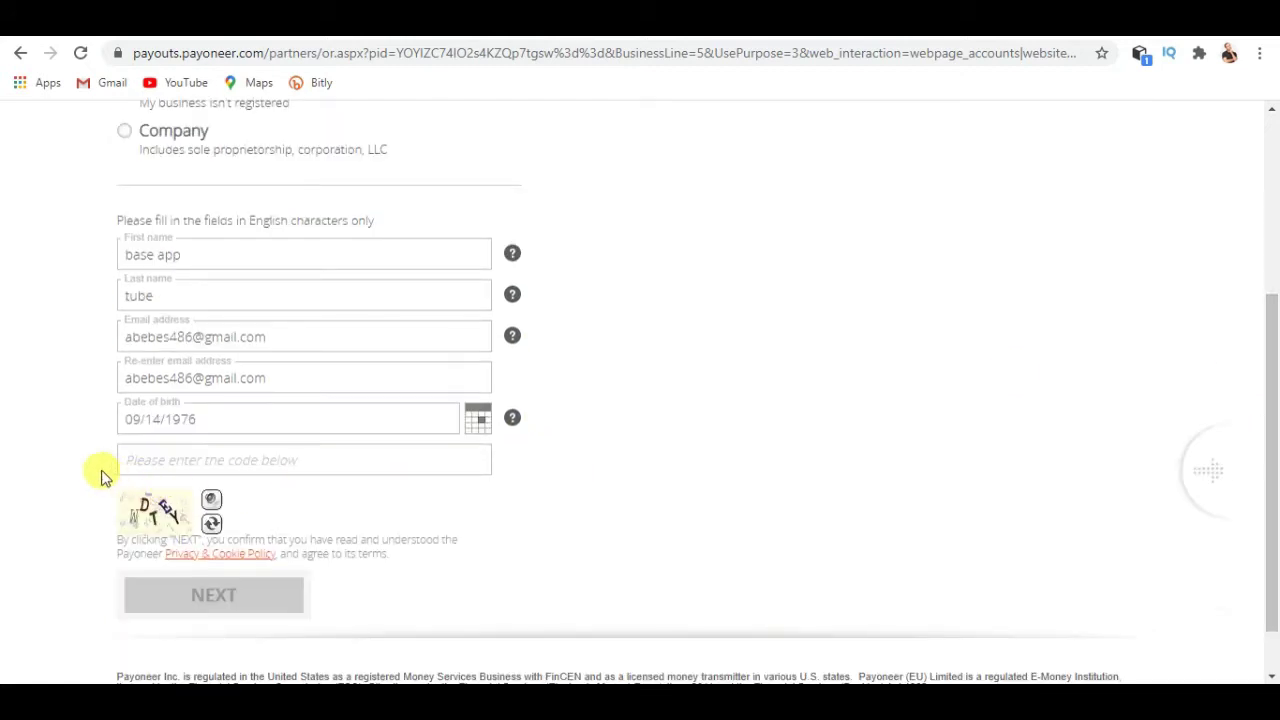
left_click(183, 459)
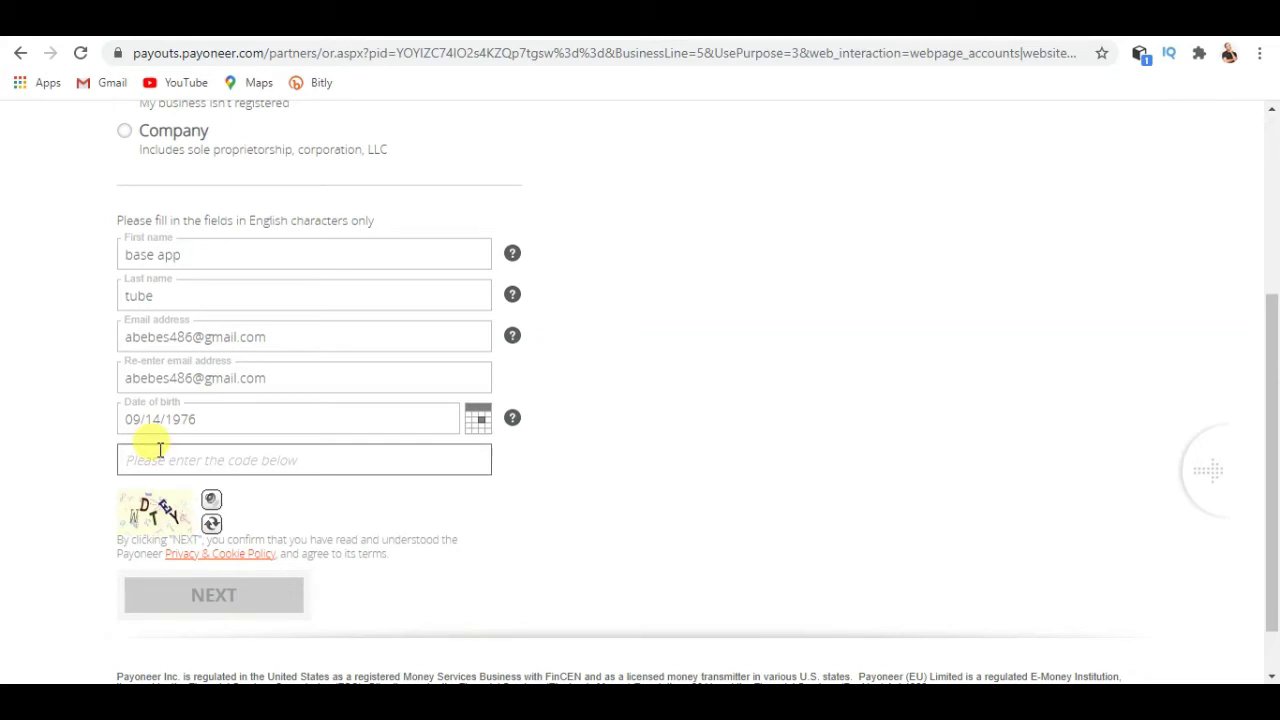
type("D")
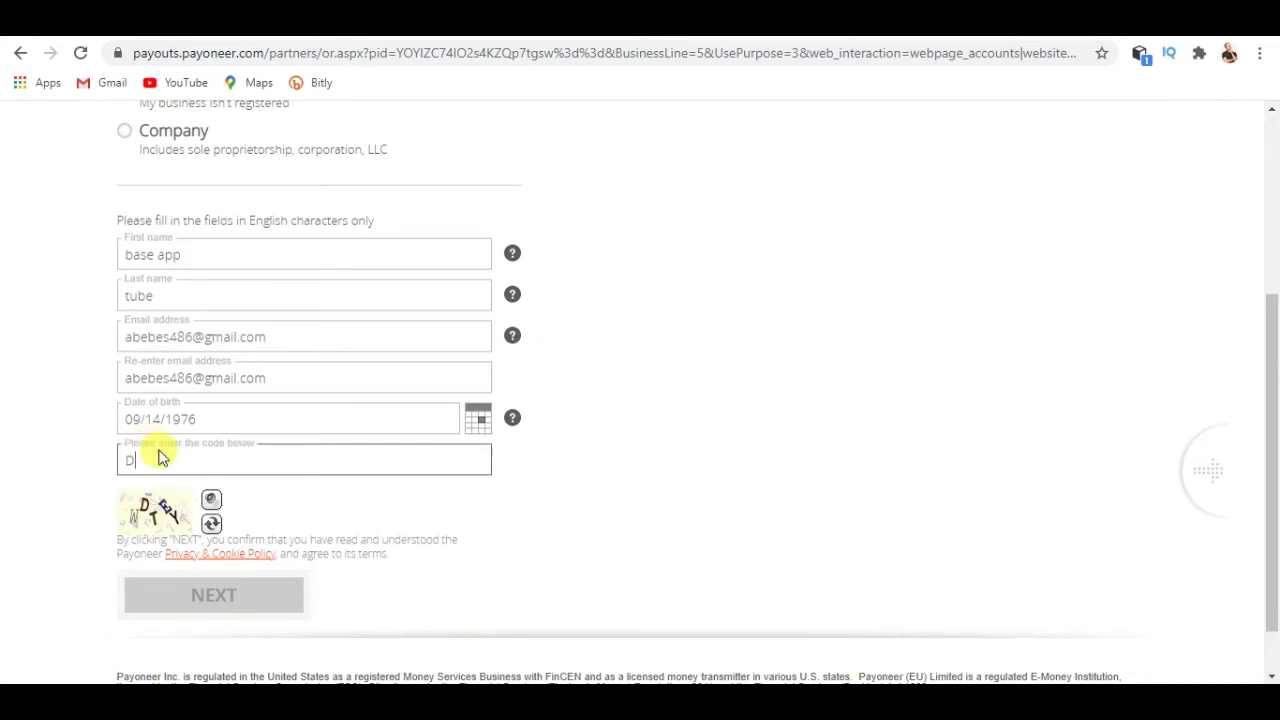
type("TEY")
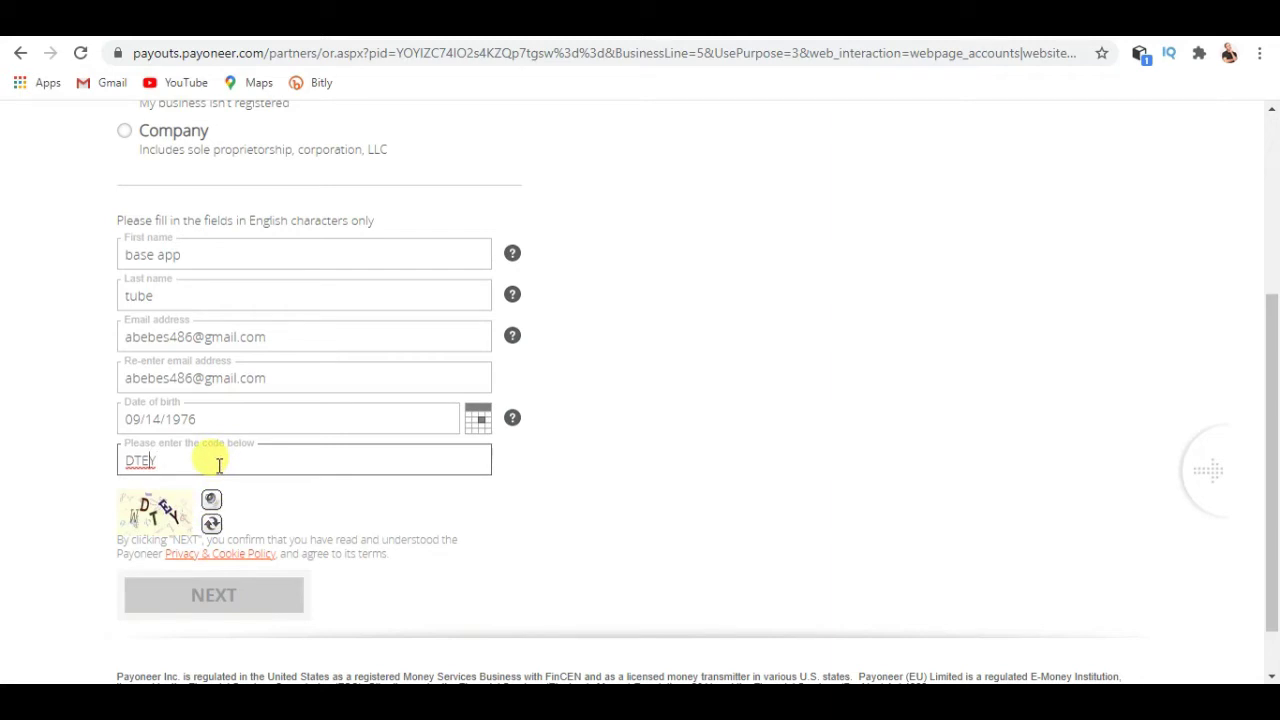
key("Home")
type("W")
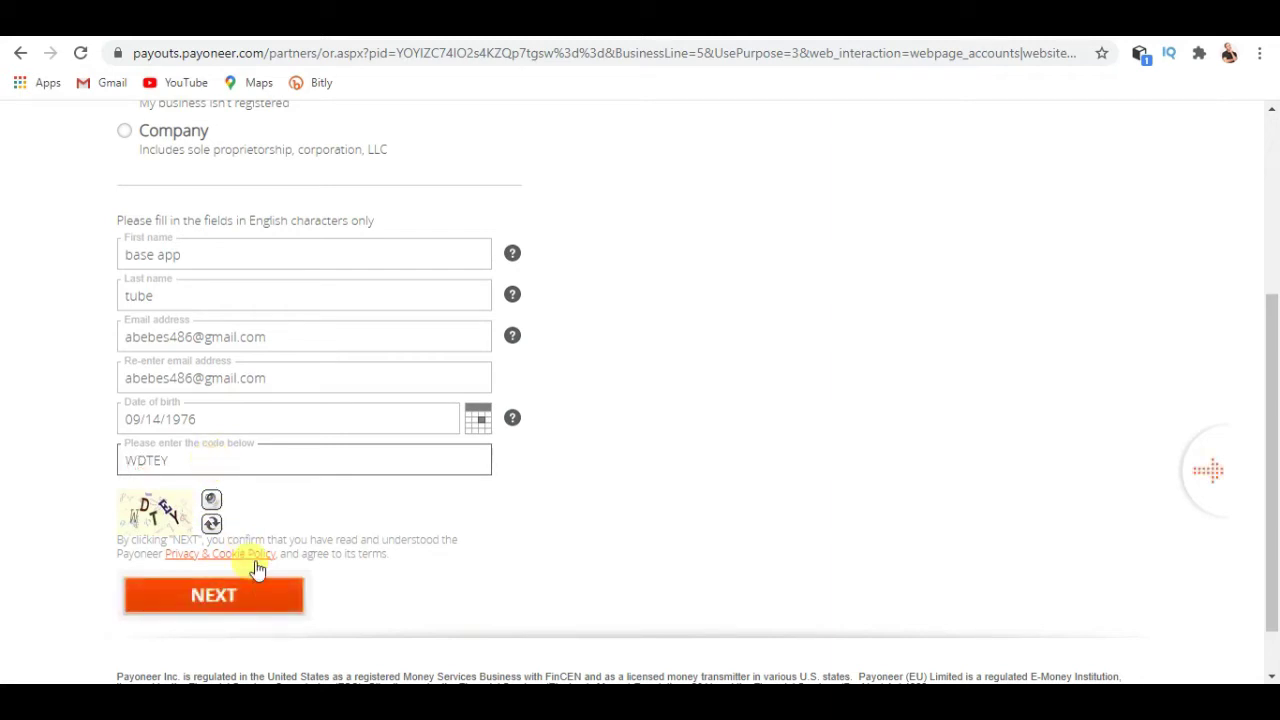
left_click(255, 597)
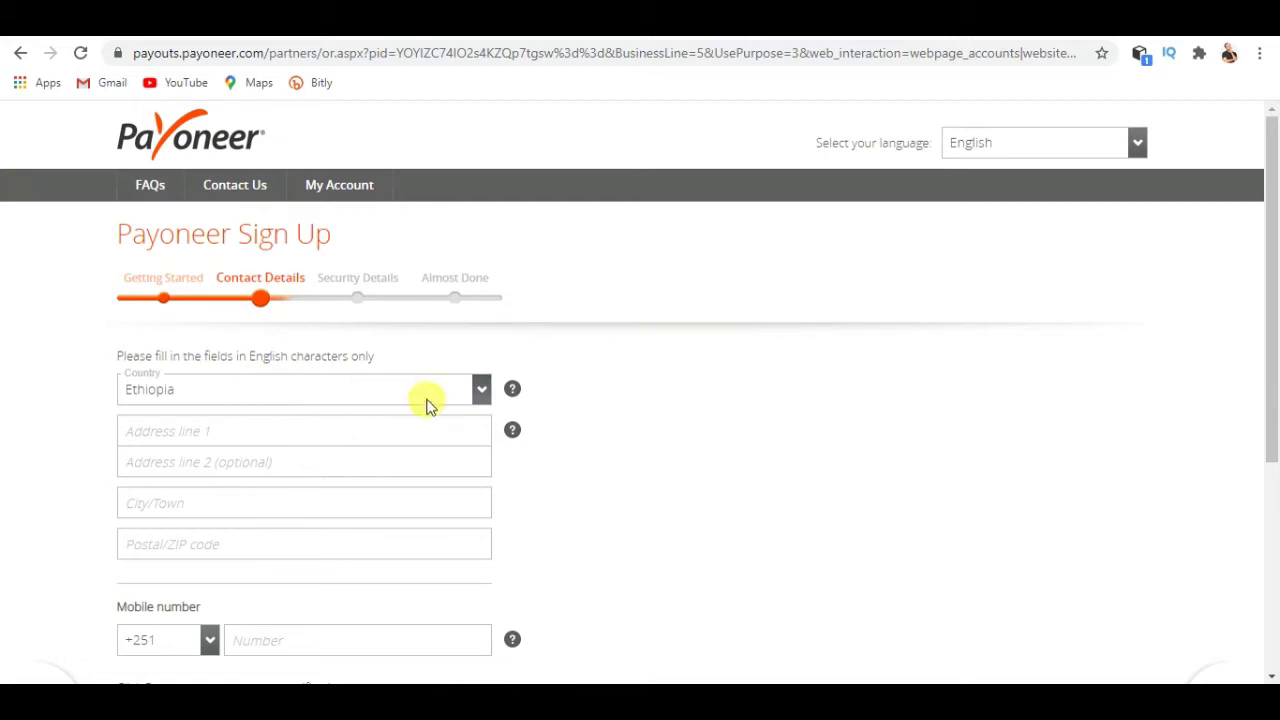
Step: Keep Ethiopia as the country and type the street address into Address line 1
left_click(482, 393)
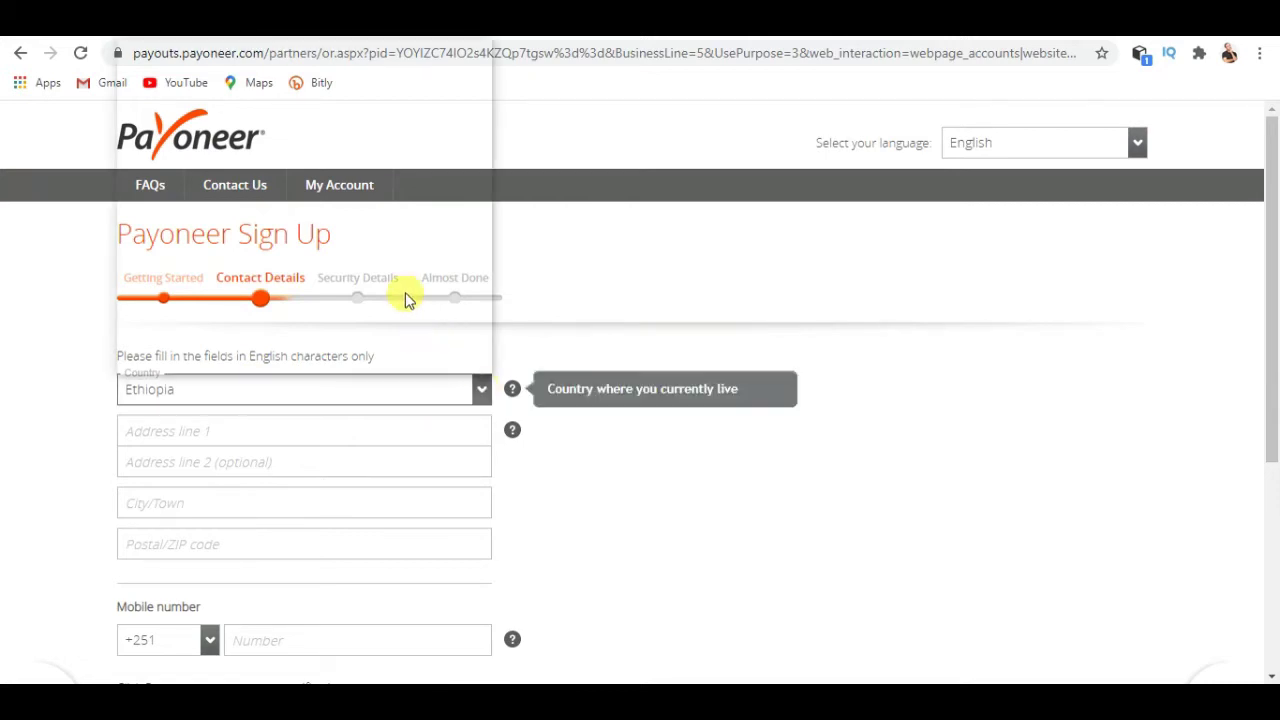
left_click(1205, 348)
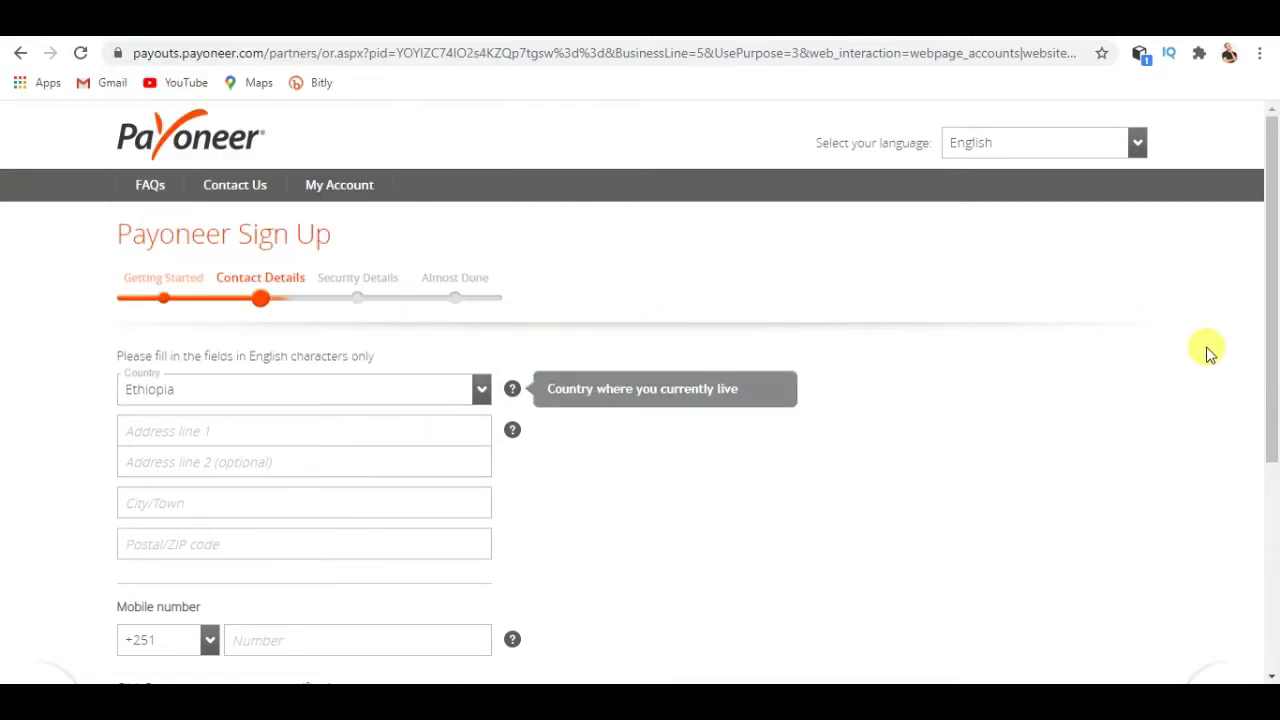
left_click(193, 431)
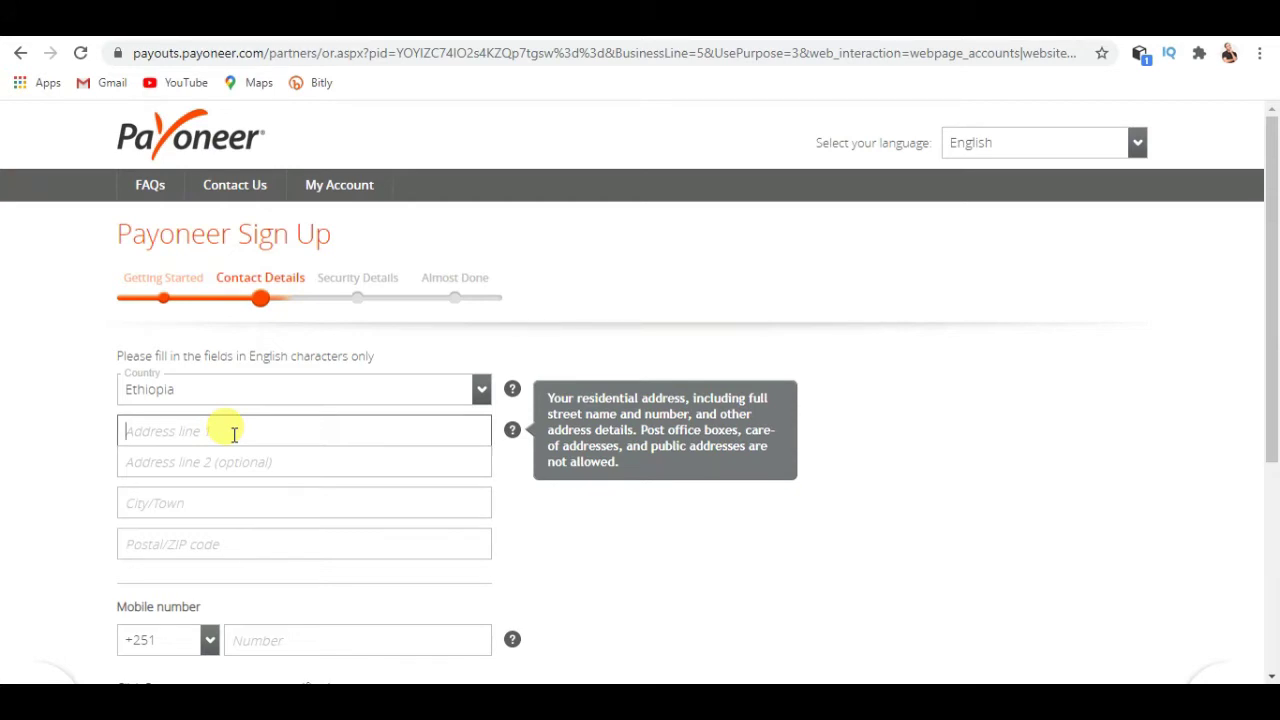
type("ADISS ABAB")
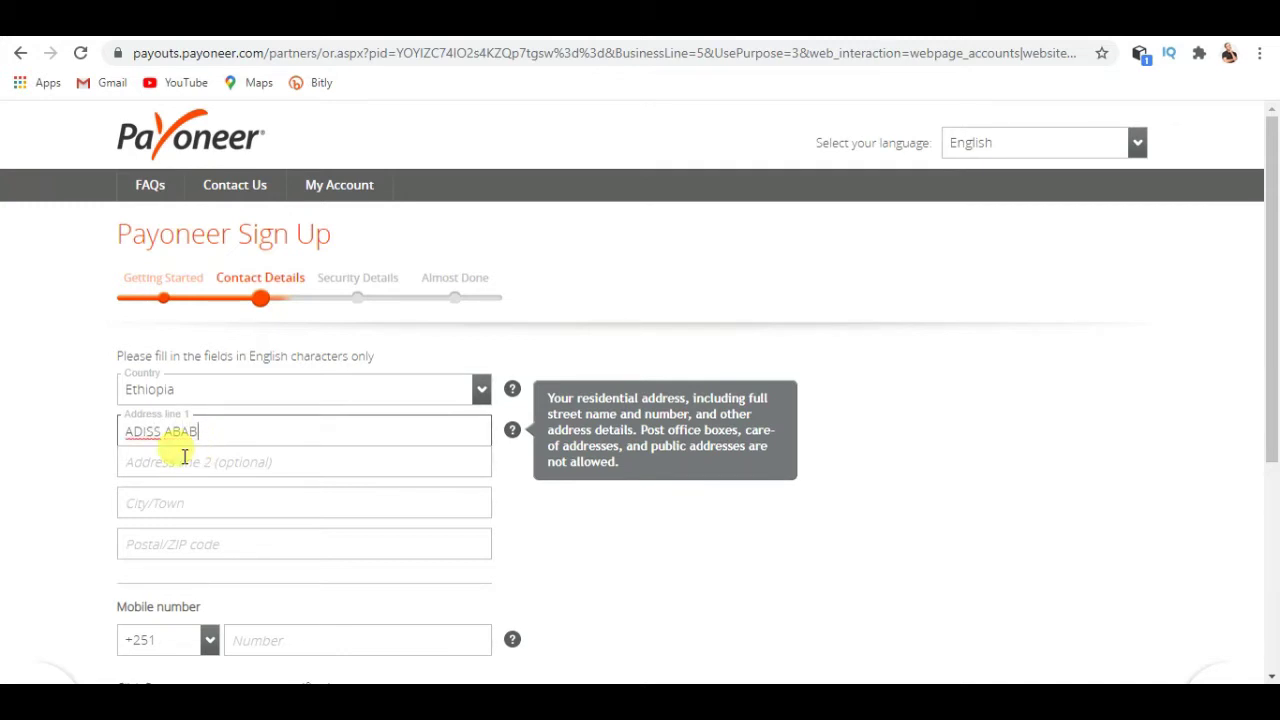
key("BackSpace")
key("BackSpace")
key("BackSpace")
key("BackSpace")
key("BackSpace")
key("BackSpace")
key("BackSpace")
key("BackSpace")
key("BackSpace")
key("BackSpace")
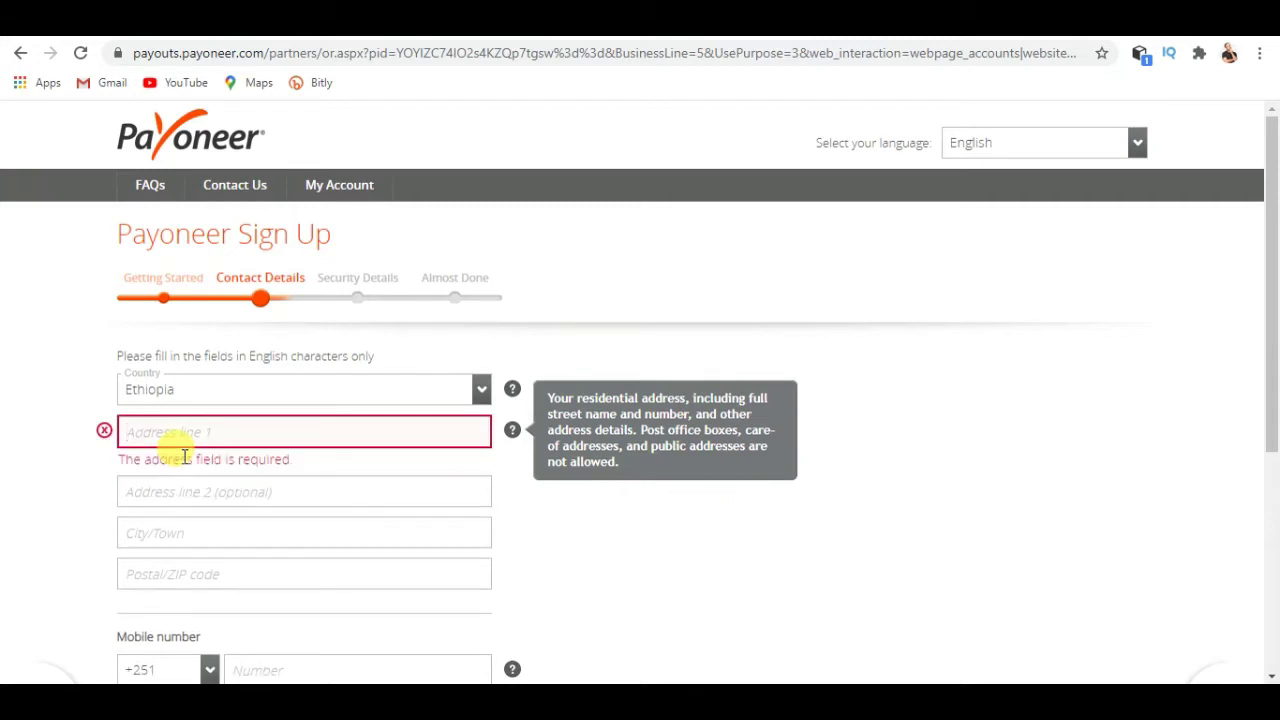
type("addis ababa")
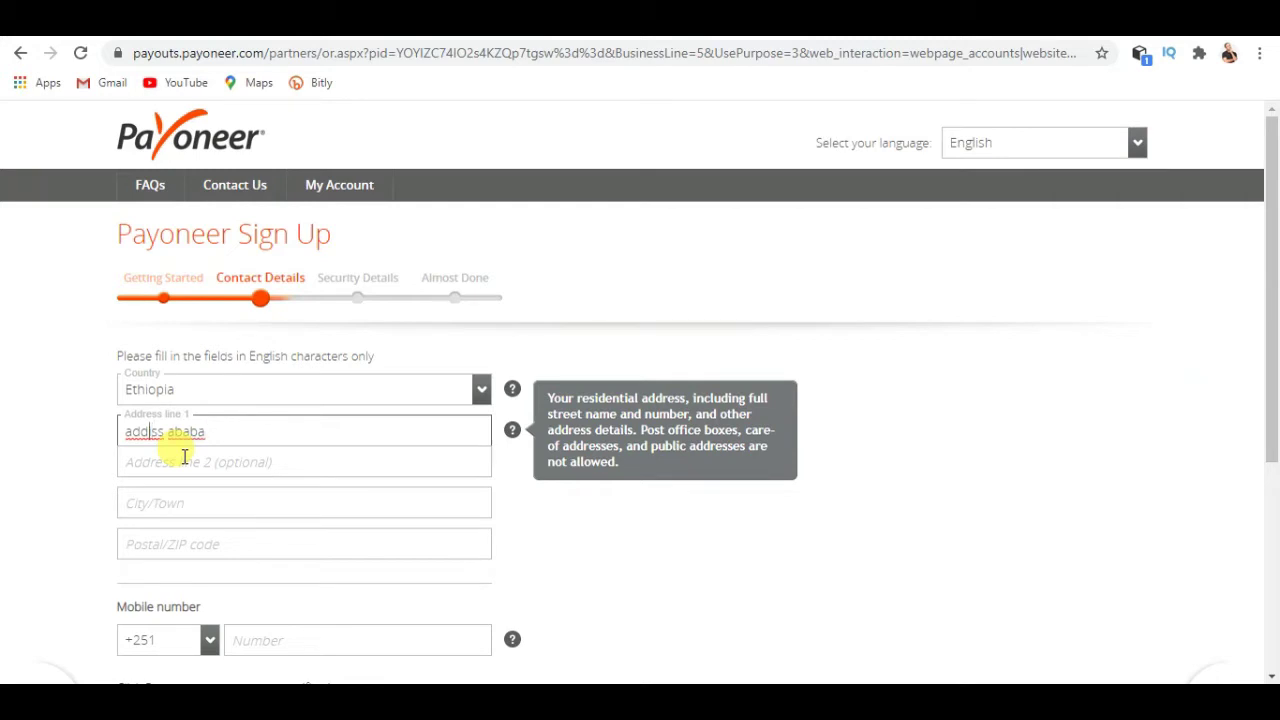
key("BackSpace")
key("BackSpace")
type("d")
left_click(190, 461)
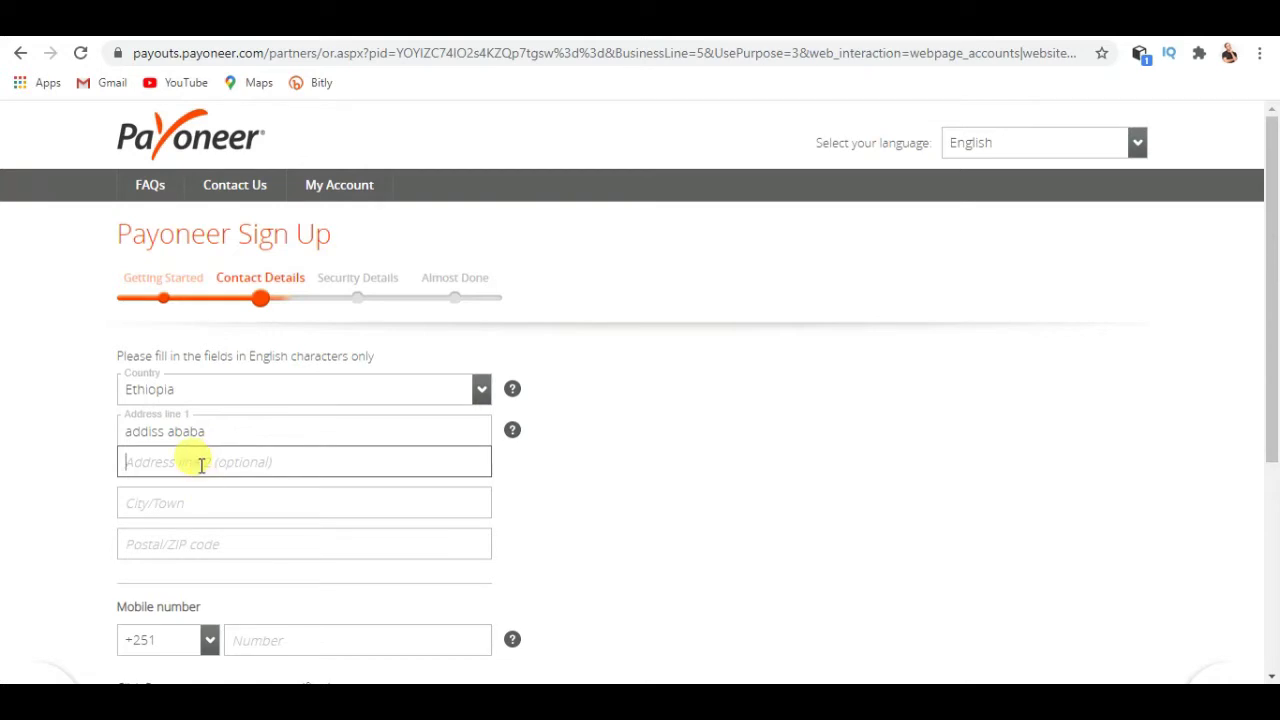
Step: Fill in the City/Town and the Postal/ZIP code fields
left_click(166, 507)
type("et")
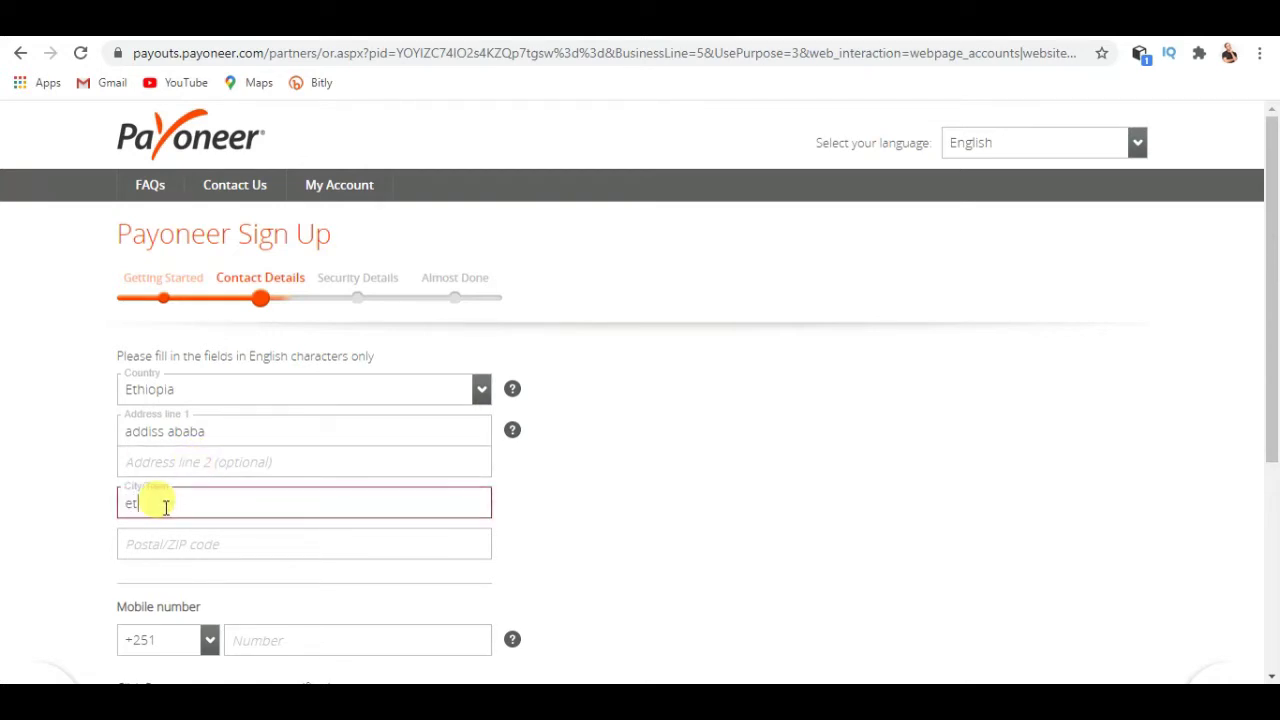
key("BackSpace")
type("adiss ababa")
left_click(207, 547)
type("1000")
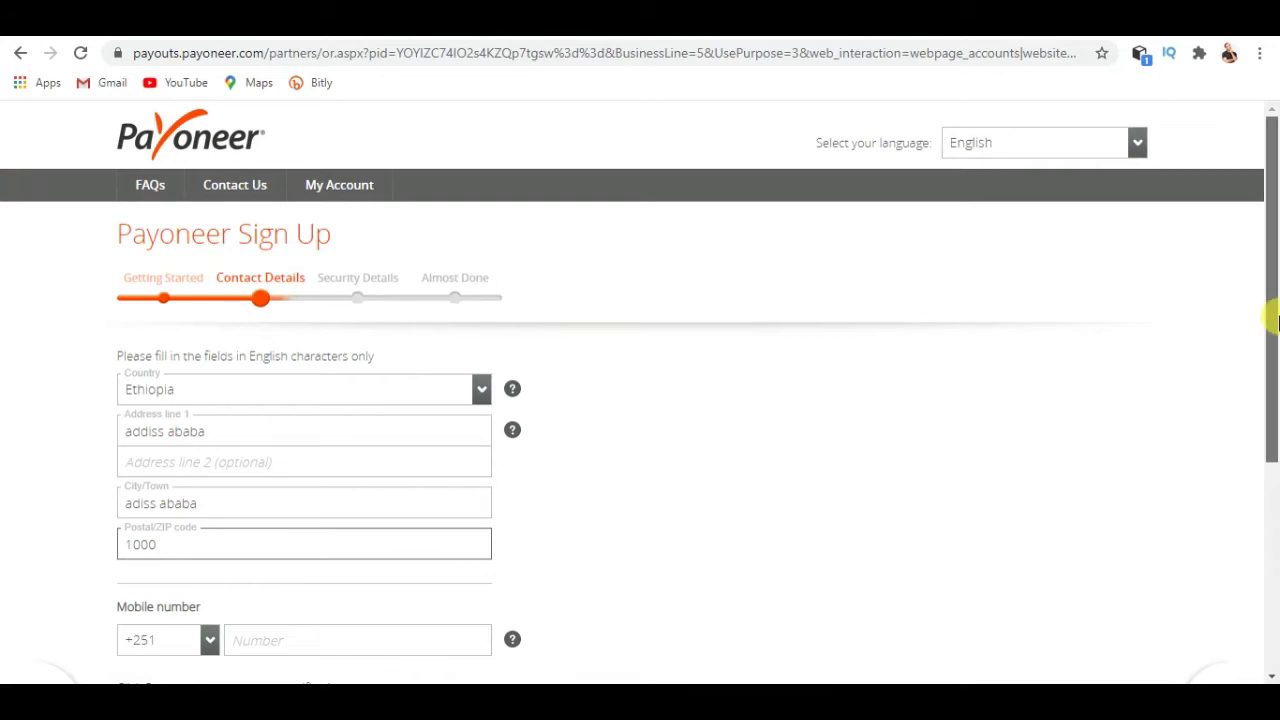
Step: Enter the +251 mobile number, request the SMS code, type it in and submit
left_click_drag(1268, 314, 614, 466)
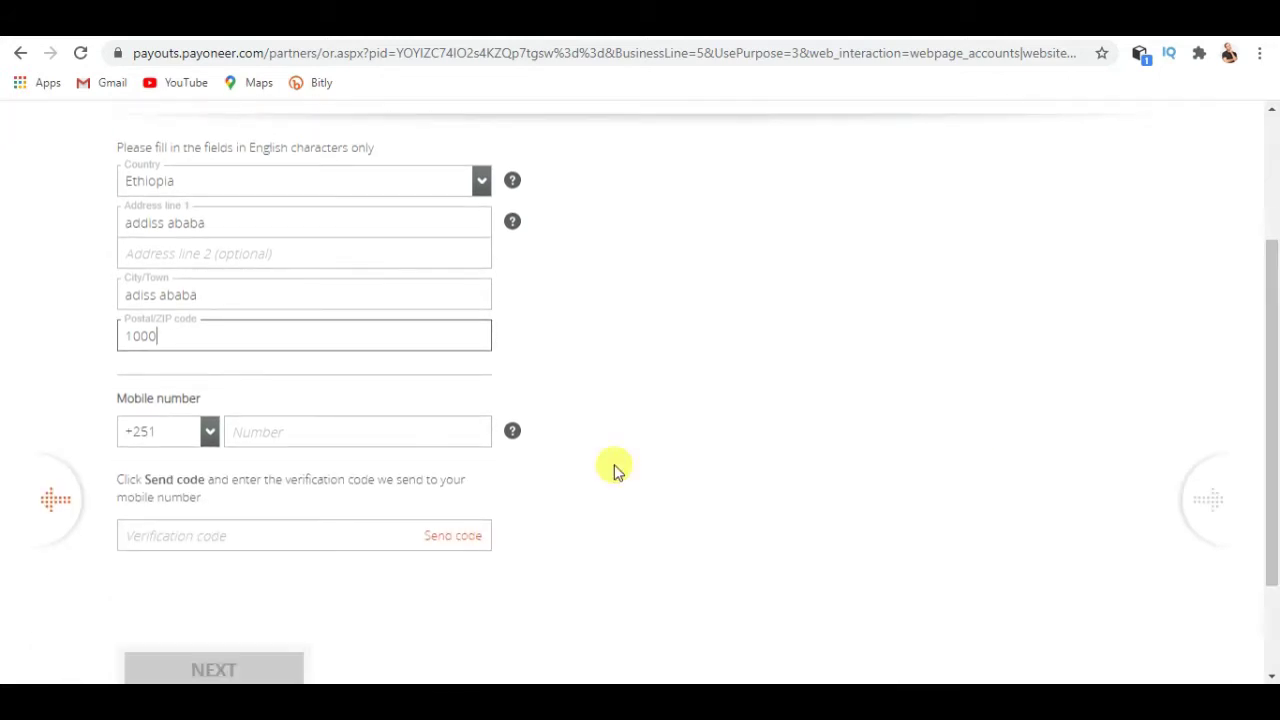
left_click(263, 434)
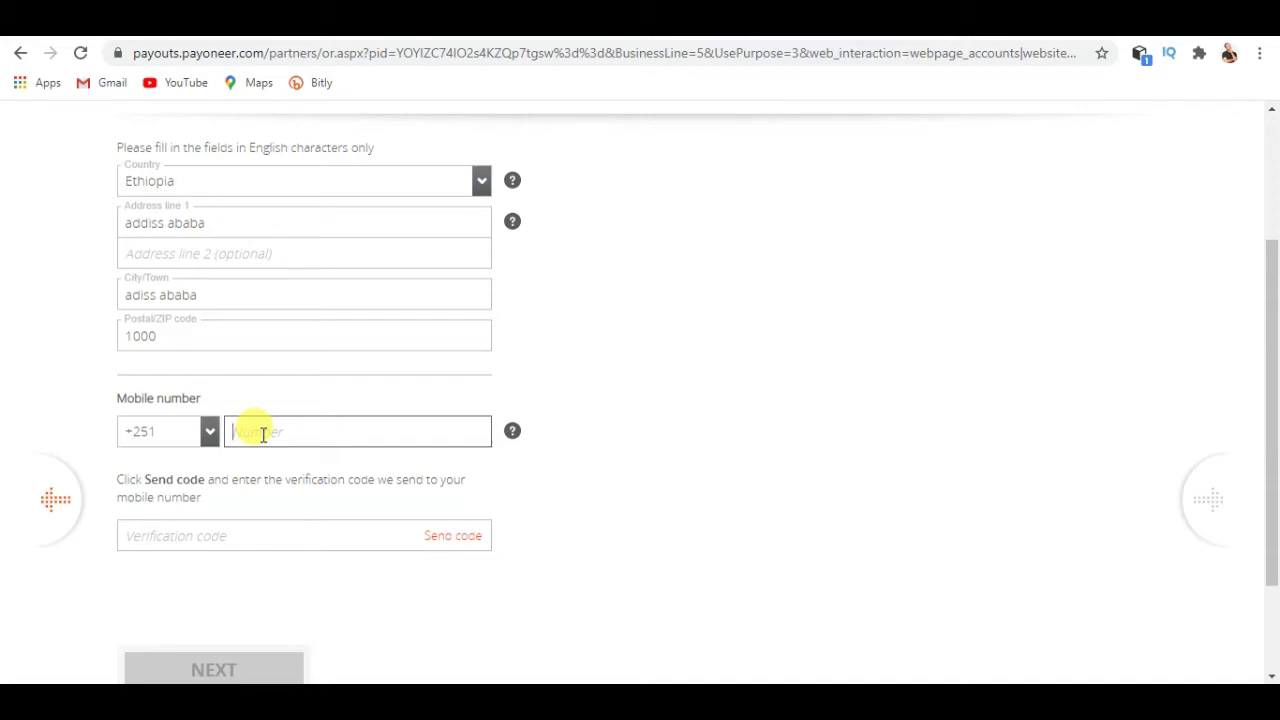
type("9")
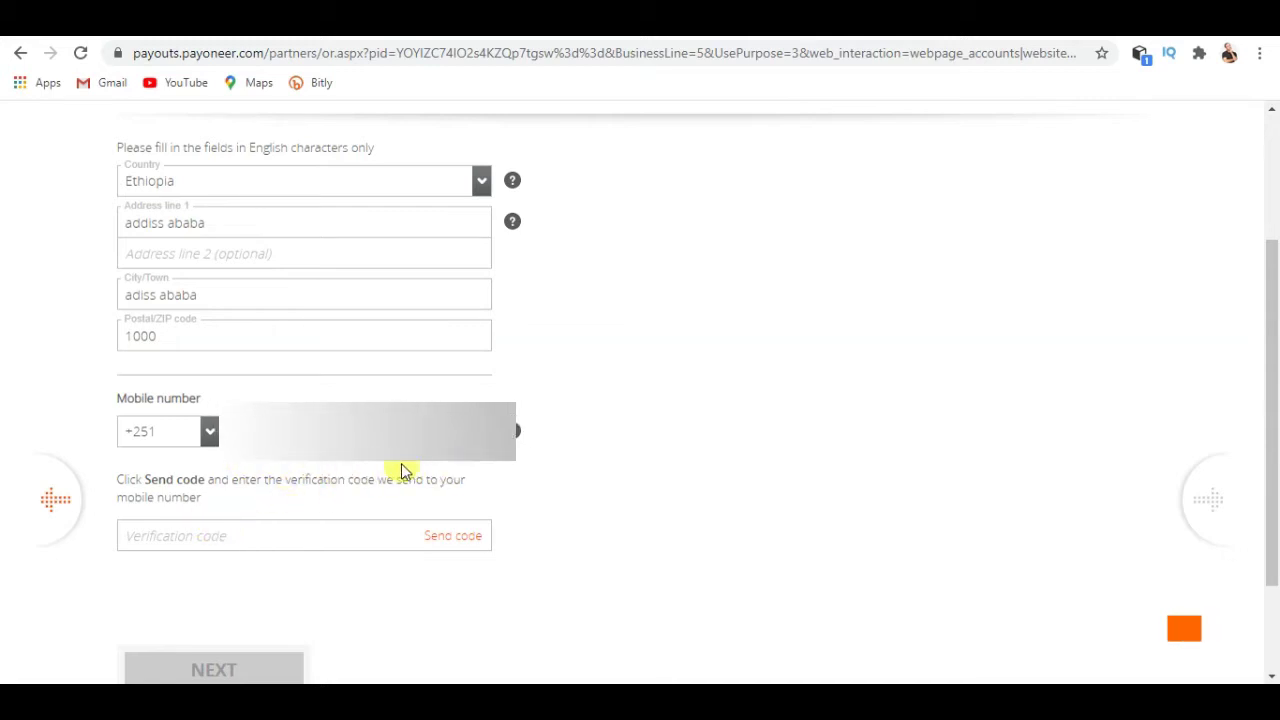
left_click(451, 540)
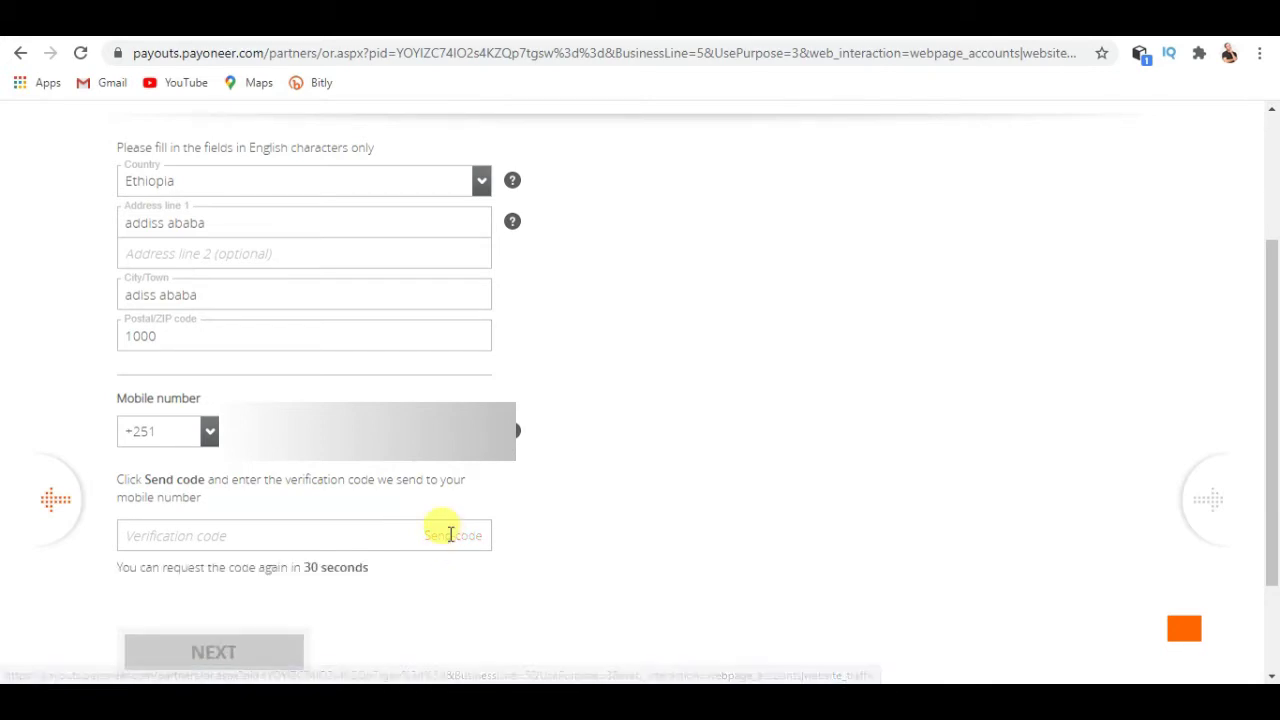
left_click(355, 532)
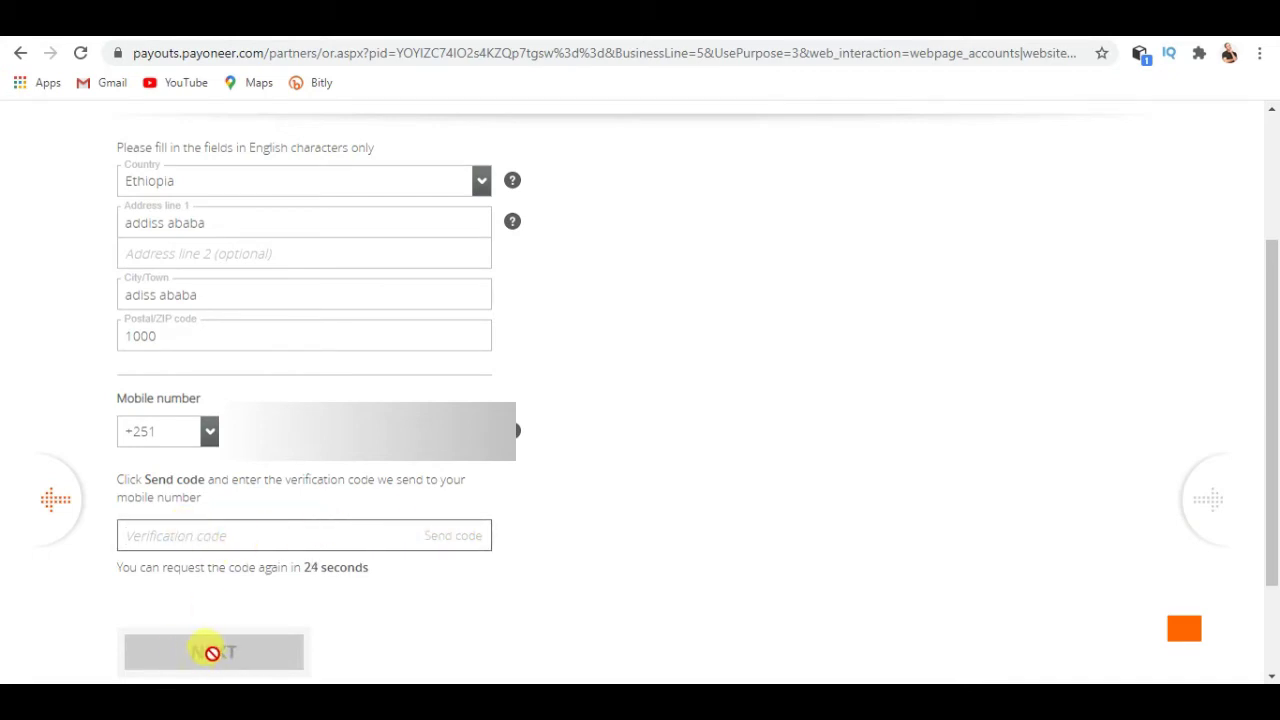
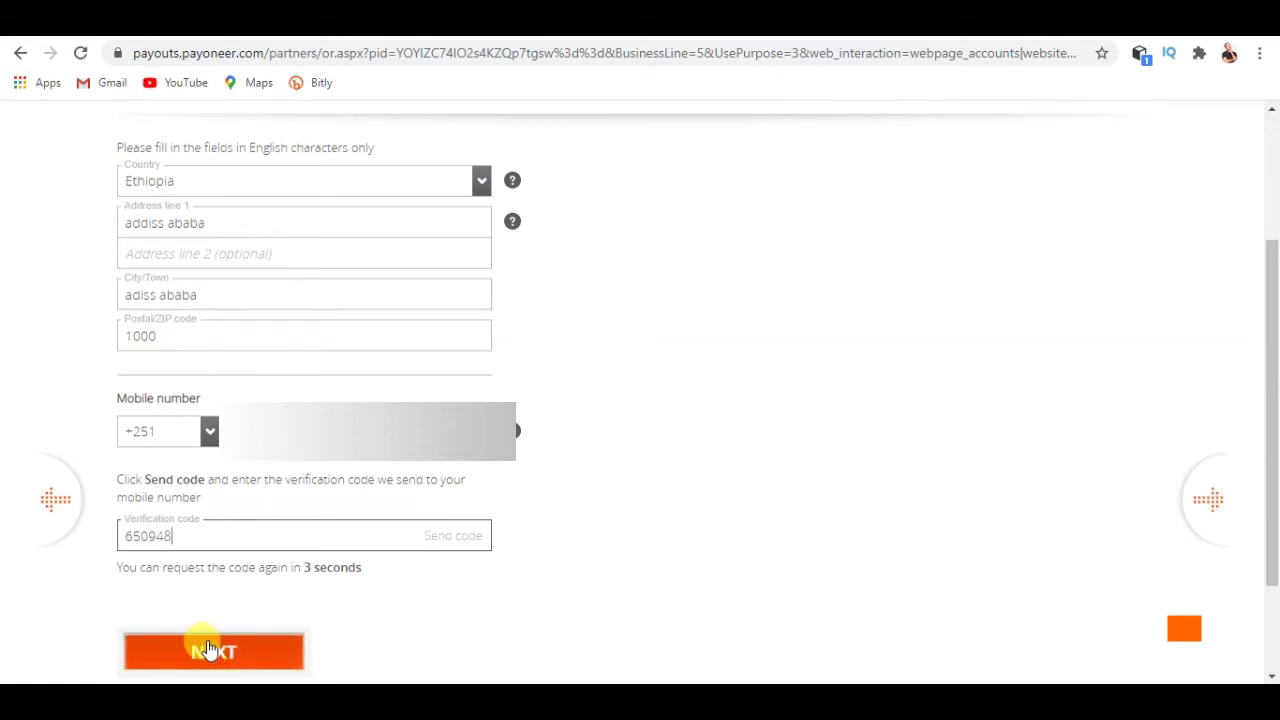
left_click(210, 653)
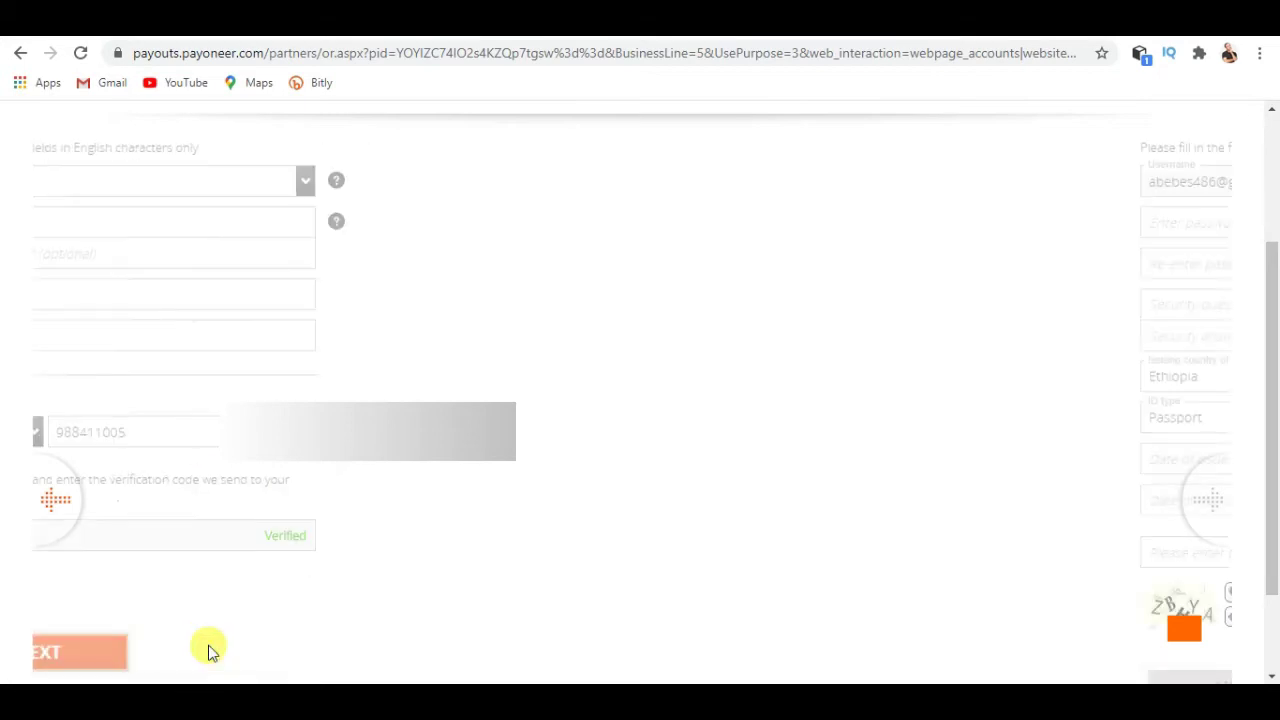
Step: Type the new account password in Enter password and again in Re-enter password
scroll(1275, 462, "up", 2)
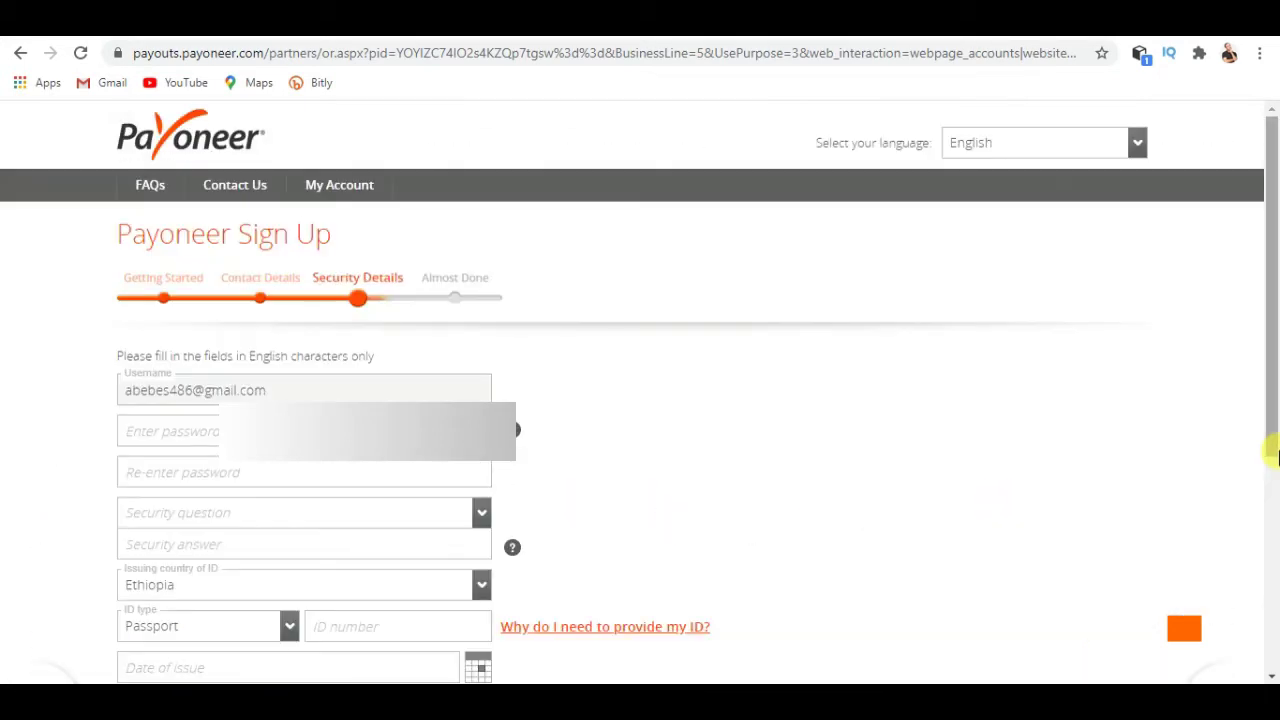
scroll(1272, 345, "down", 1)
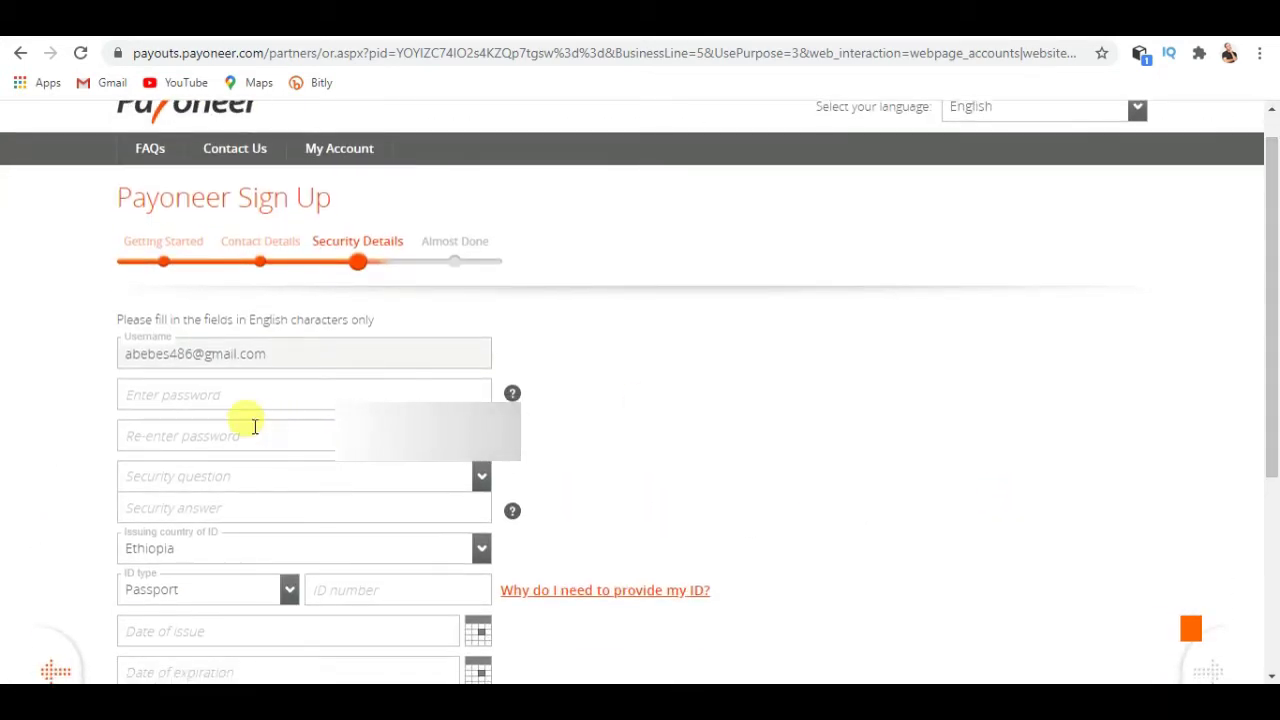
left_click(207, 396)
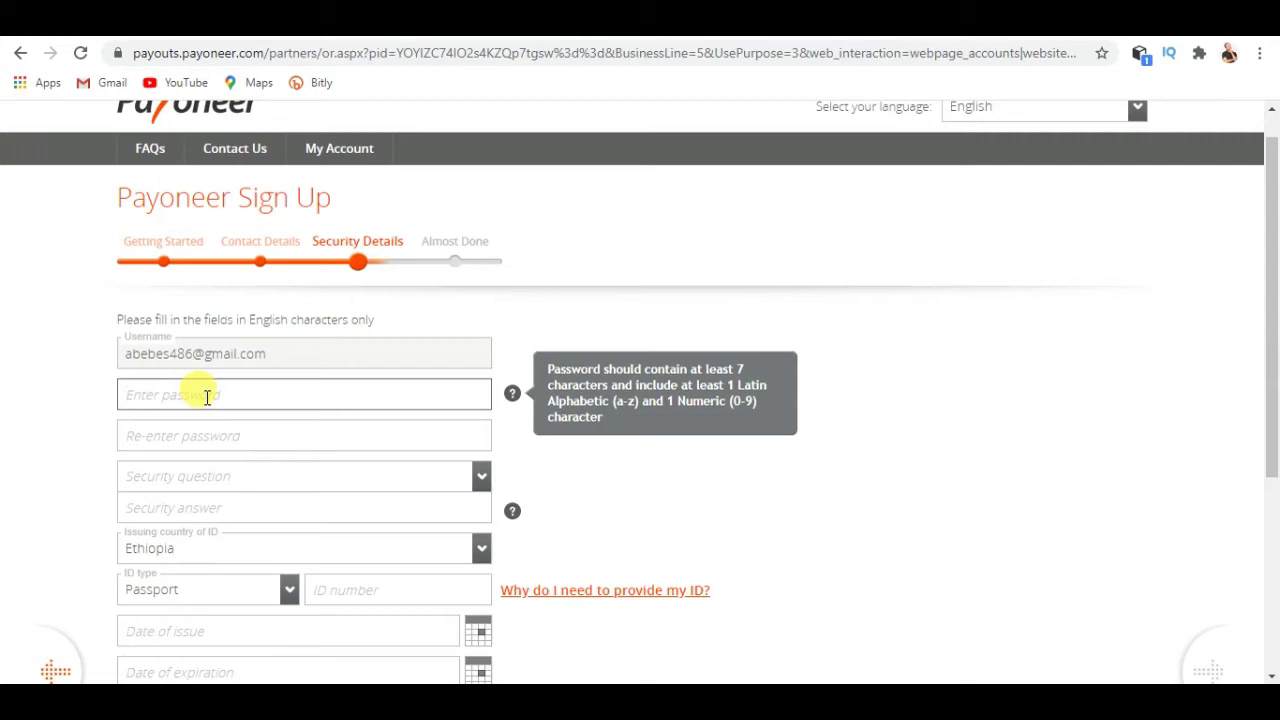
type("a")
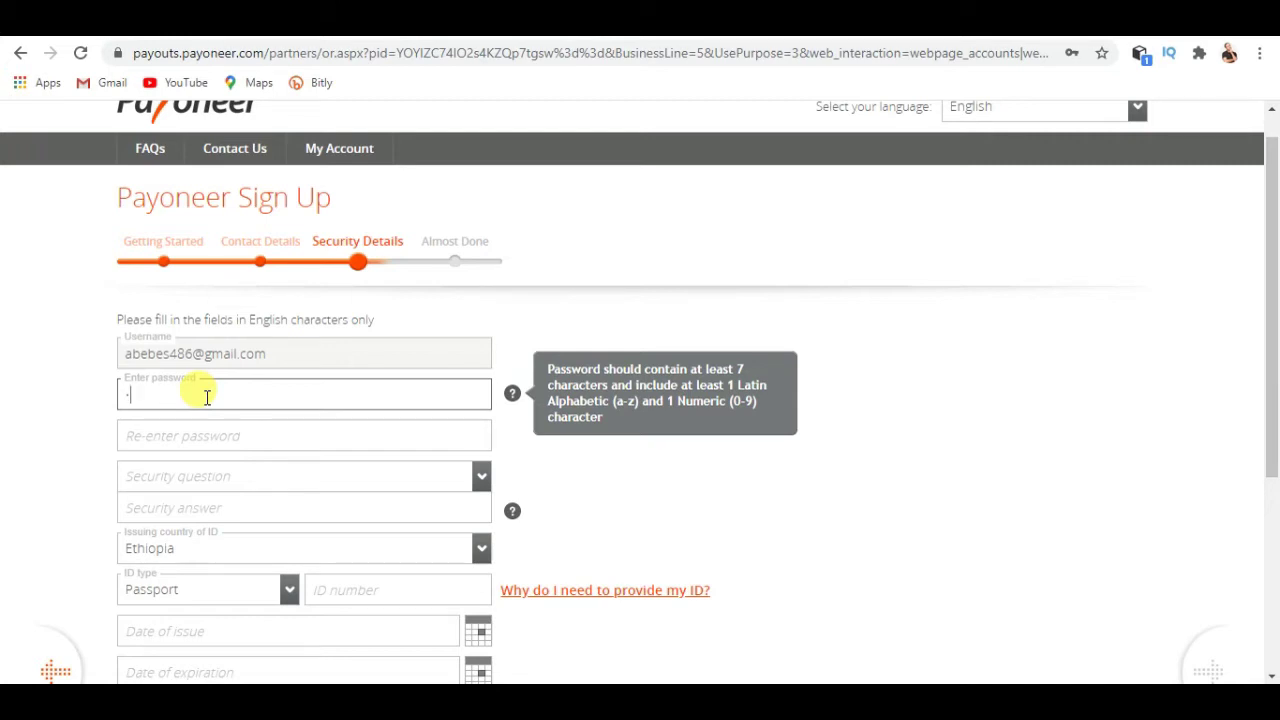
key("BackSpace")
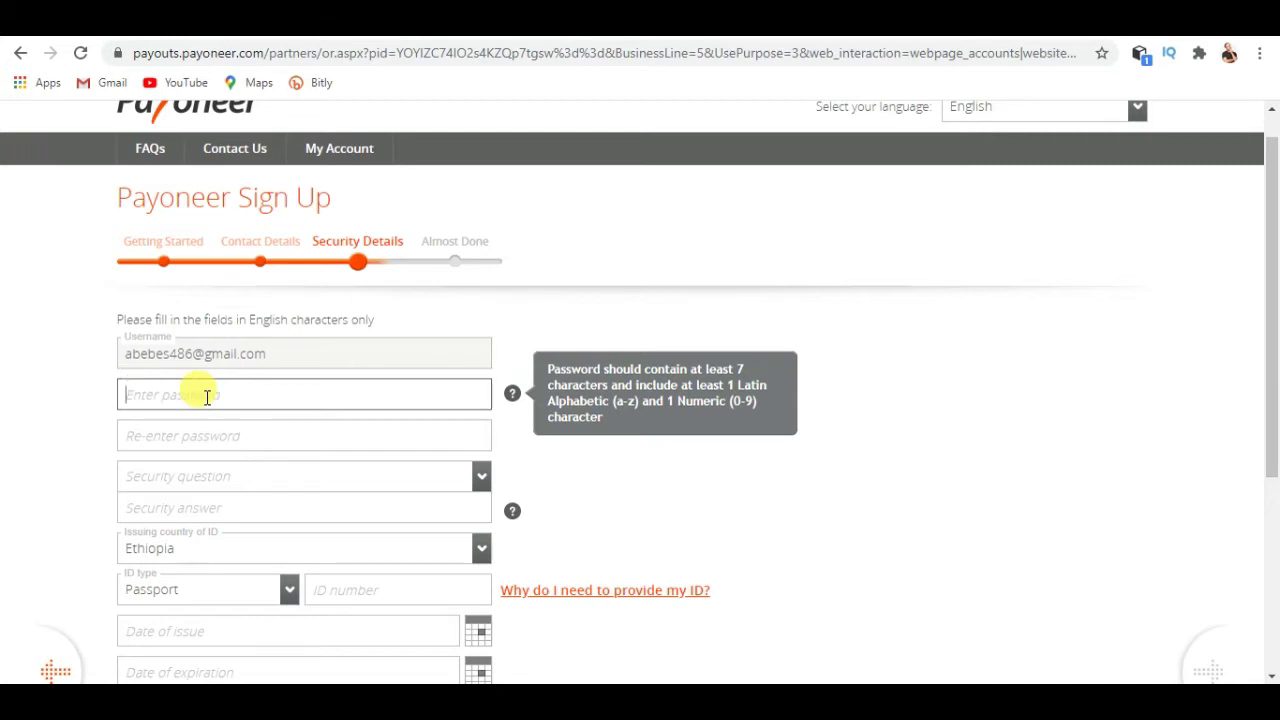
type("•")
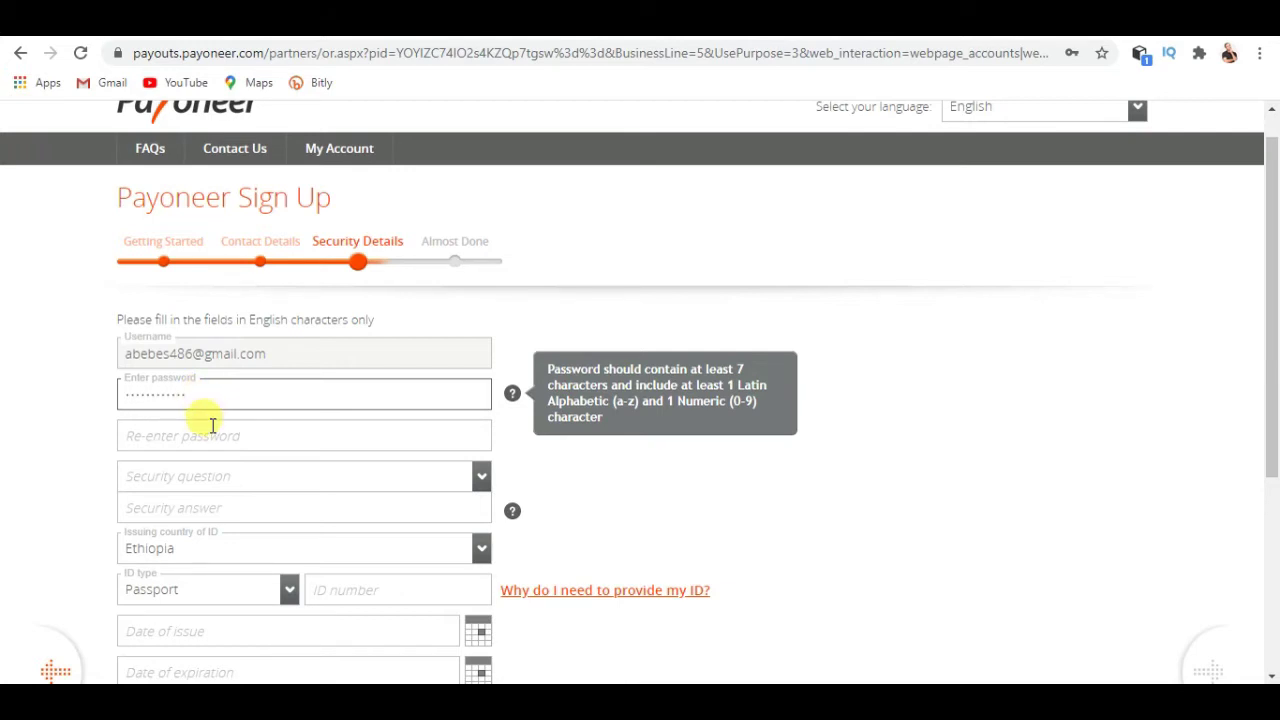
left_click(211, 425)
type("••••")
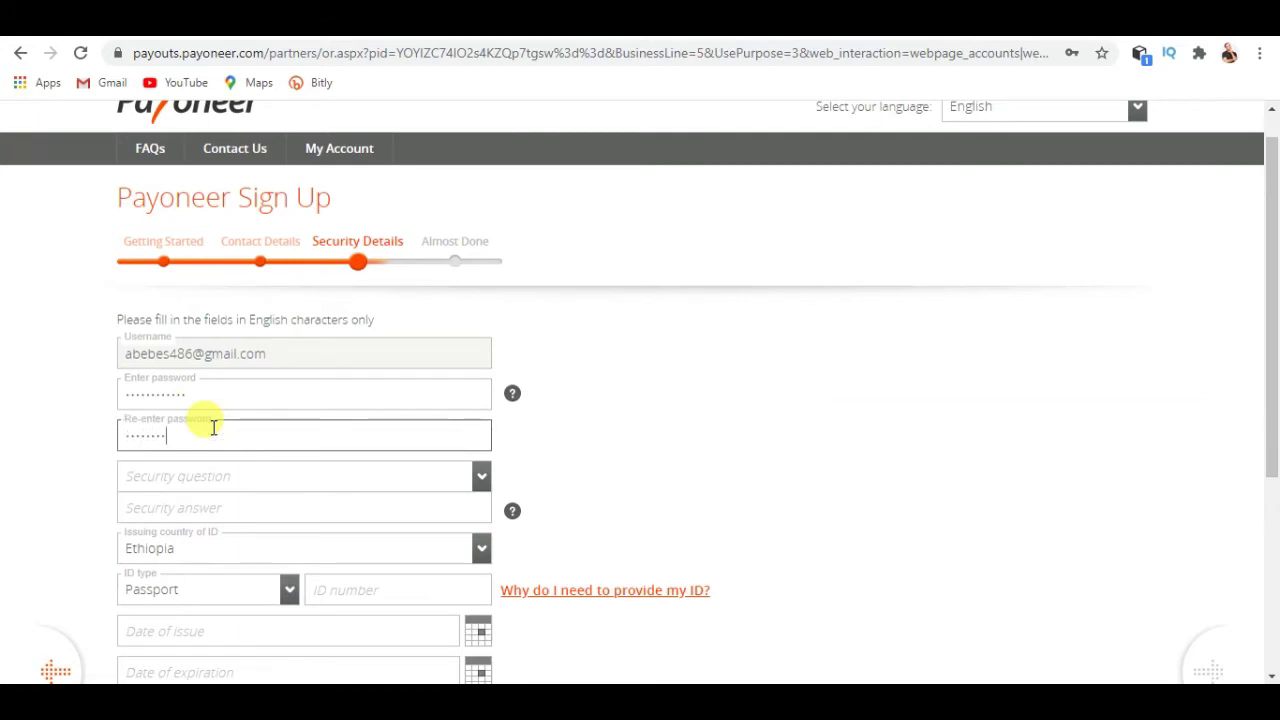
left_click(192, 480)
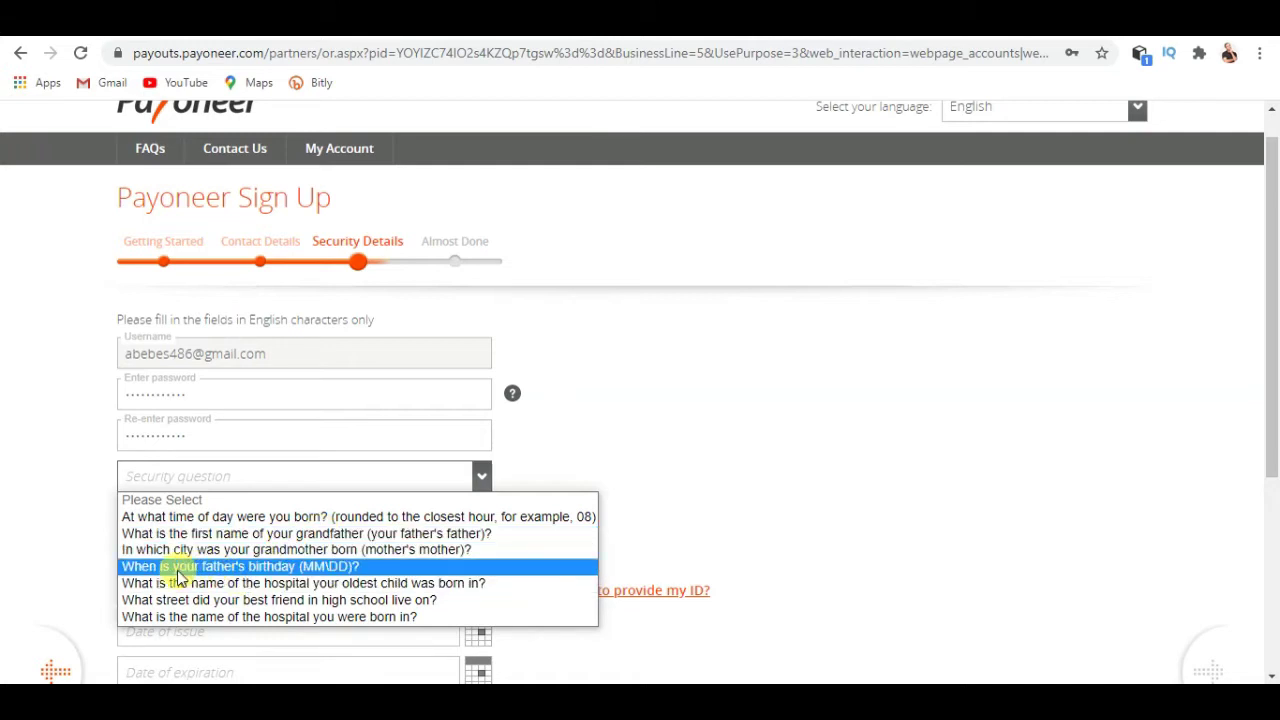
Step: Choose the father's-birthday security question, enter its answer, and keep Ethiopia as ID issuing country
left_click(290, 566)
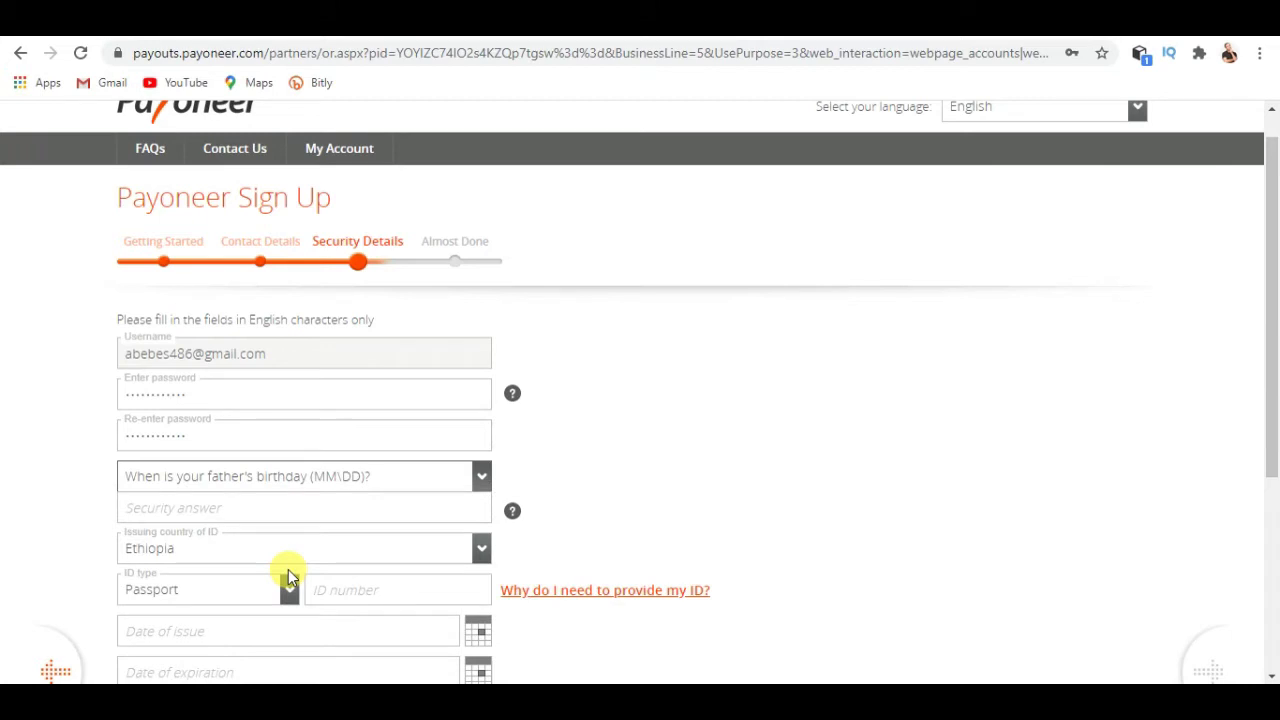
left_click(180, 512)
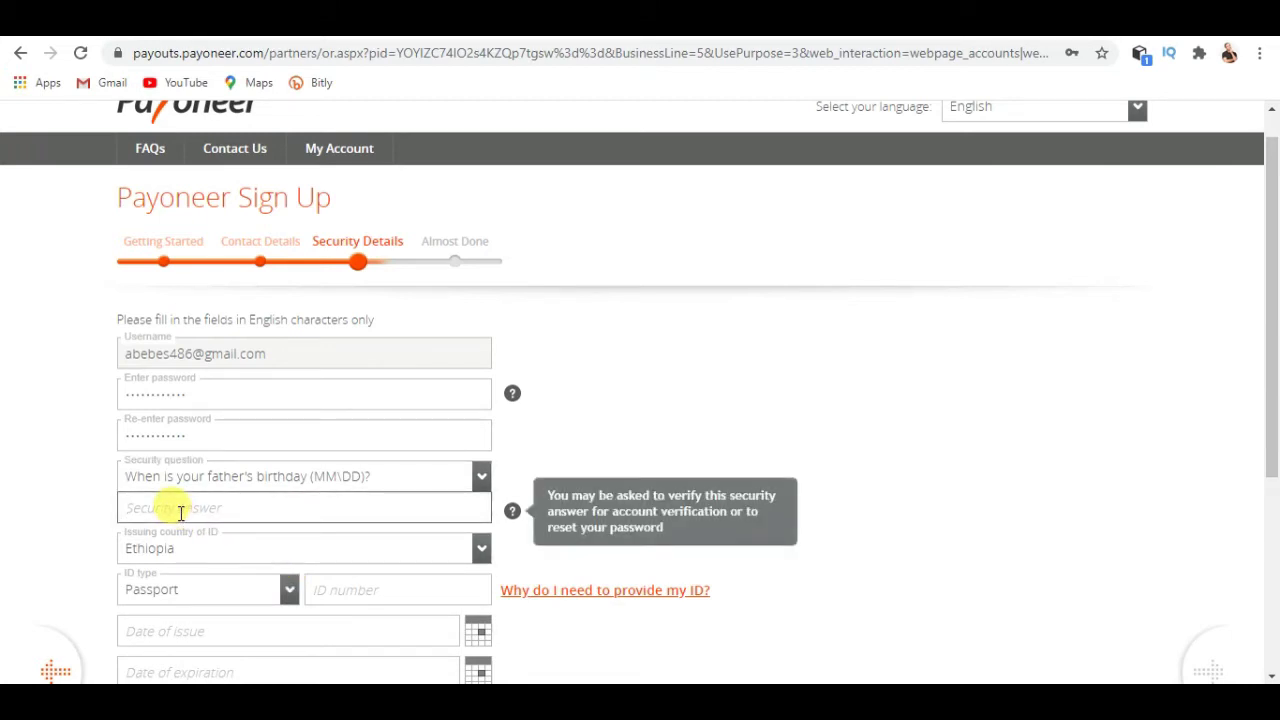
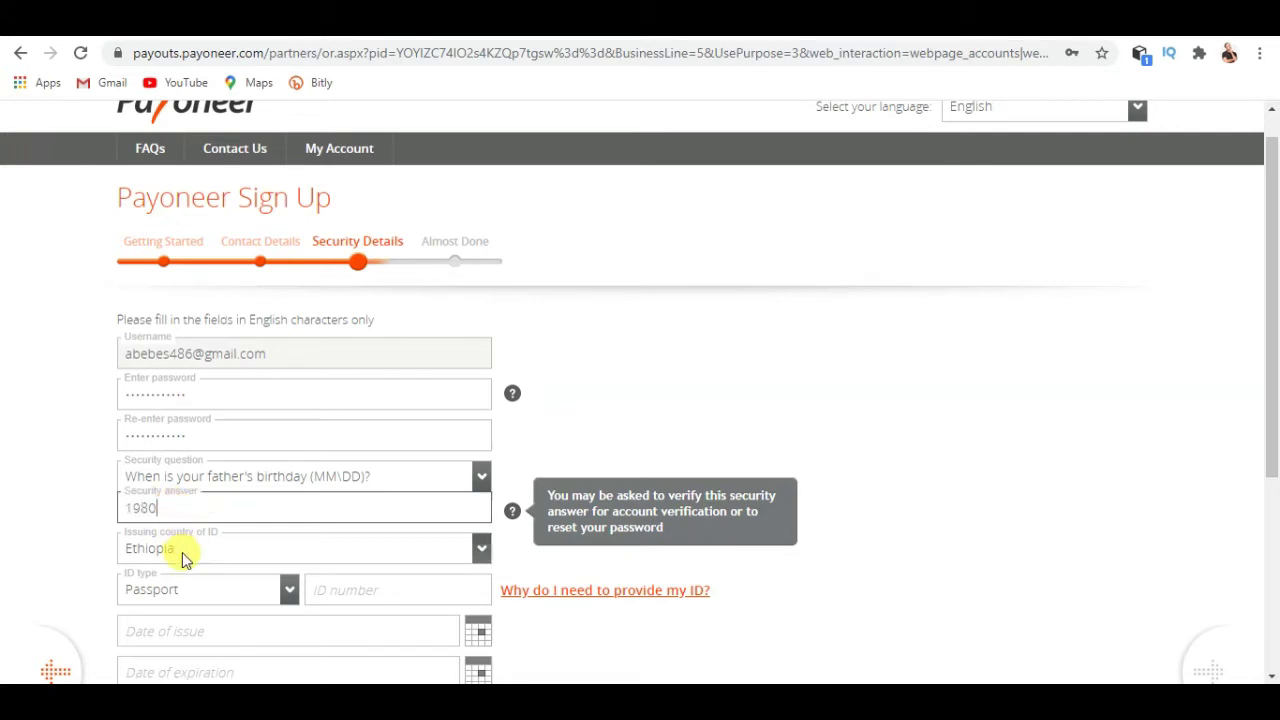
left_click(180, 551)
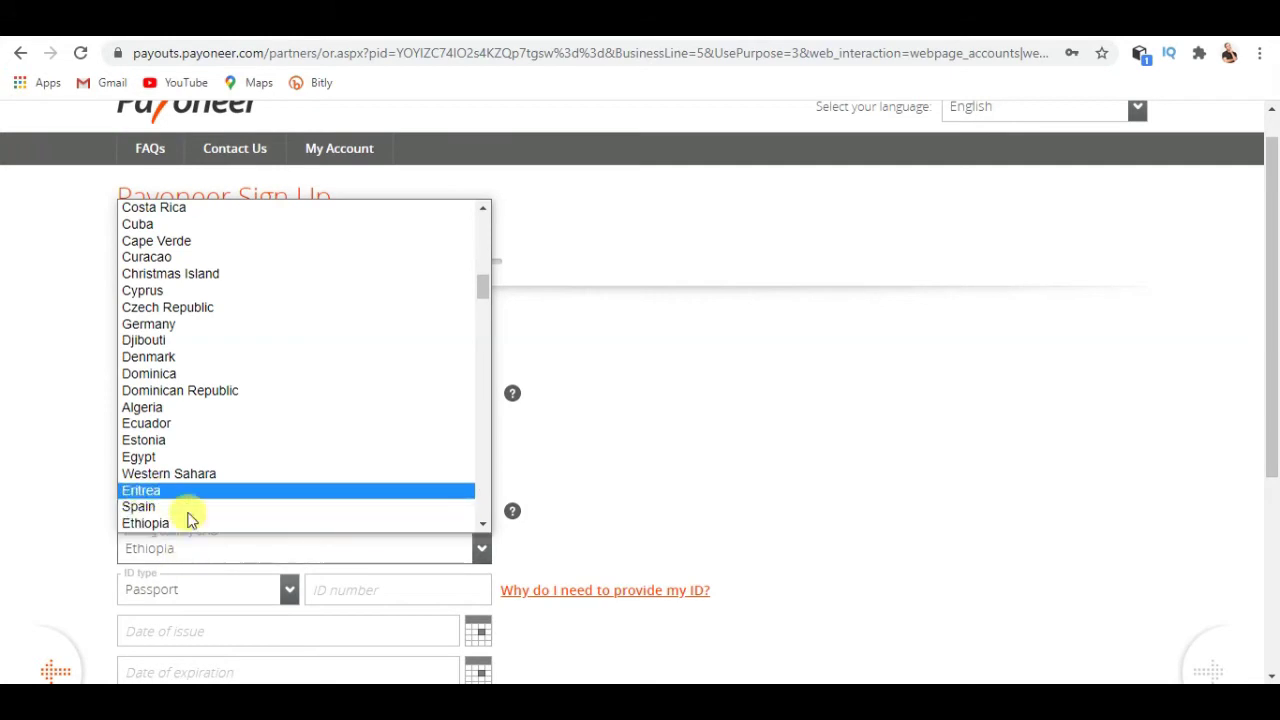
left_click(707, 503)
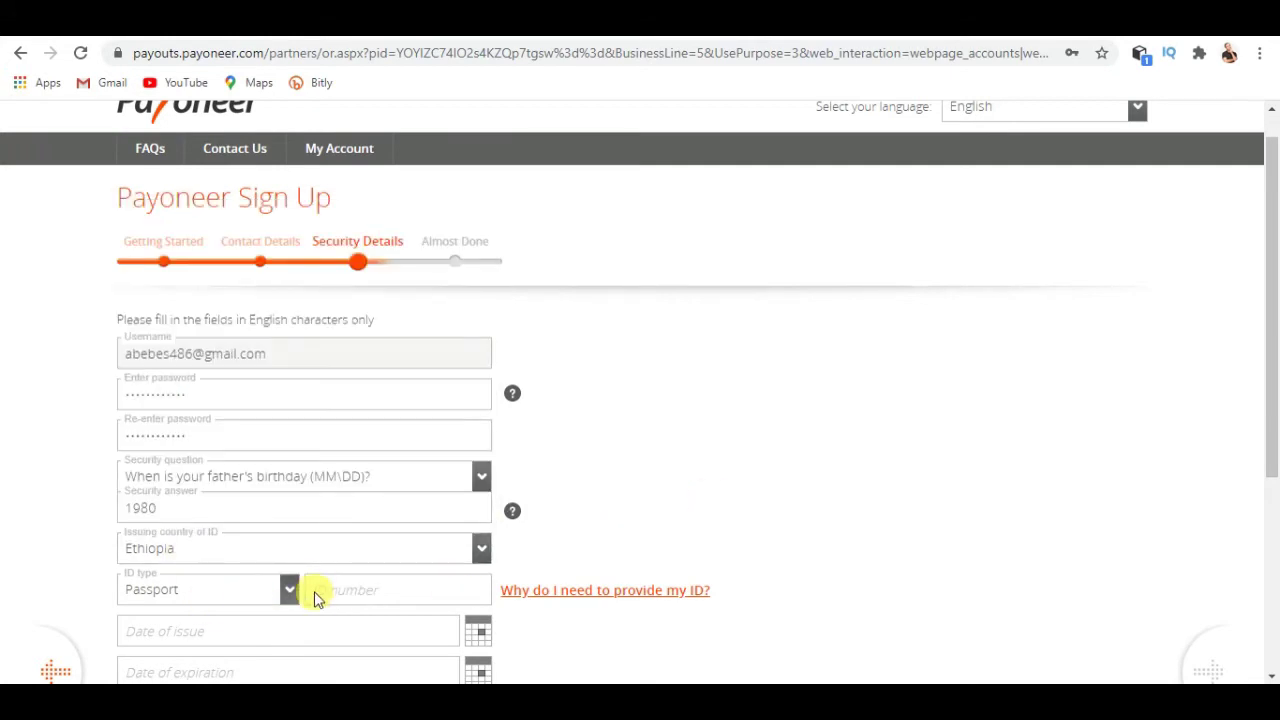
scroll(1273, 405, "down", 2)
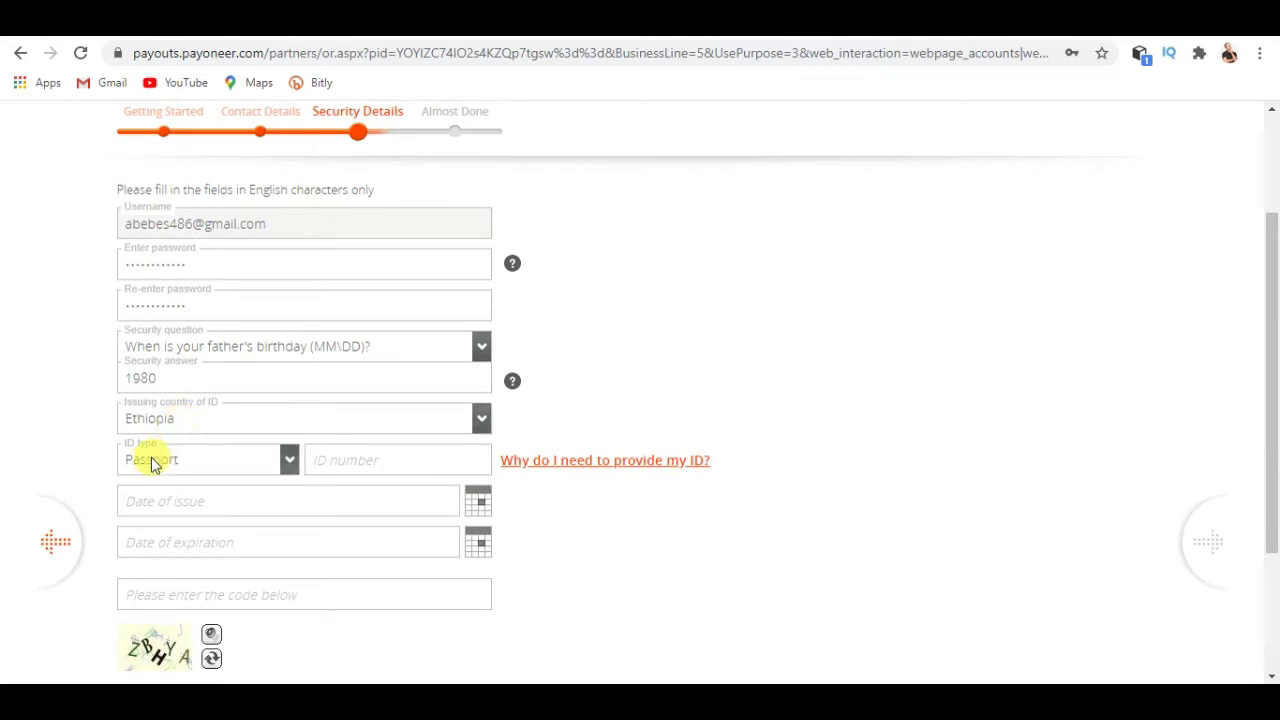
Step: Switch the ID type to National ID and start typing the ID number
left_click(289, 467)
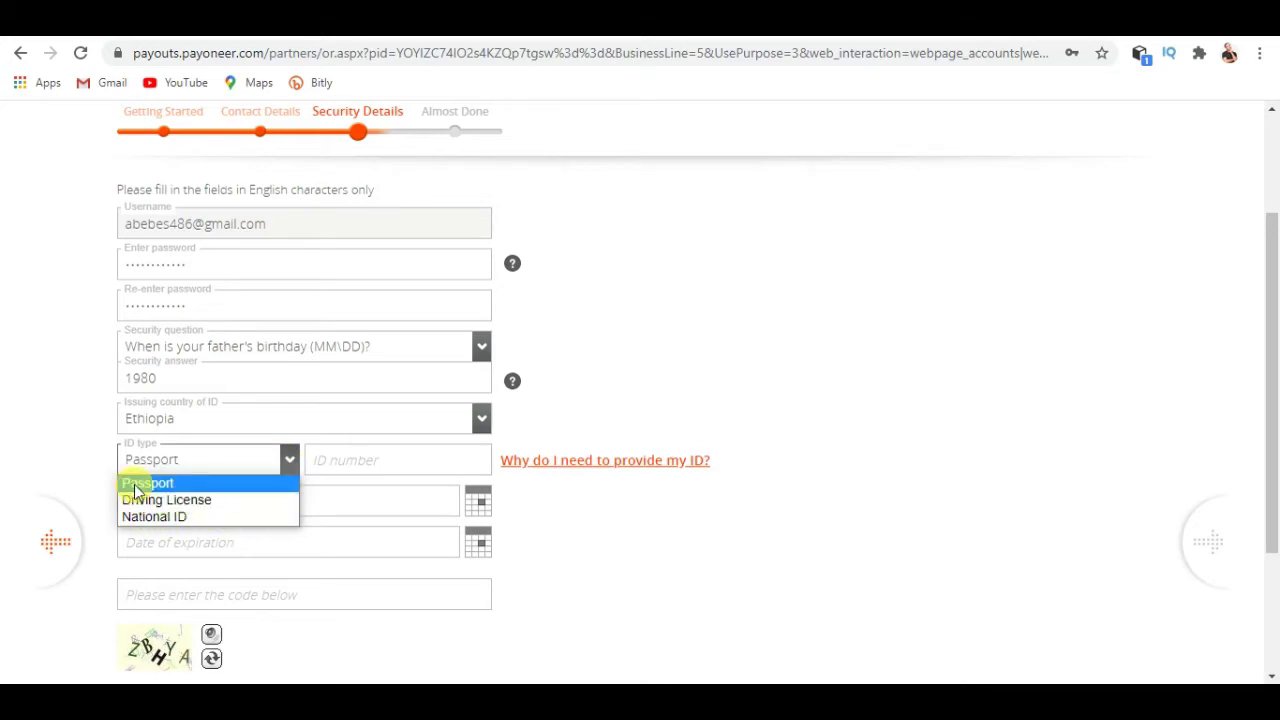
left_click(180, 517)
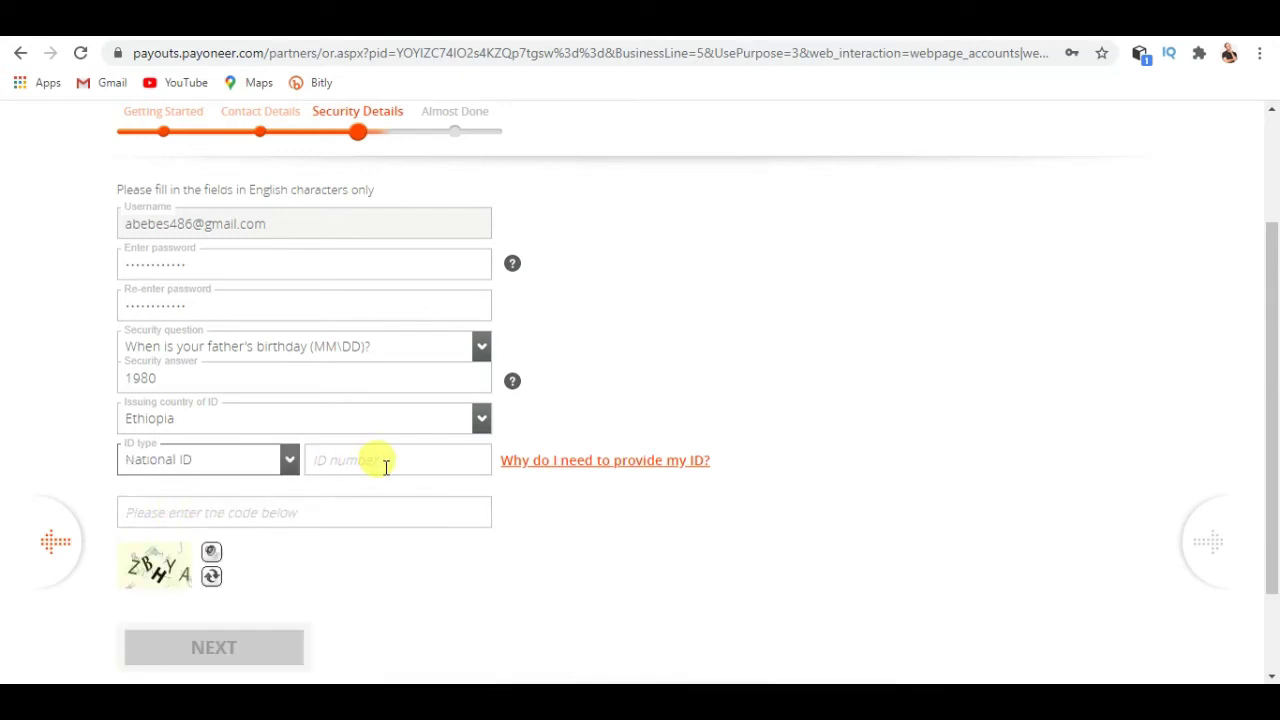
left_click(386, 467)
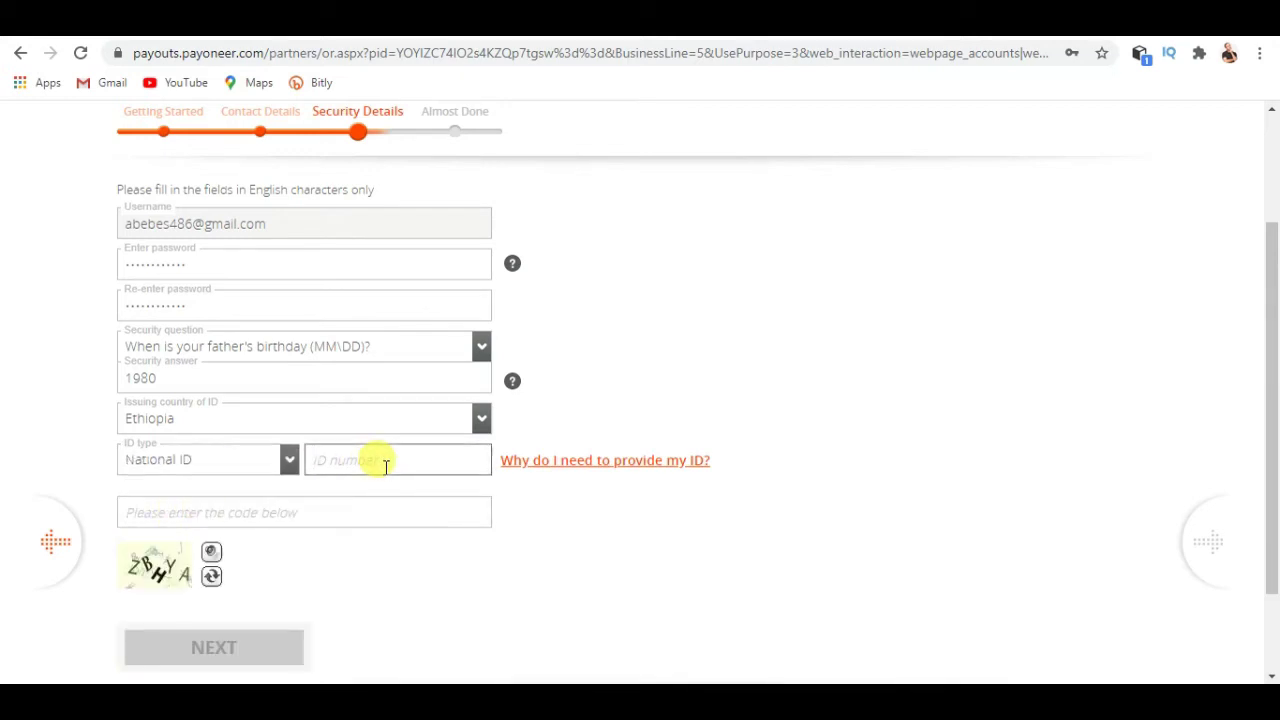
left_click(294, 502)
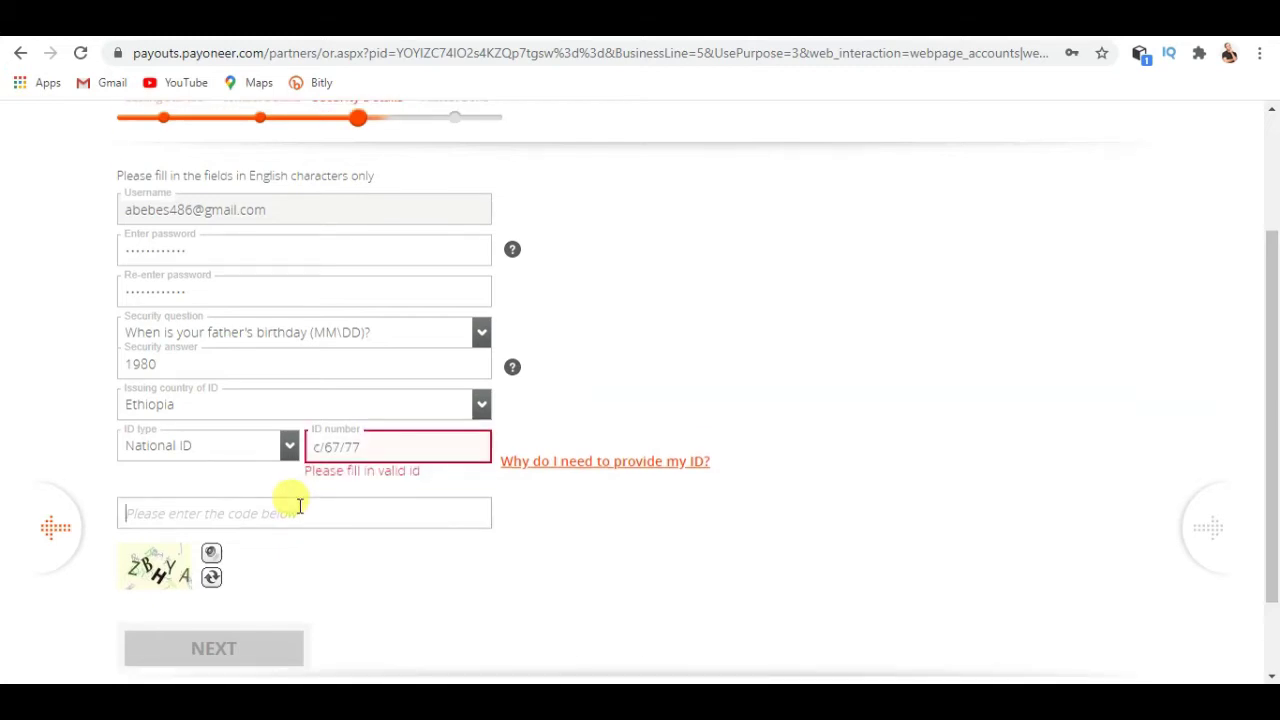
Step: Correct typos in the ID number and select its last digits to check them
left_click(383, 443)
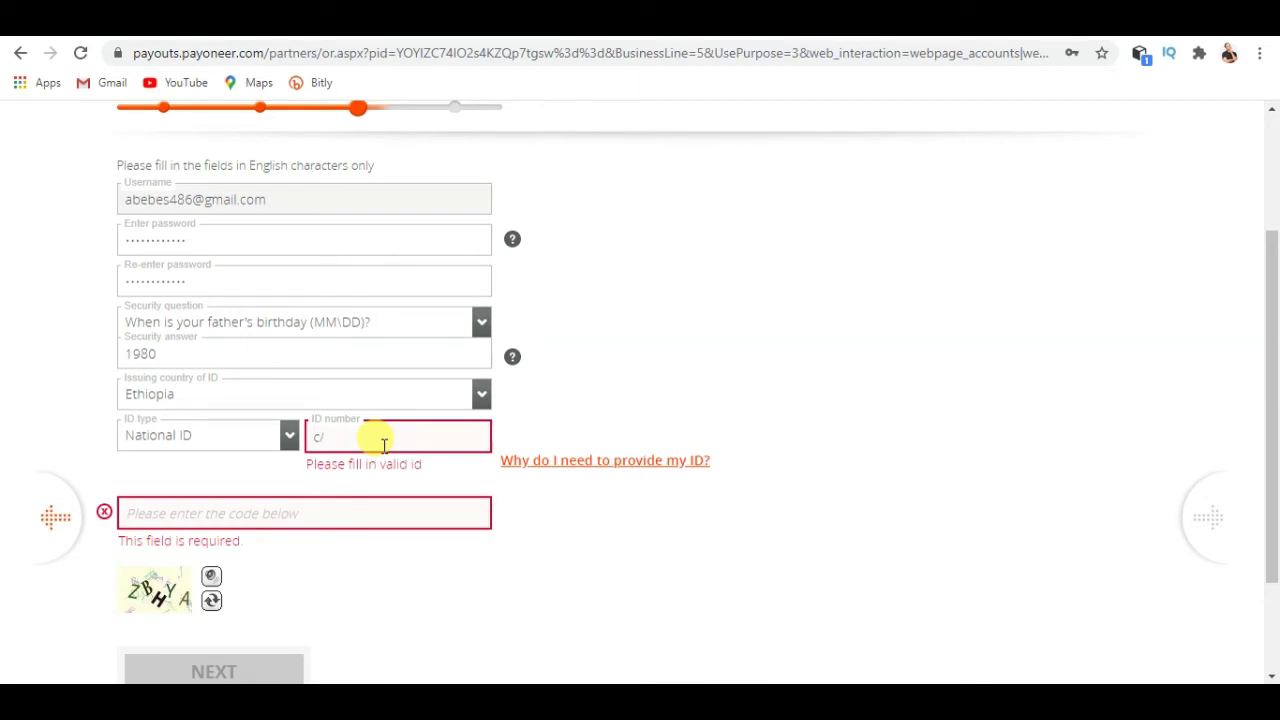
type("c")
key("BackSpace")
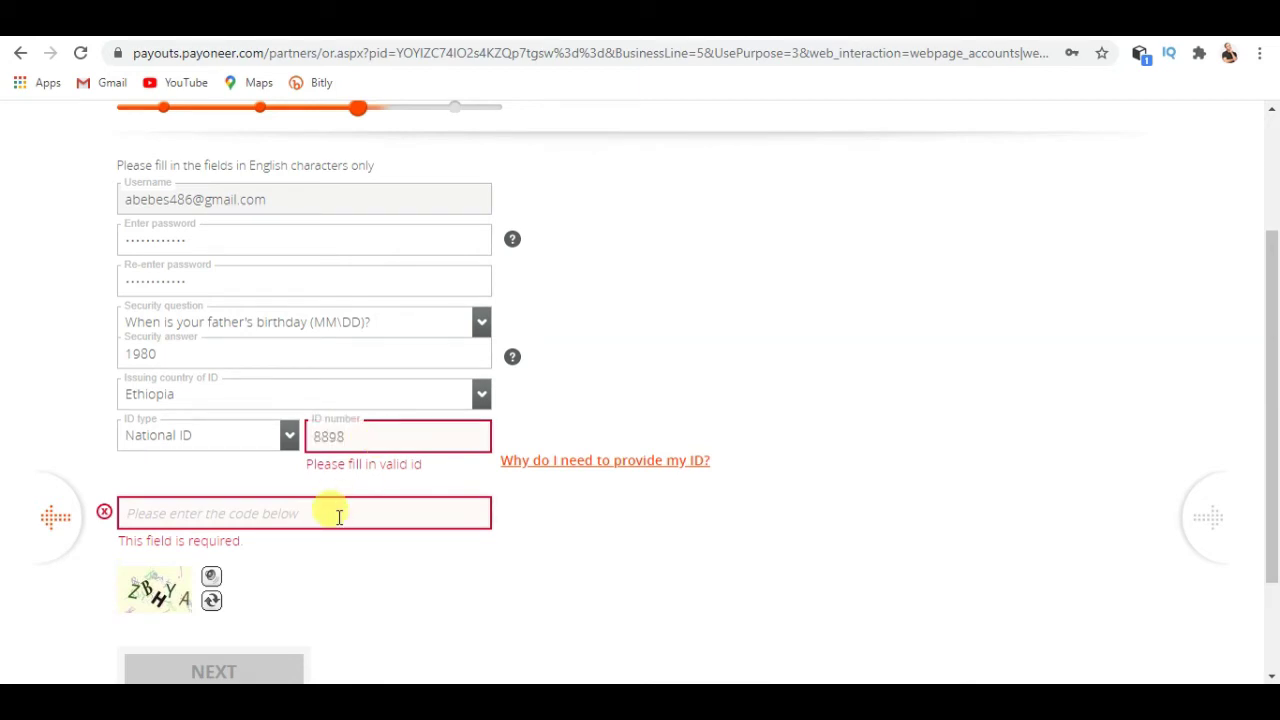
left_click(337, 513)
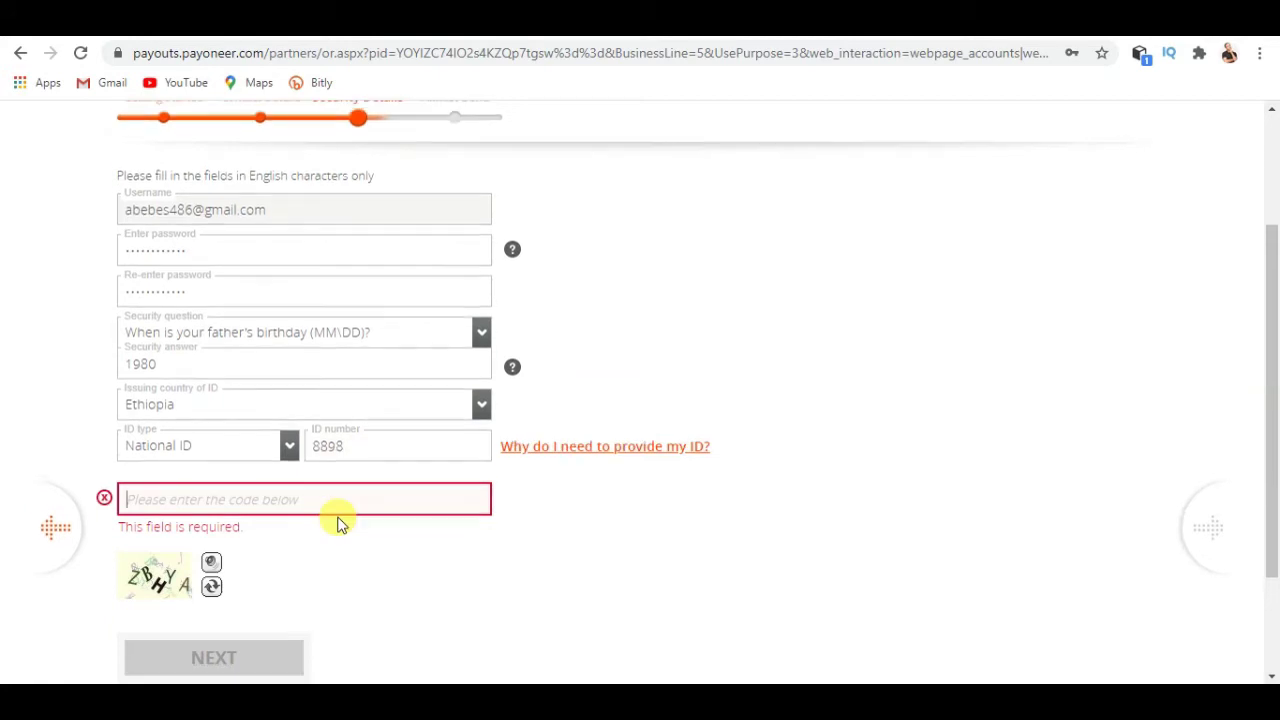
double_click(325, 445)
left_click(375, 445)
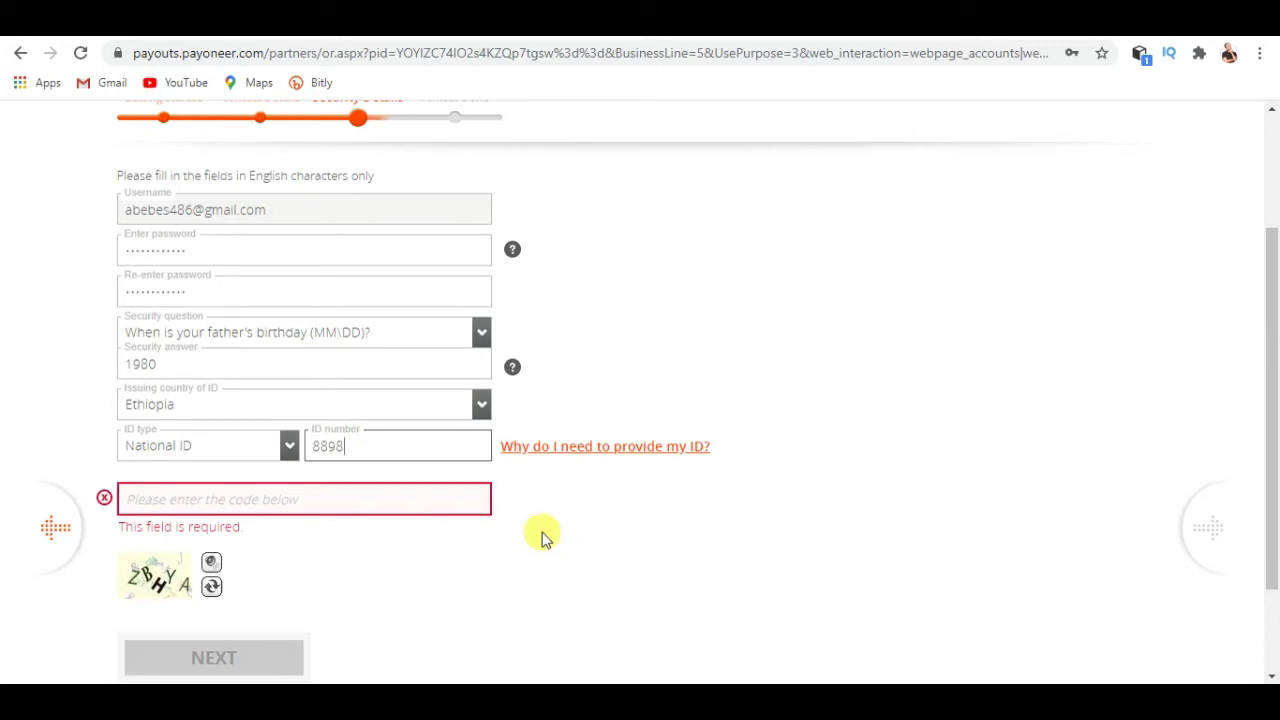
left_click_drag(328, 446, 352, 449)
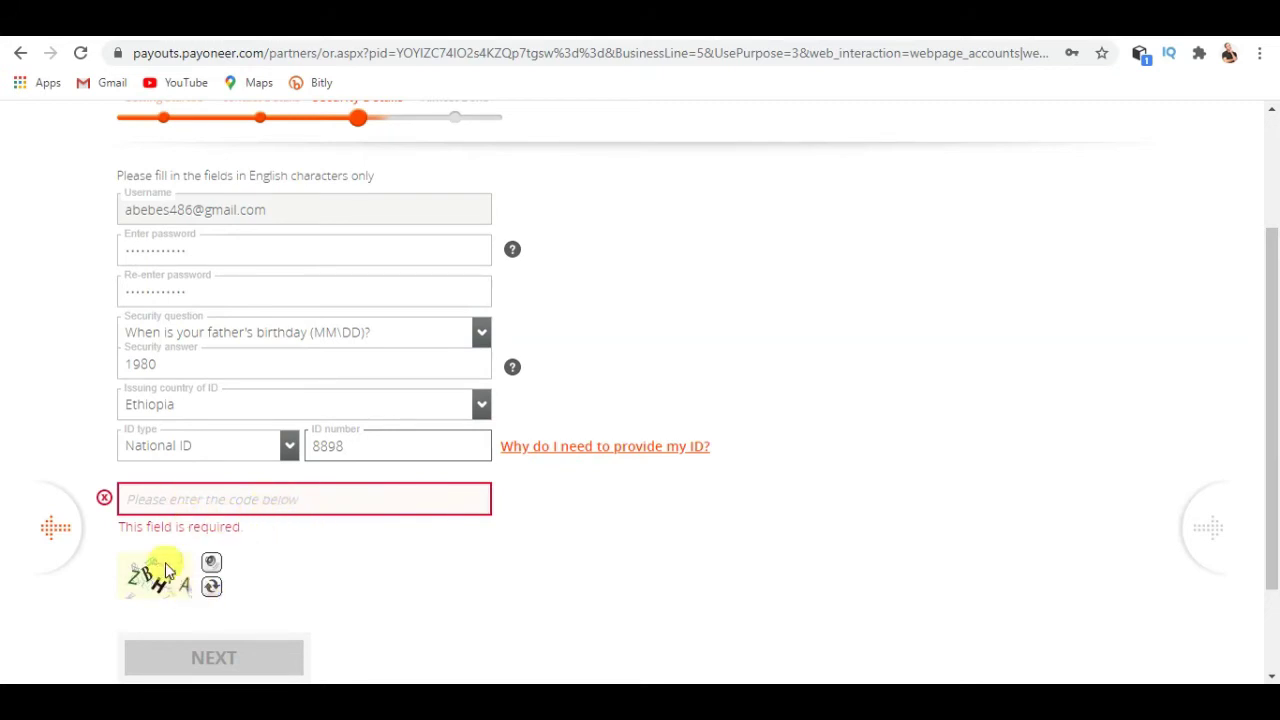
Step: Enter the picture verification code ZBHYA and submit the security details step
left_click(158, 503)
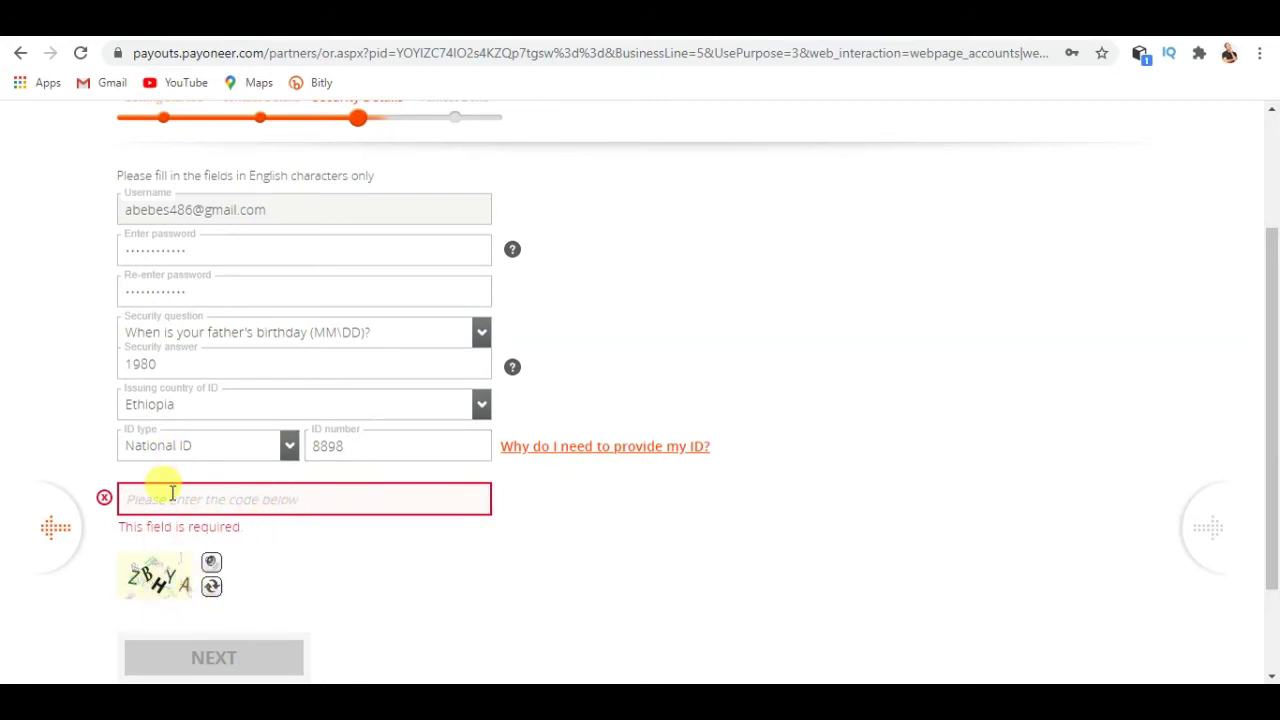
type("Z")
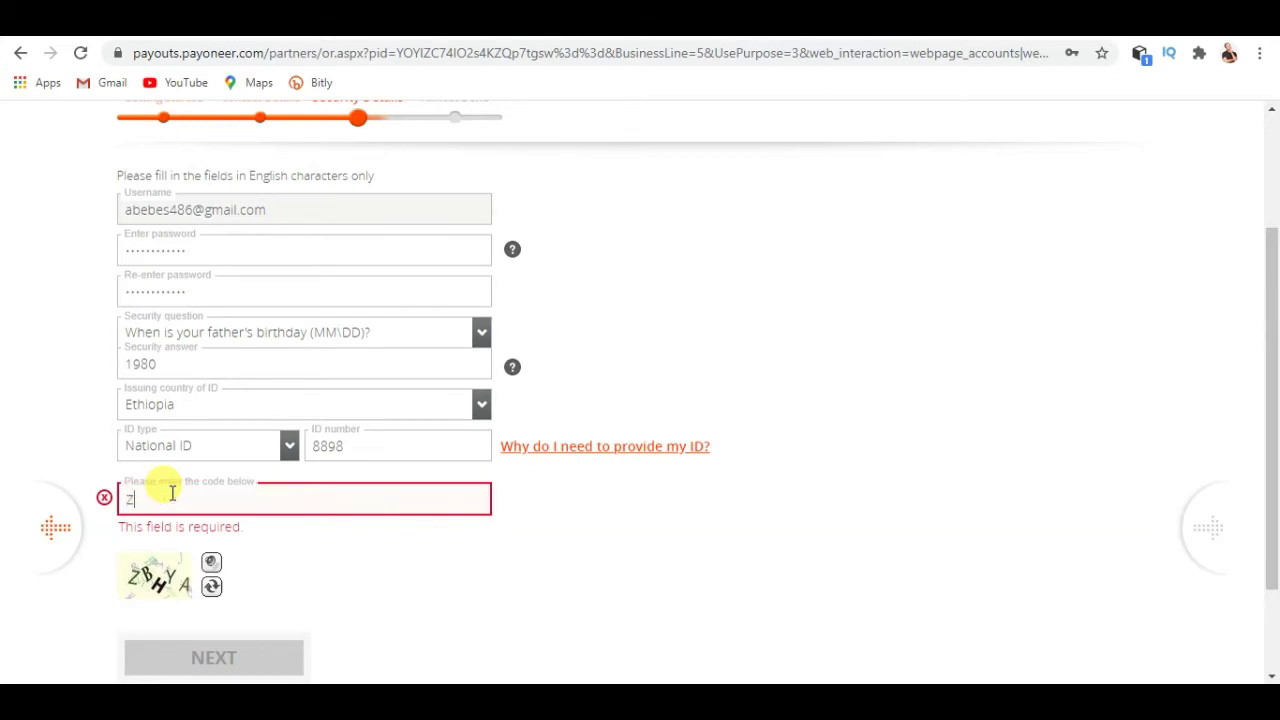
type("BHYA")
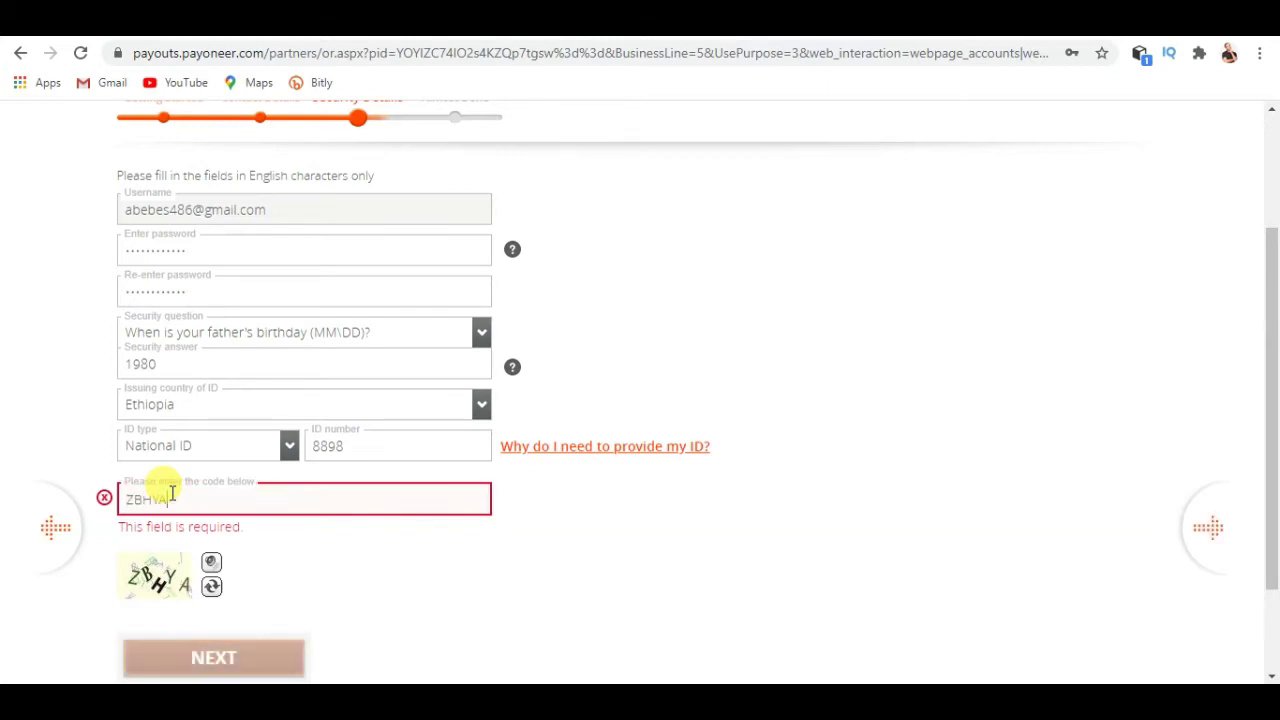
left_click(204, 660)
left_click(200, 658)
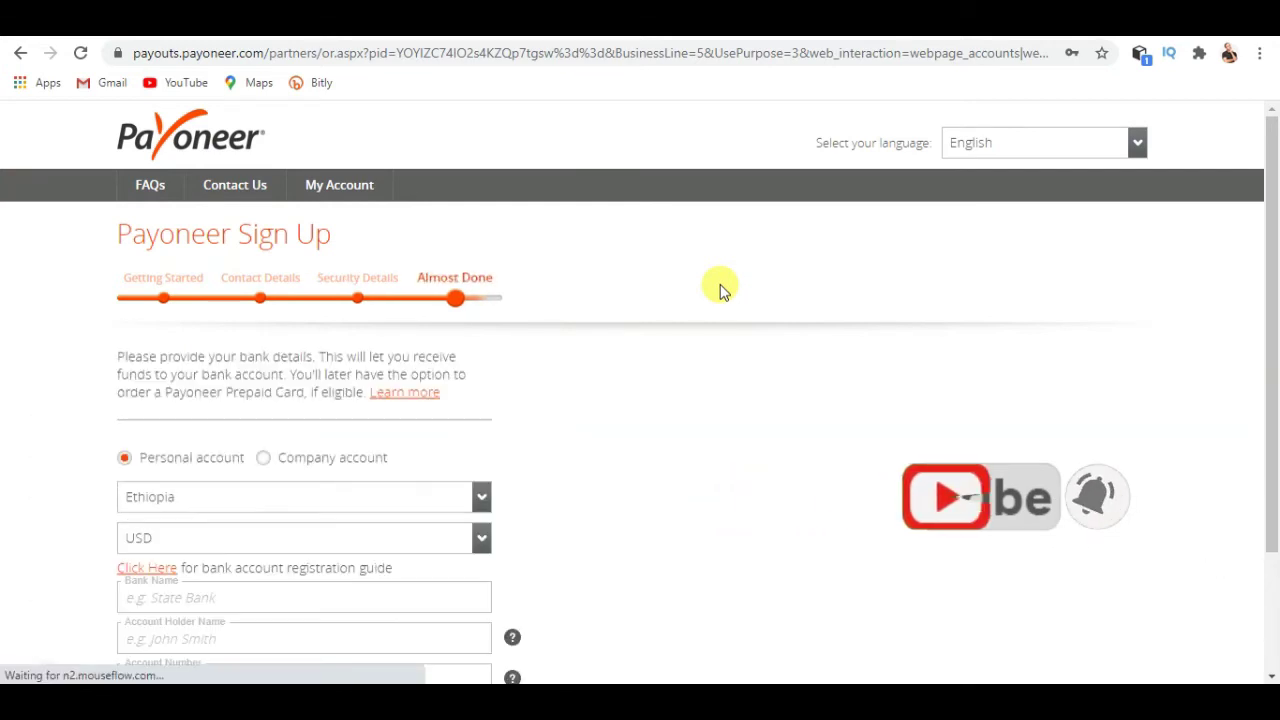
Step: Enter 'commercial bank of Ethiopia' as the bank name, fixing 'commertial' and 'ethiopia' via spelling suggestions
left_click_drag(1277, 250, 1266, 346)
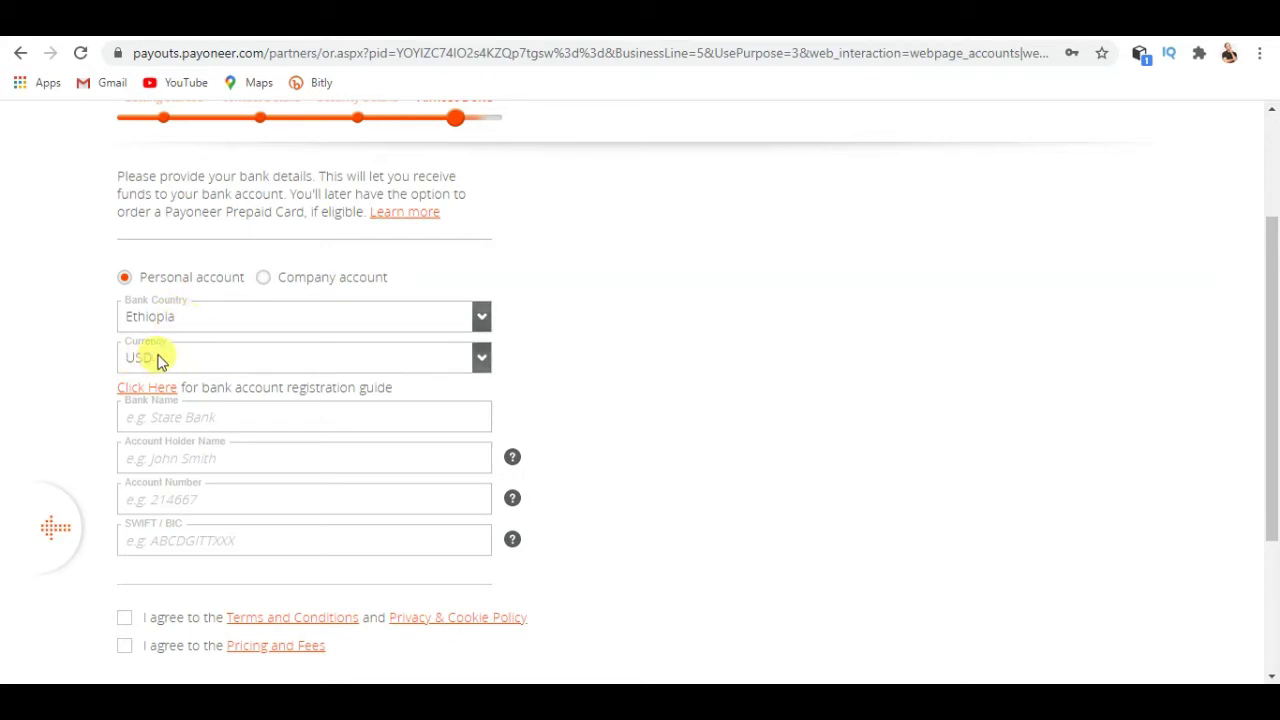
left_click(207, 418)
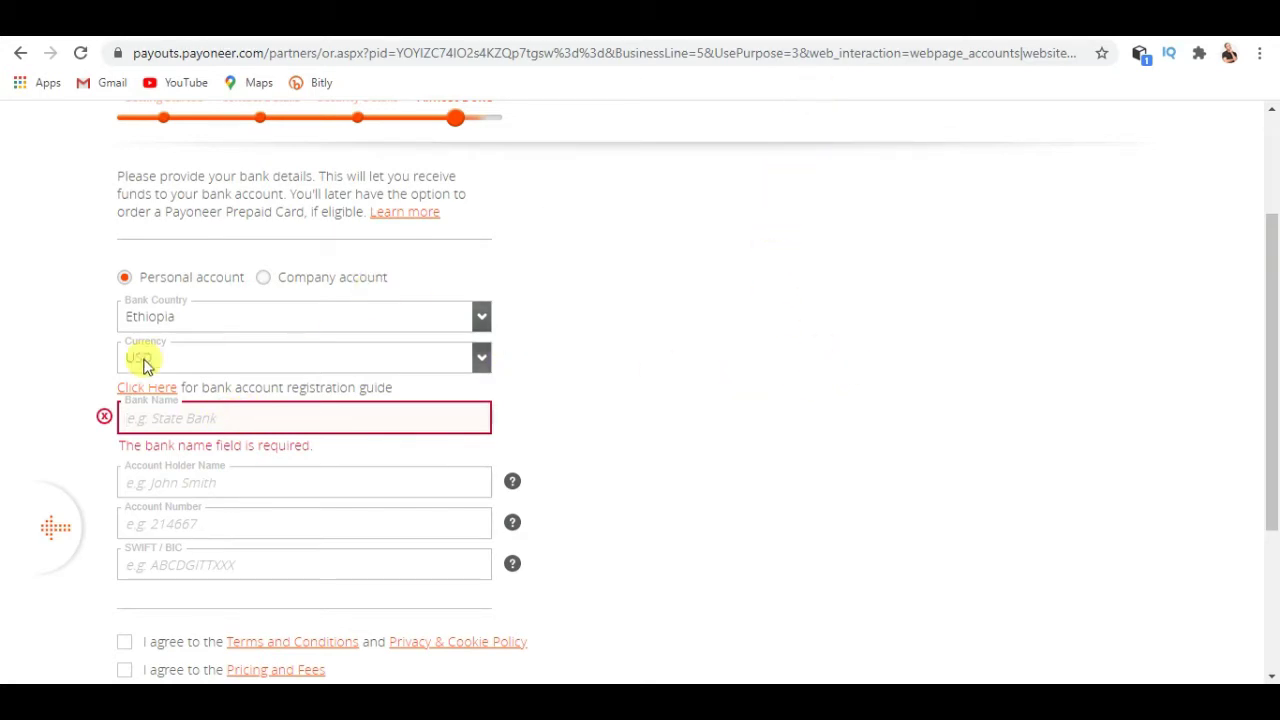
type("commertial bank of ethiopia")
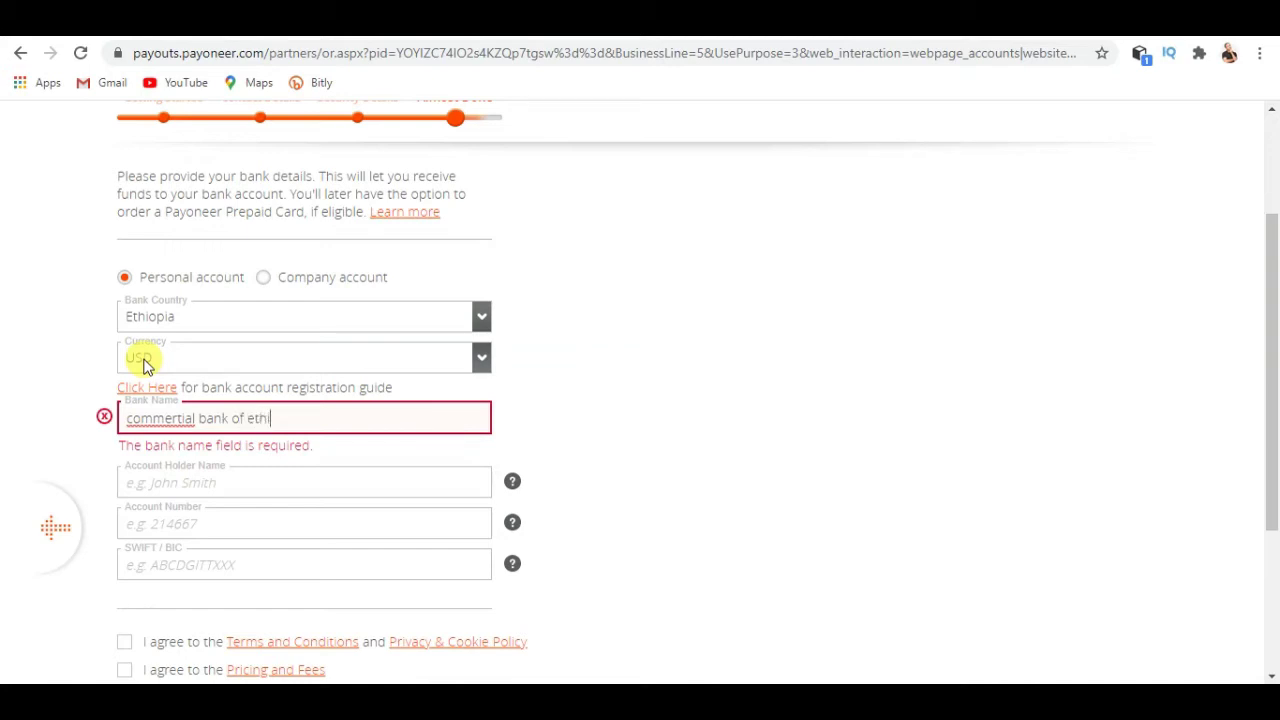
right_click(163, 427)
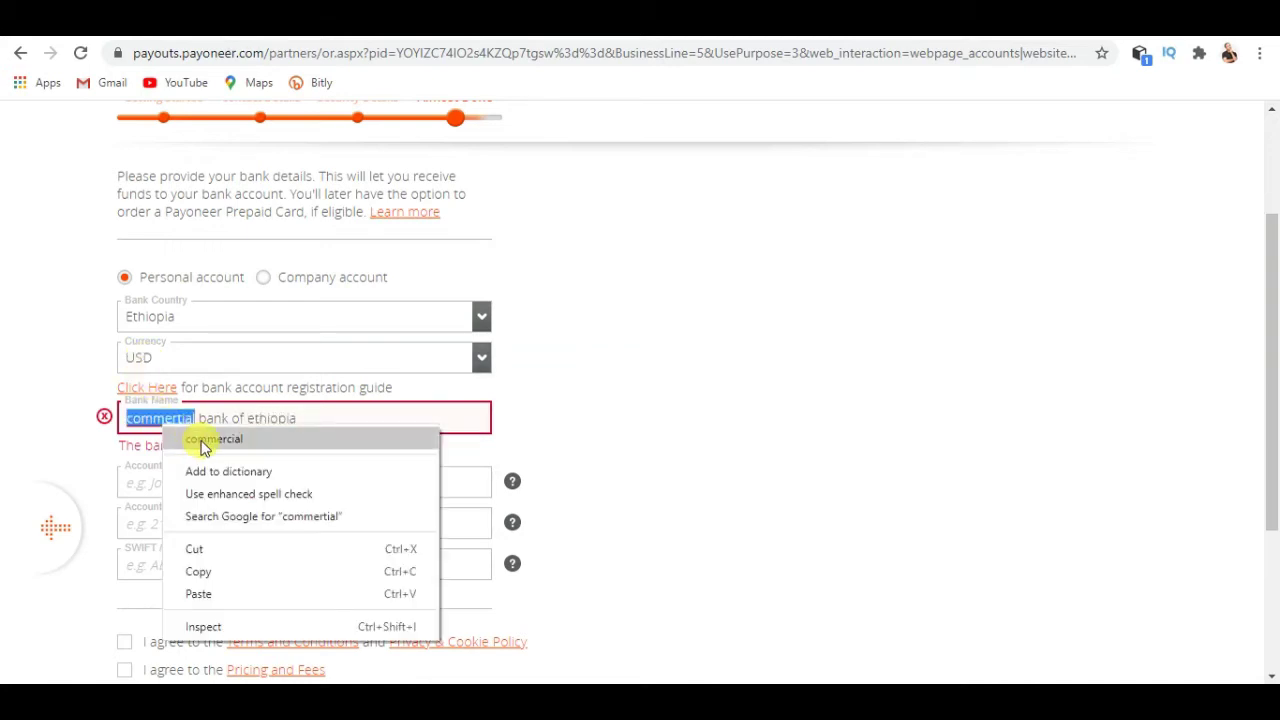
left_click(205, 439)
right_click(266, 420)
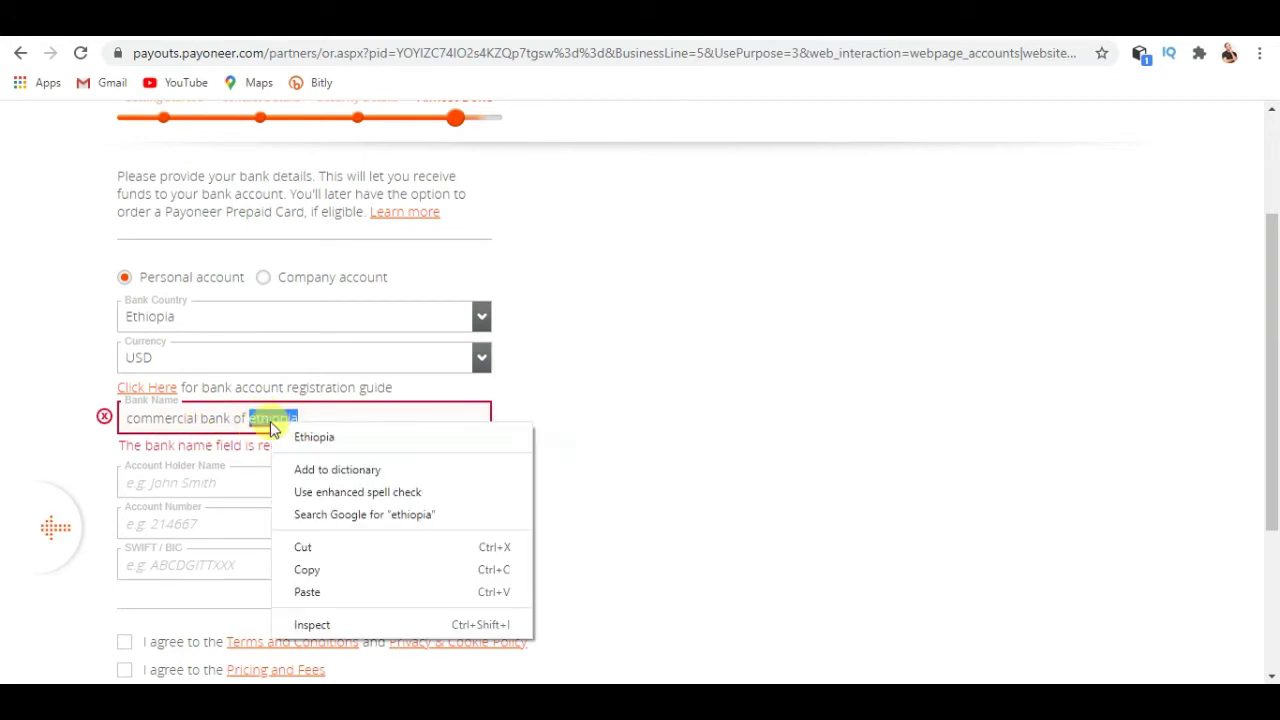
left_click(314, 440)
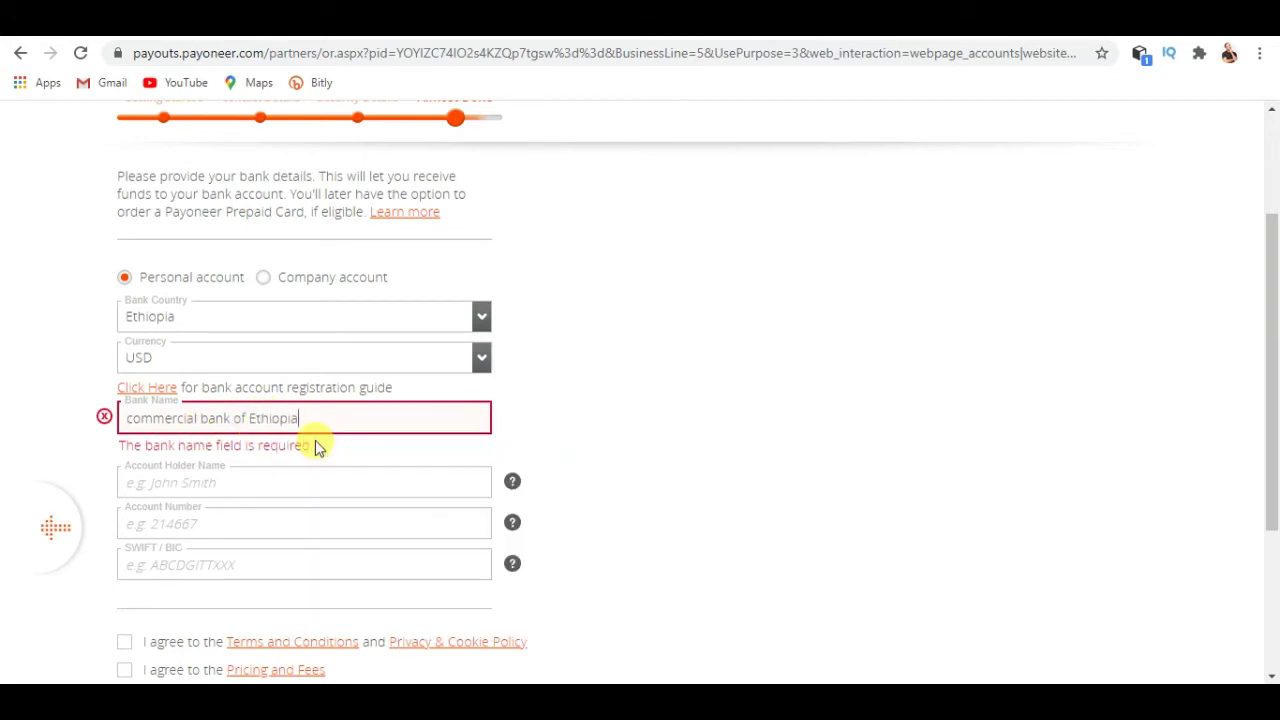
Step: Fill in the holder's name and bank account number, then go to the BicSwift SWIFT lookup page
left_click(185, 484)
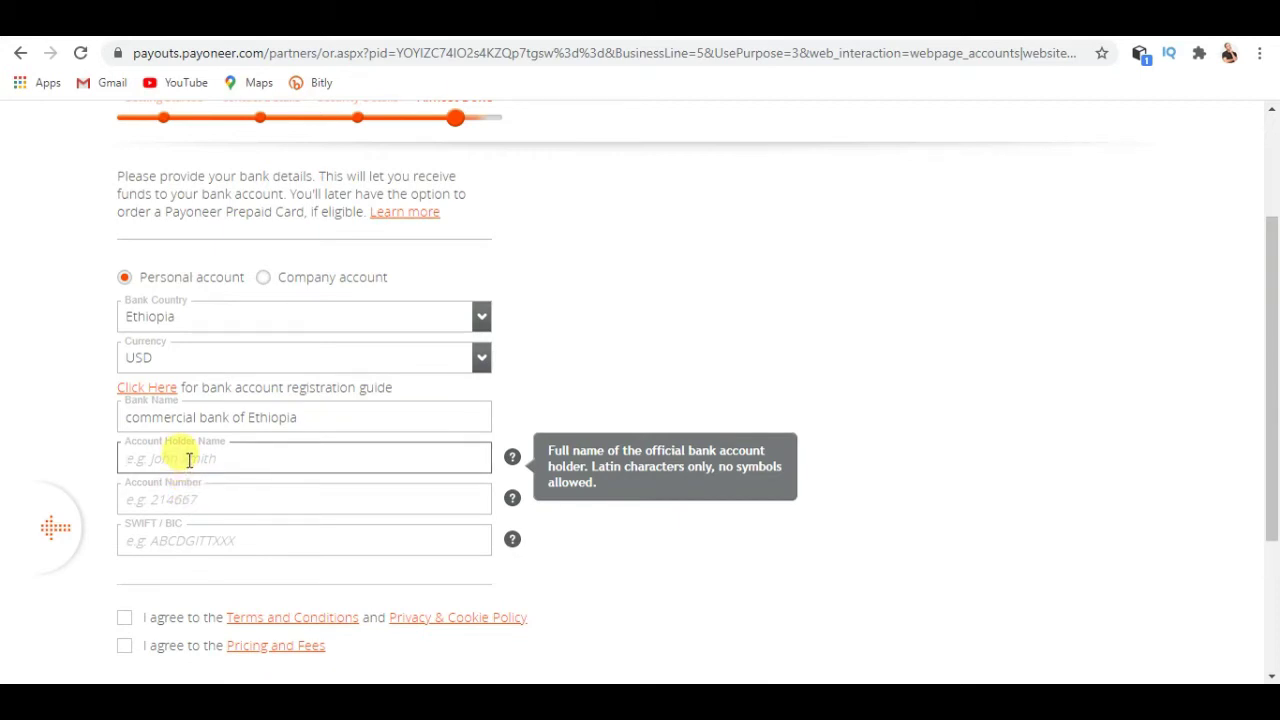
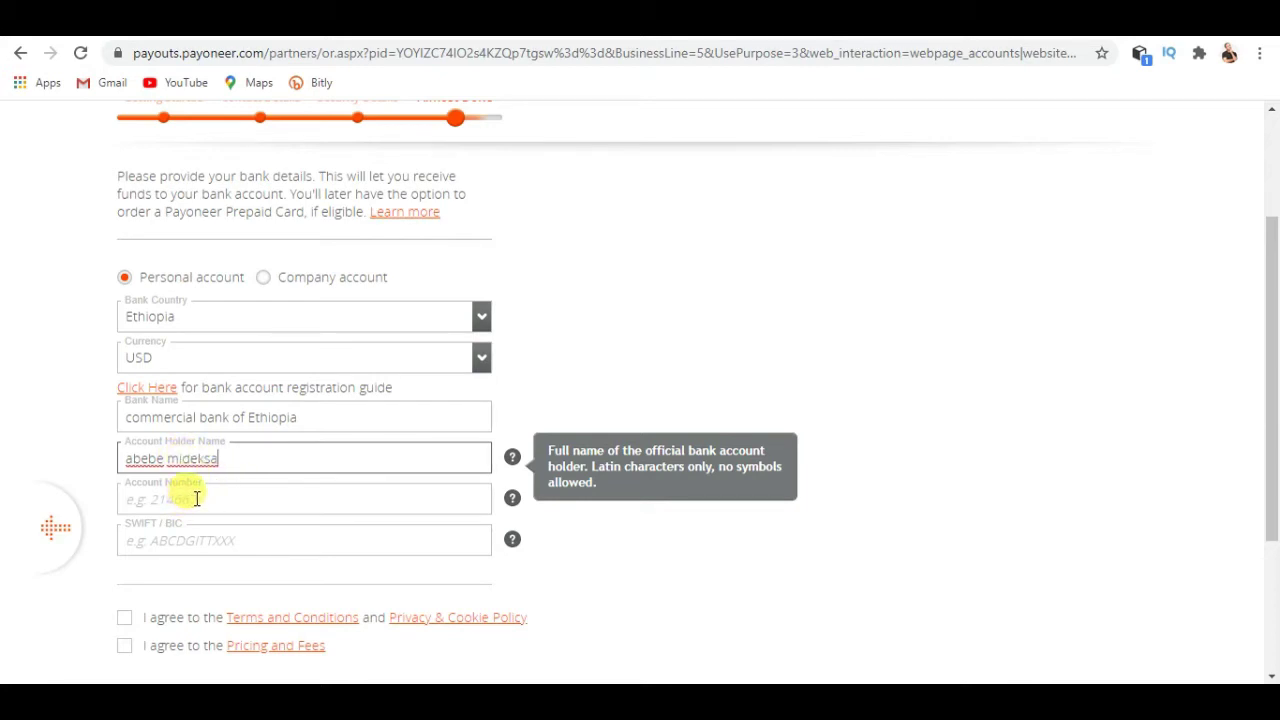
left_click(195, 500)
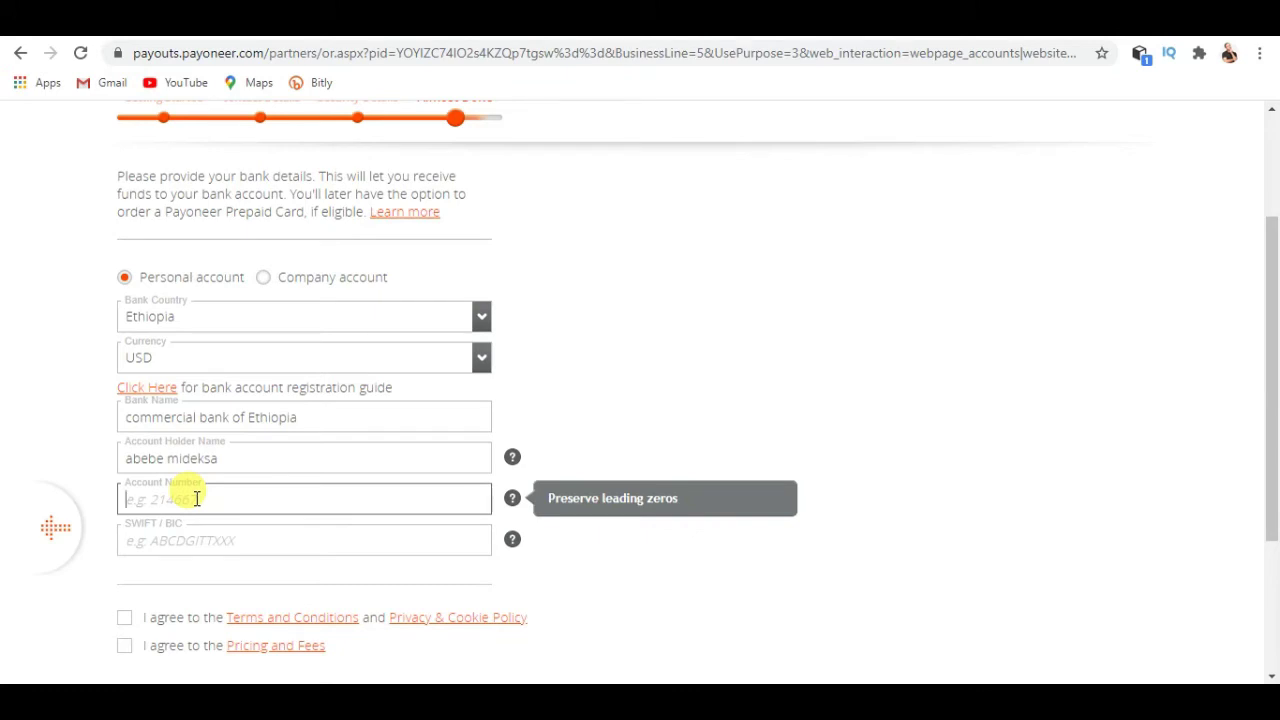
left_click_drag(249, 500, 137, 500)
left_click(250, 506)
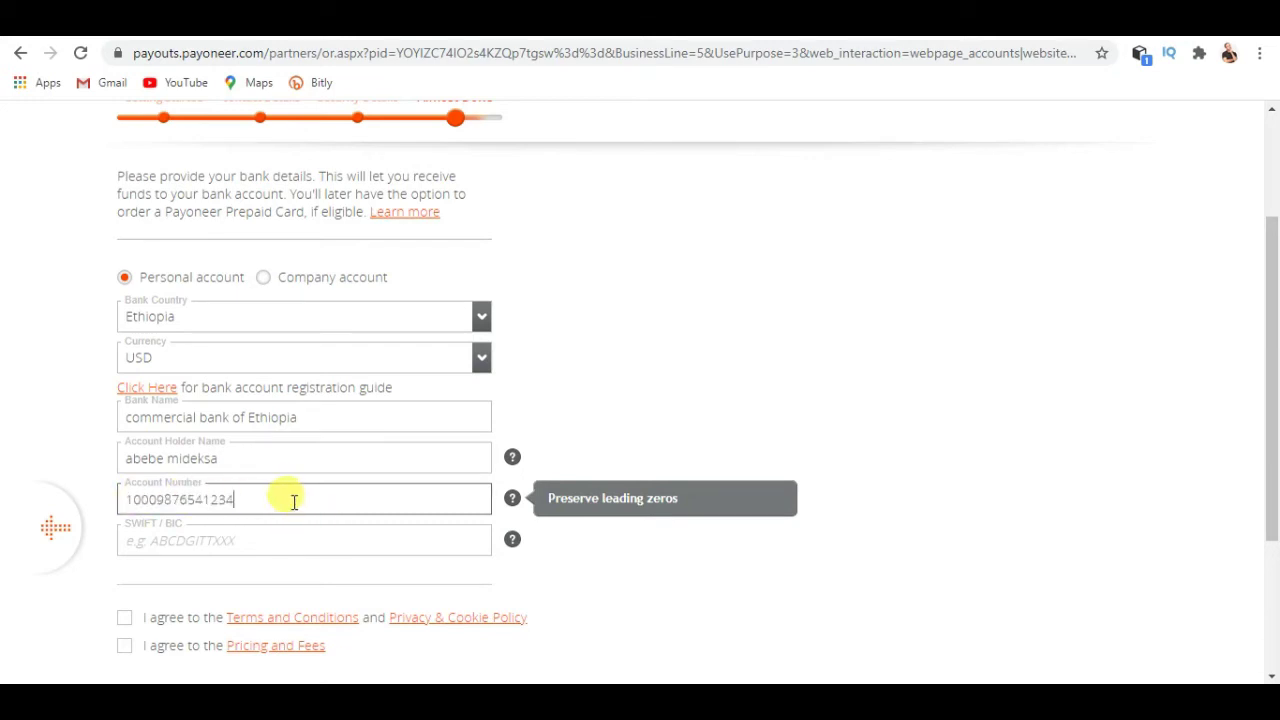
left_click(207, 540)
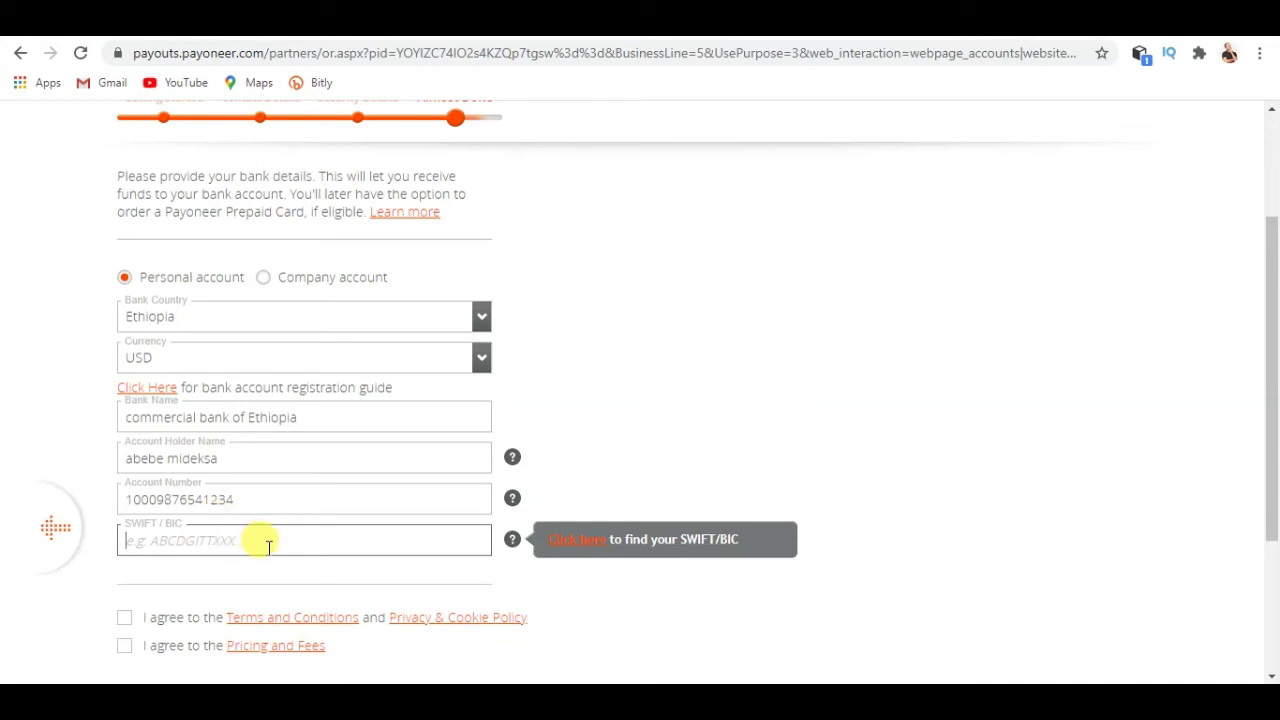
left_click(250, 15)
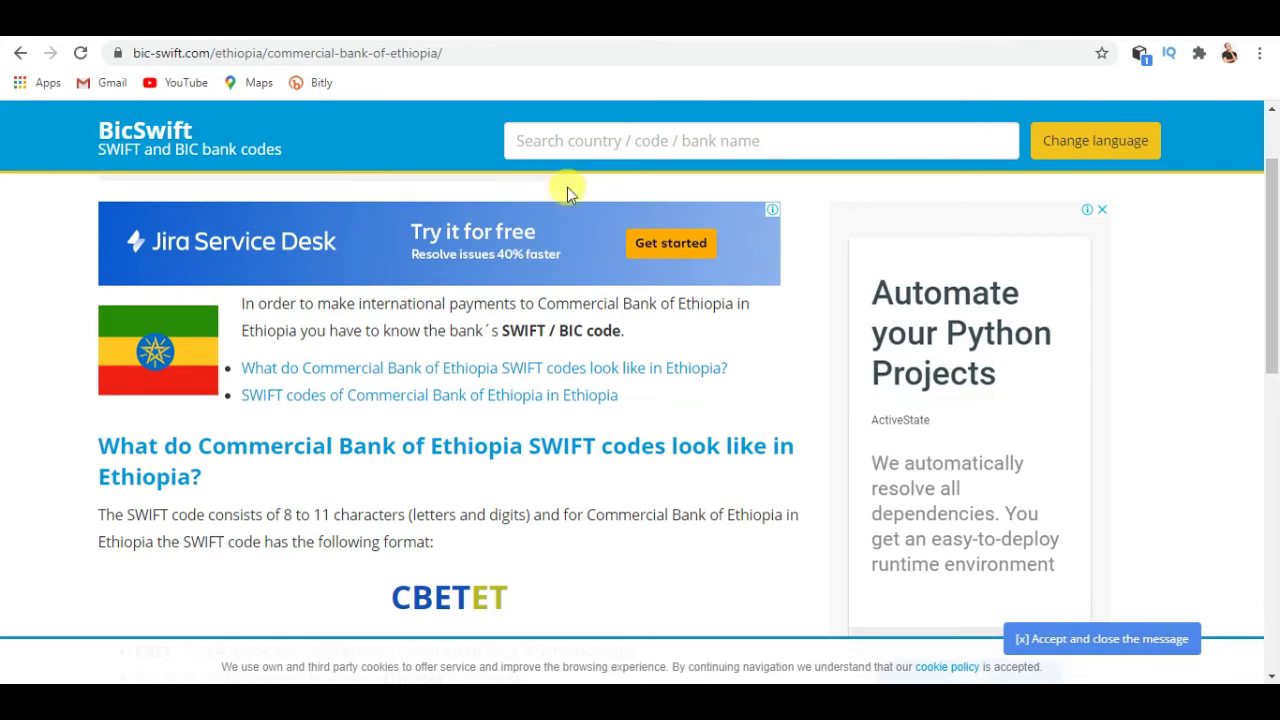
Step: Copy CBETETAA from the BicSwift list and return to Payoneer's empty SWIFT/BIC field
left_click_drag(1269, 263, 1266, 491)
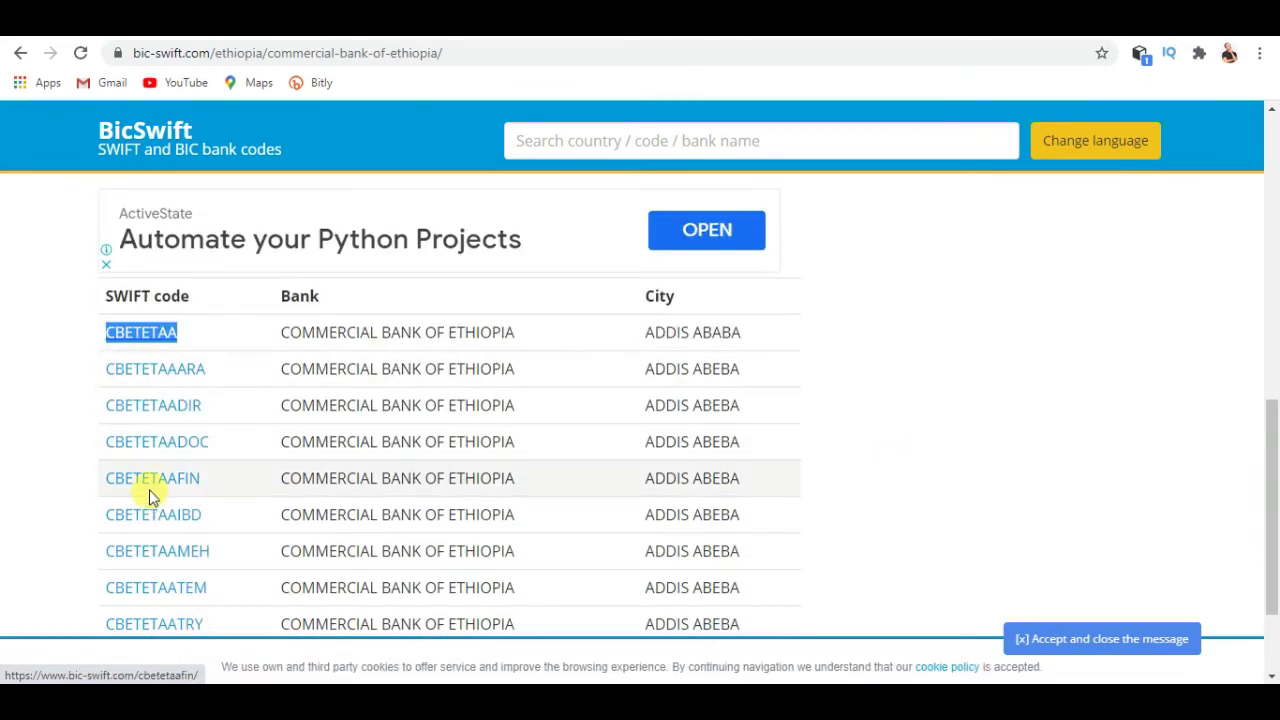
left_click(43, 329)
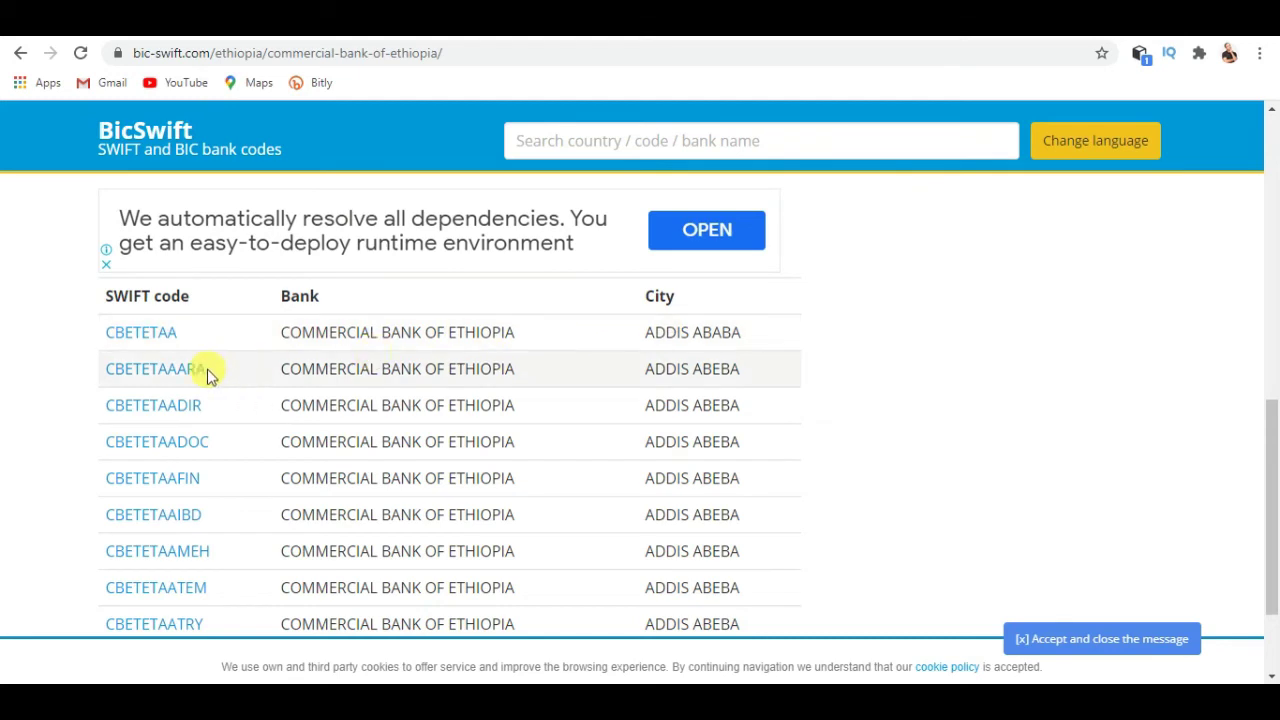
left_click_drag(183, 342, 103, 340)
right_click(105, 342)
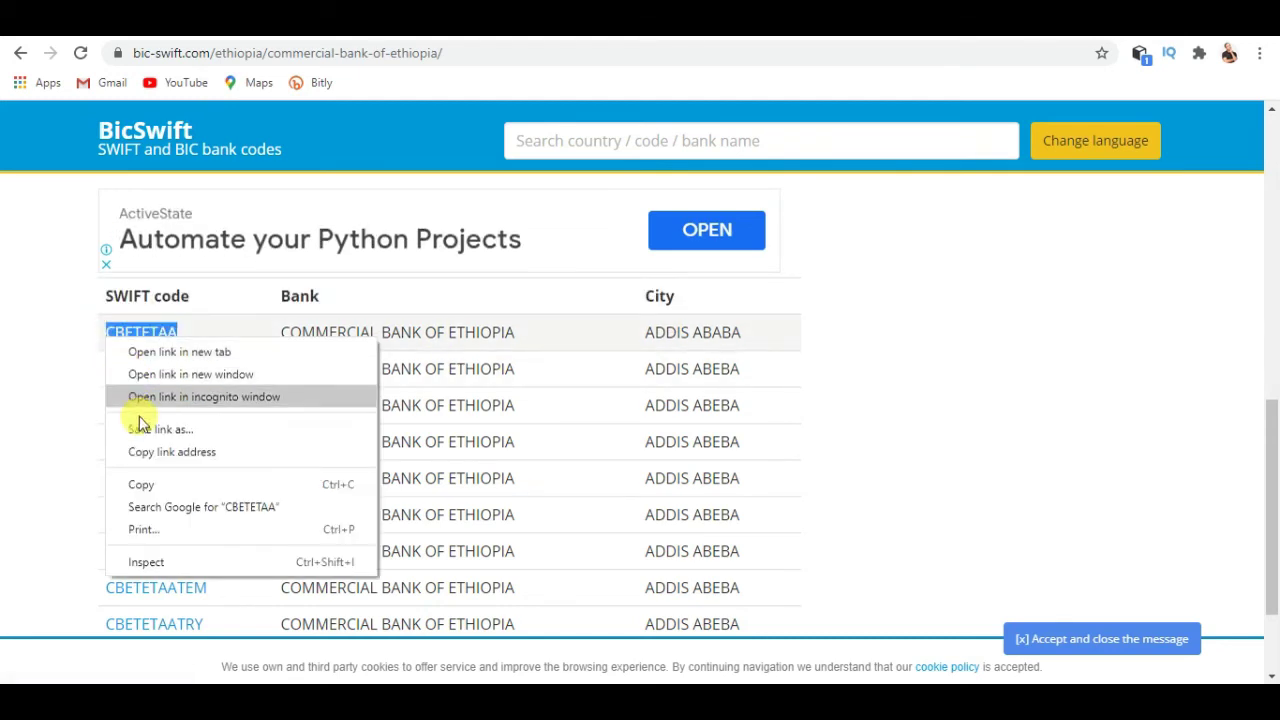
left_click(155, 486)
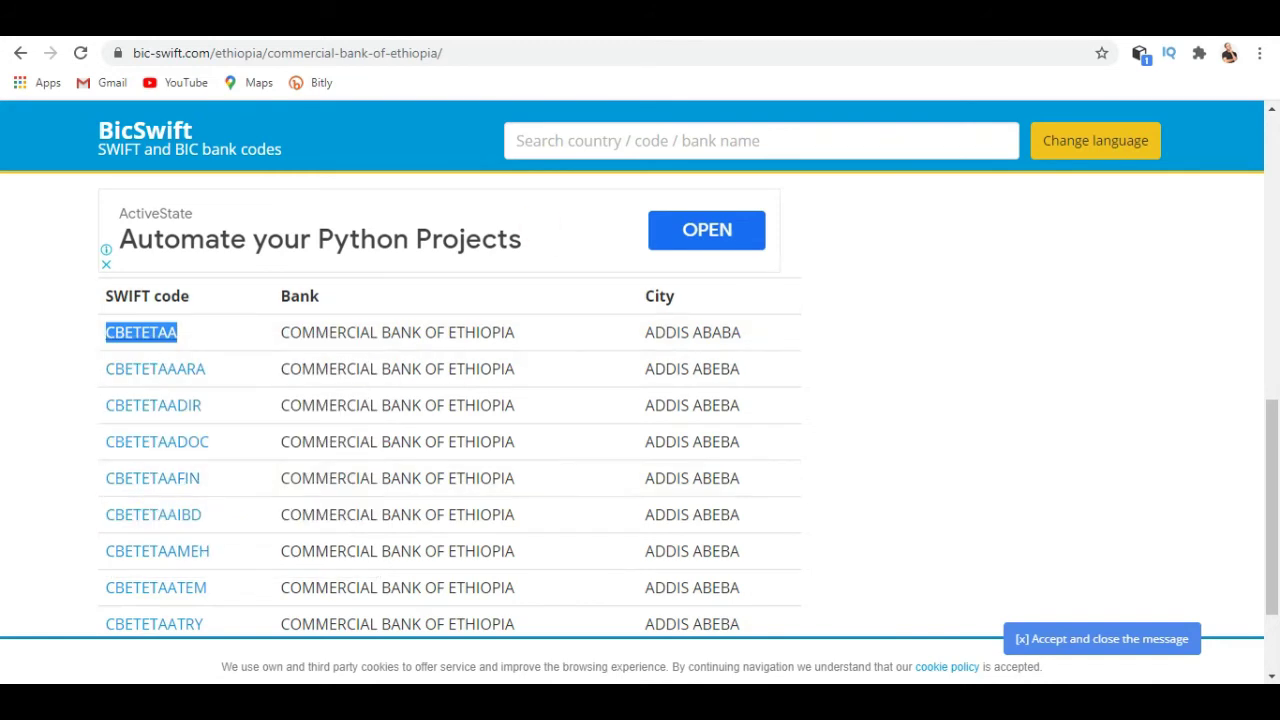
key("ctrl+Tab")
right_click(224, 545)
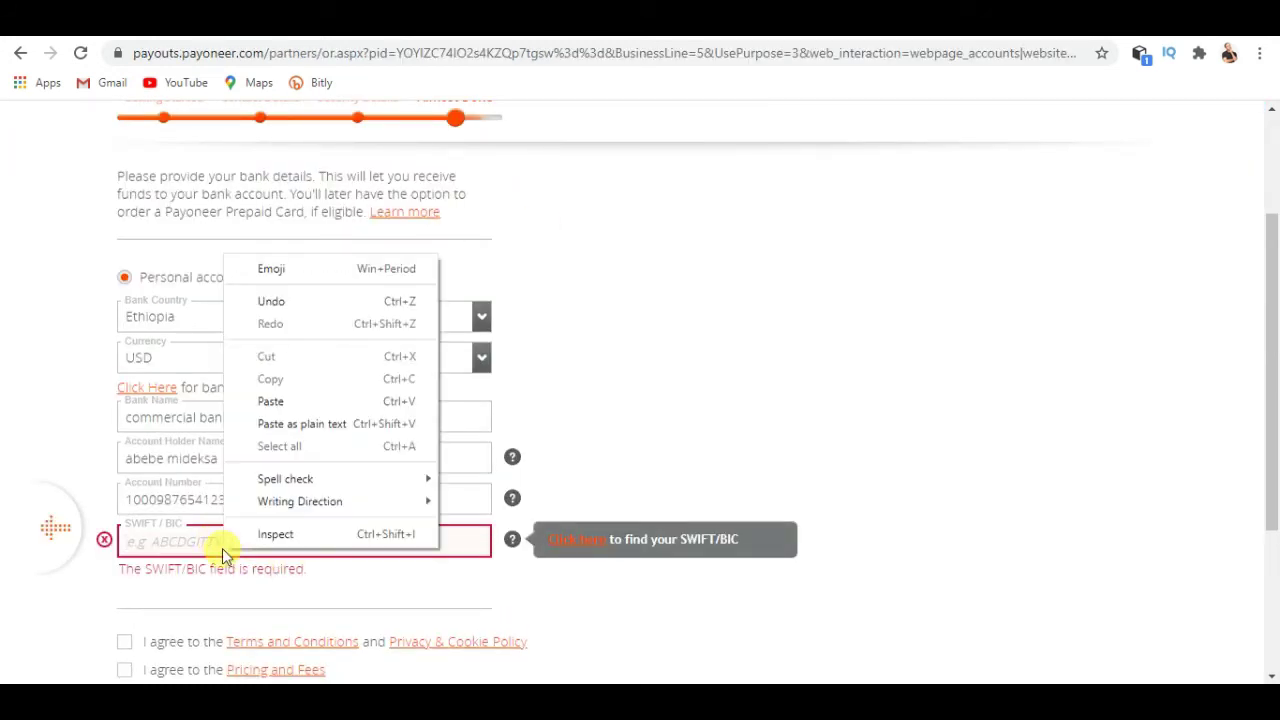
Step: Paste CBETETAA as SWIFT/BIC, agree to Pricing and Fees and Terms, and submit
left_click(263, 401)
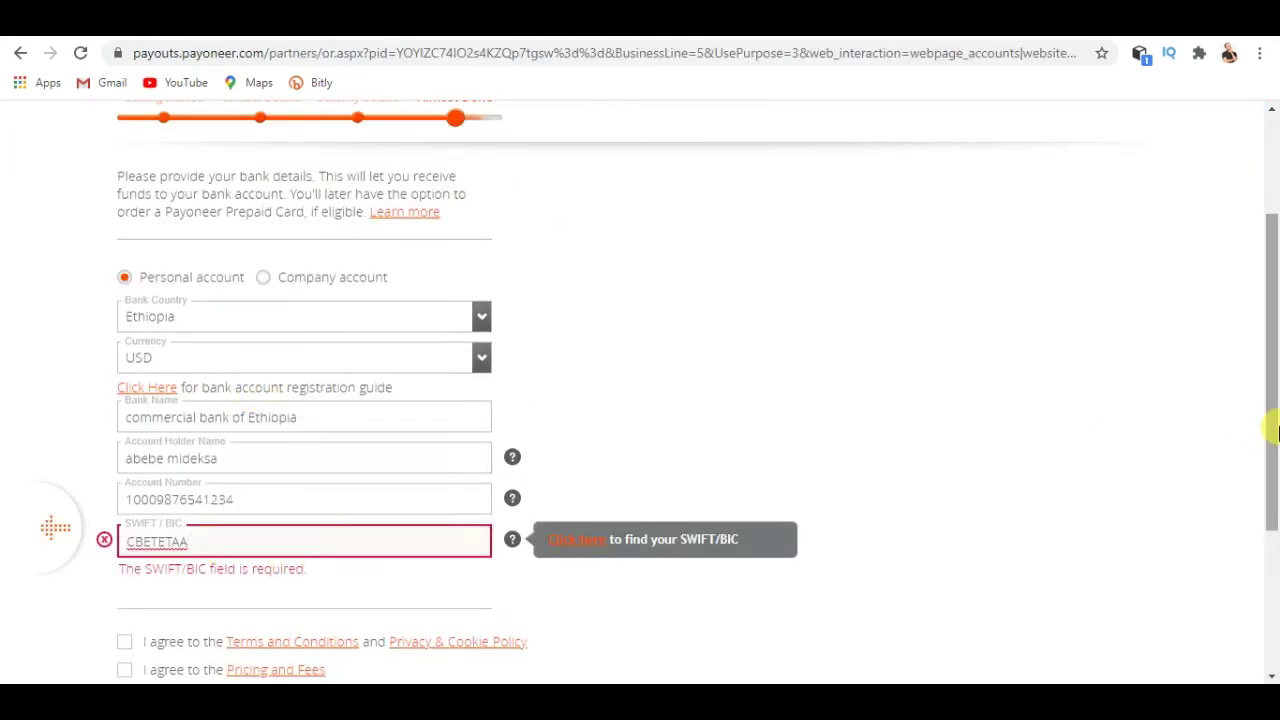
left_click_drag(1268, 431, 1263, 563)
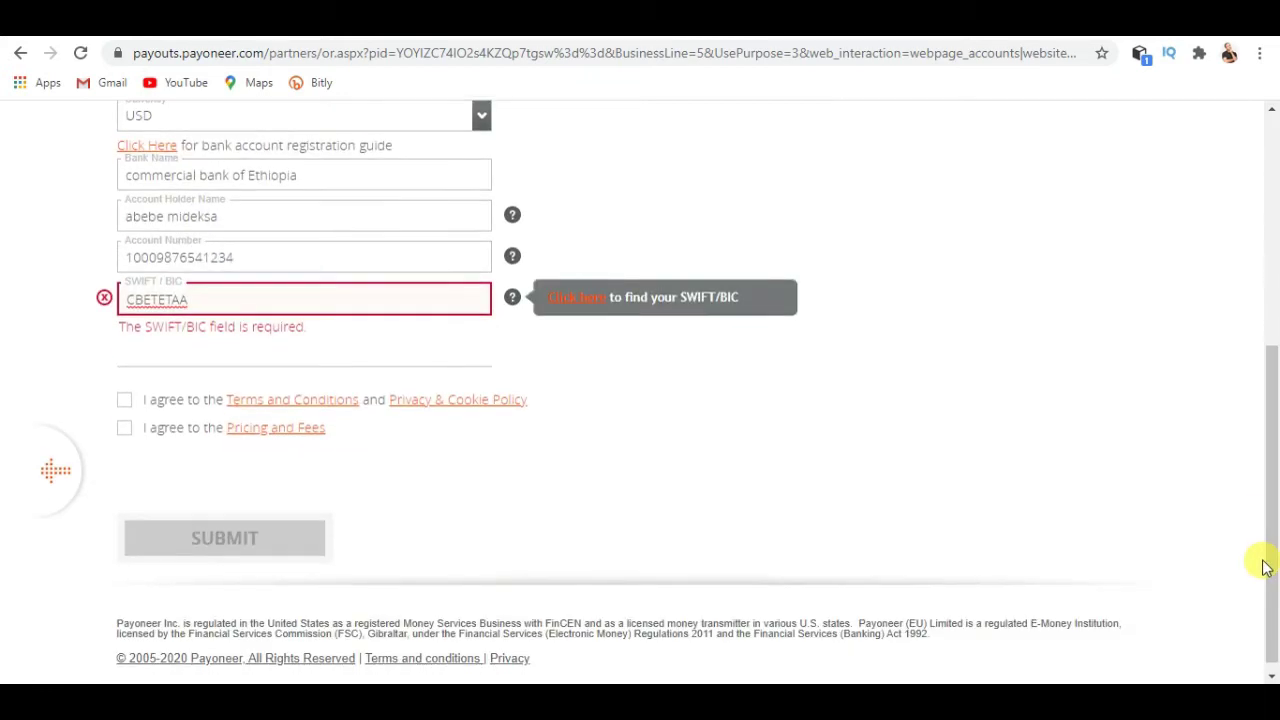
left_click(123, 409)
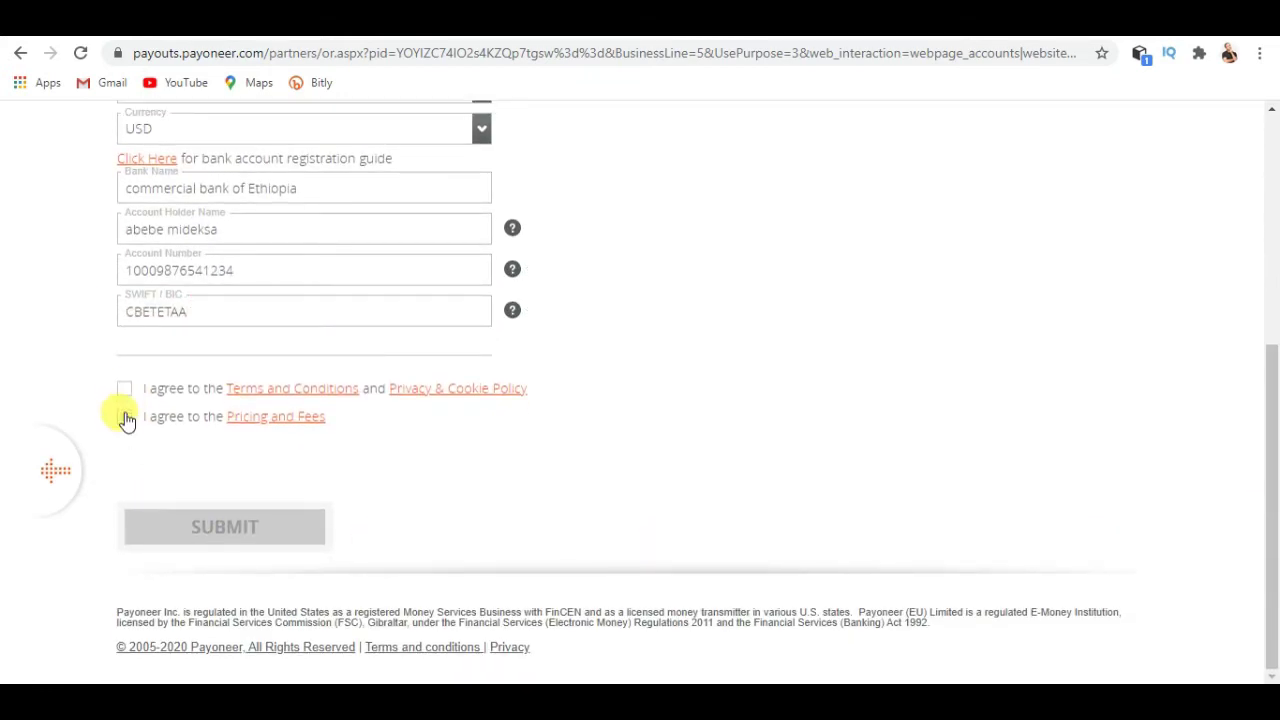
left_click(125, 416)
left_click(123, 390)
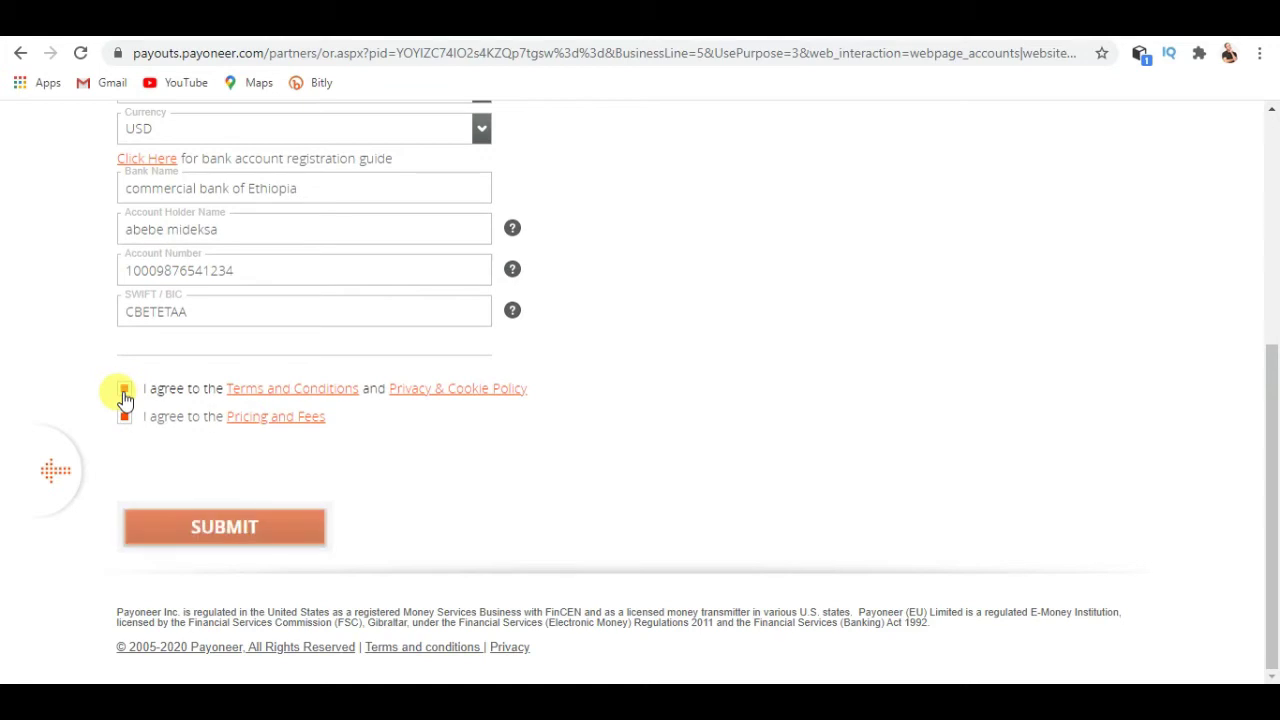
left_click(224, 538)
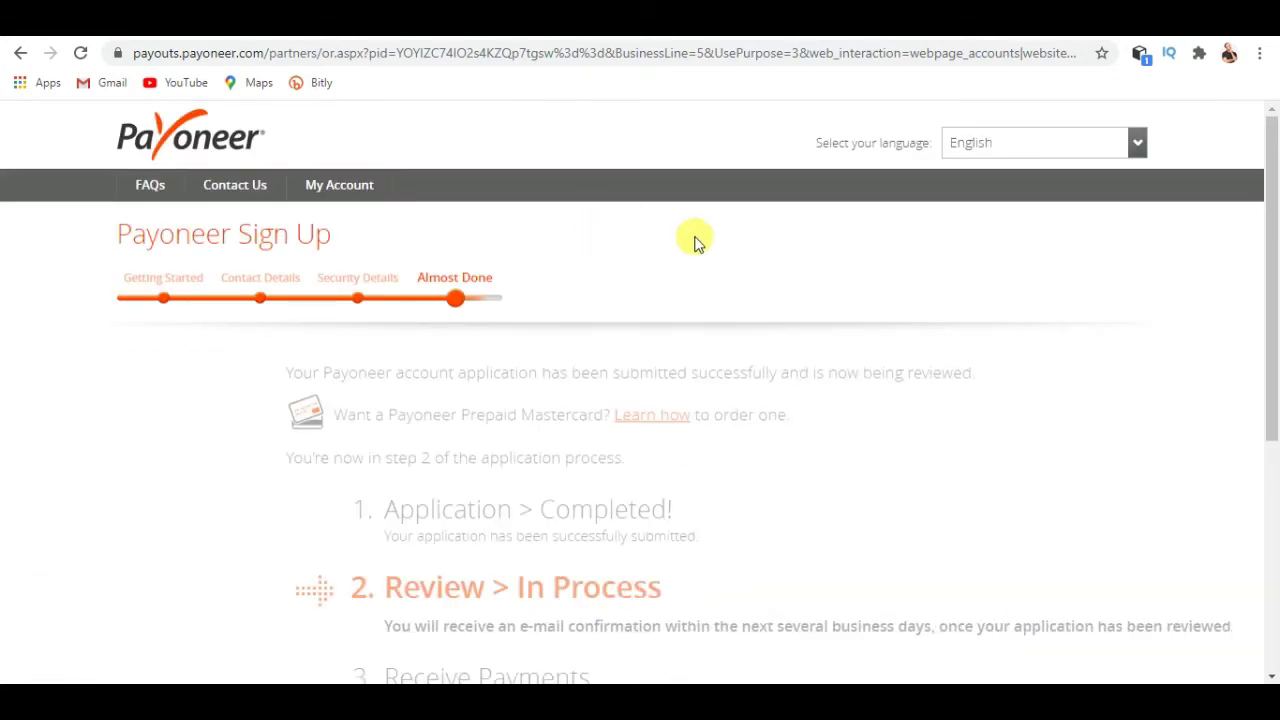
Step: Scroll through the under-review confirmation page, then go to the Gmail inbox
left_click_drag(1275, 250, 1269, 355)
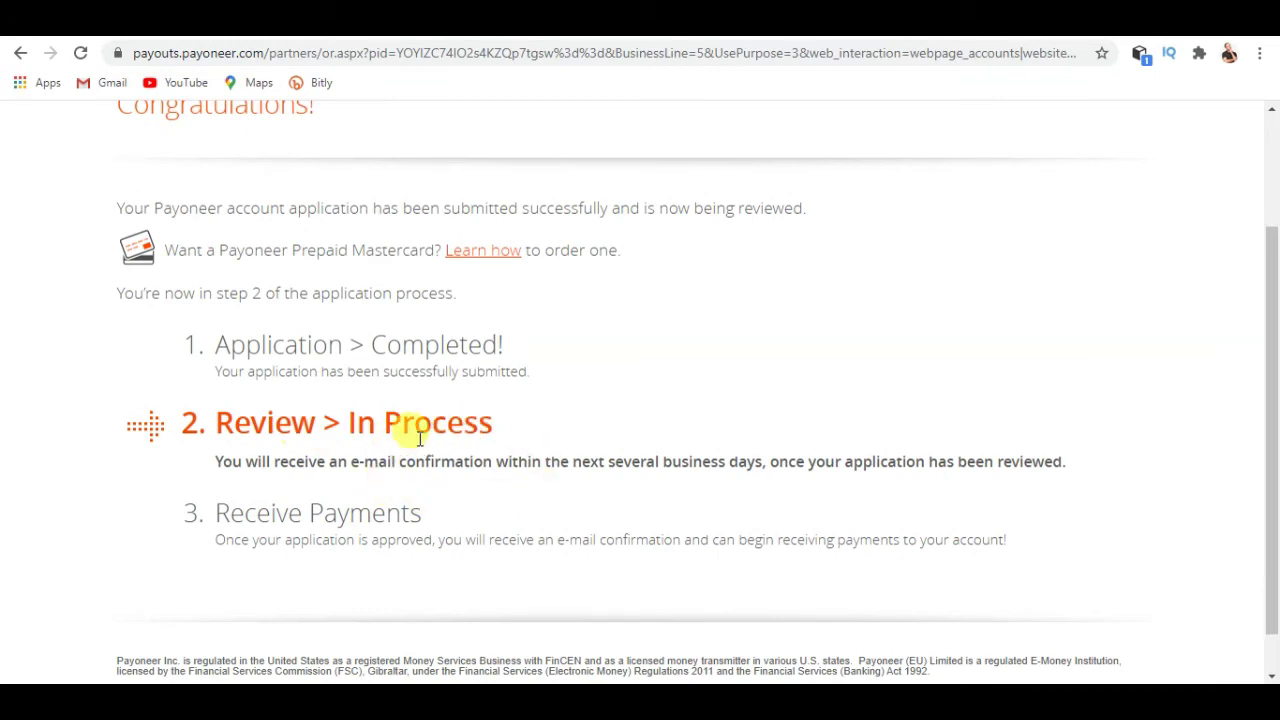
left_click_drag(1271, 366, 1271, 471)
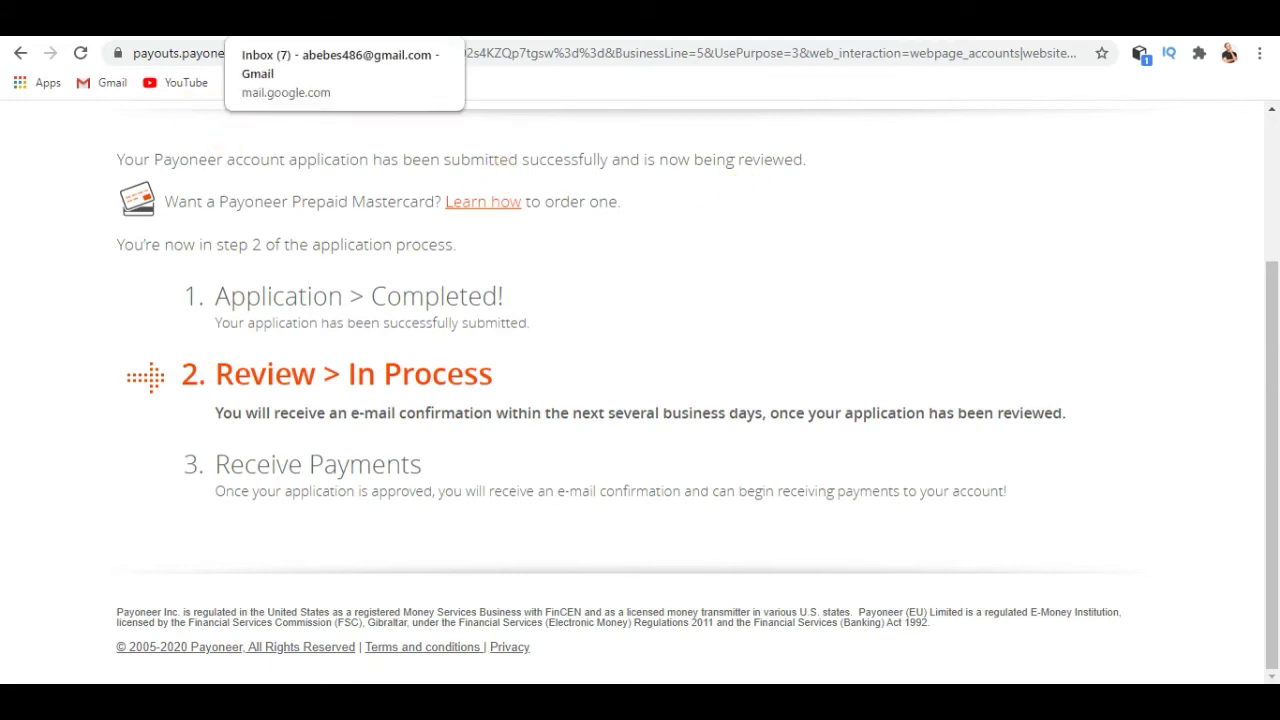
left_click(340, 20)
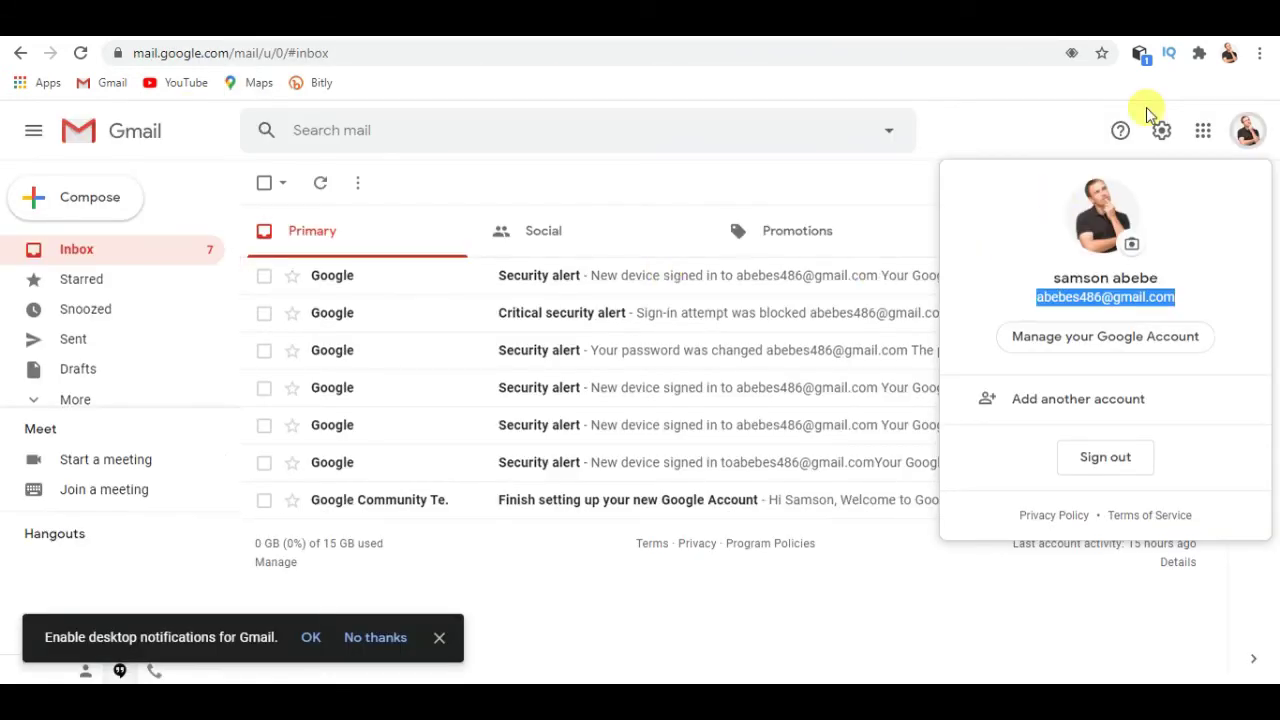
Step: Refresh Gmail, check the Payoneer emails, and follow the VERIFY MY EMAIL link
left_click(425, 197)
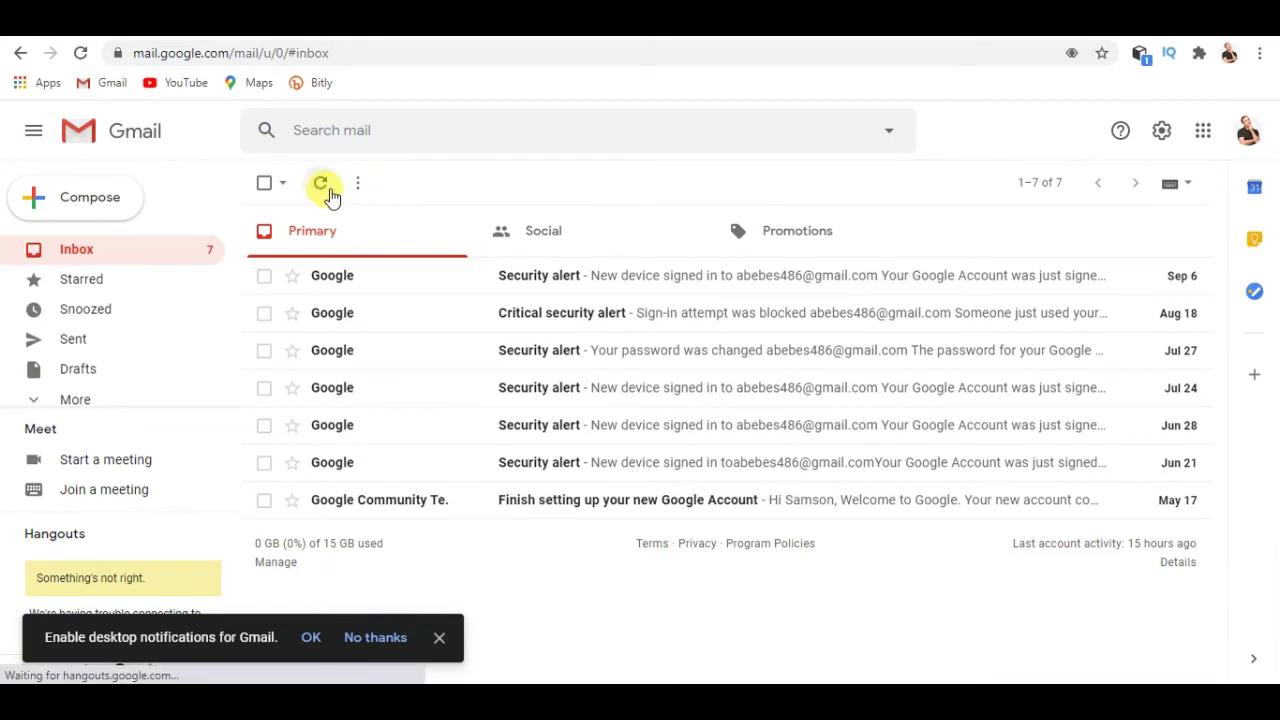
left_click(322, 185)
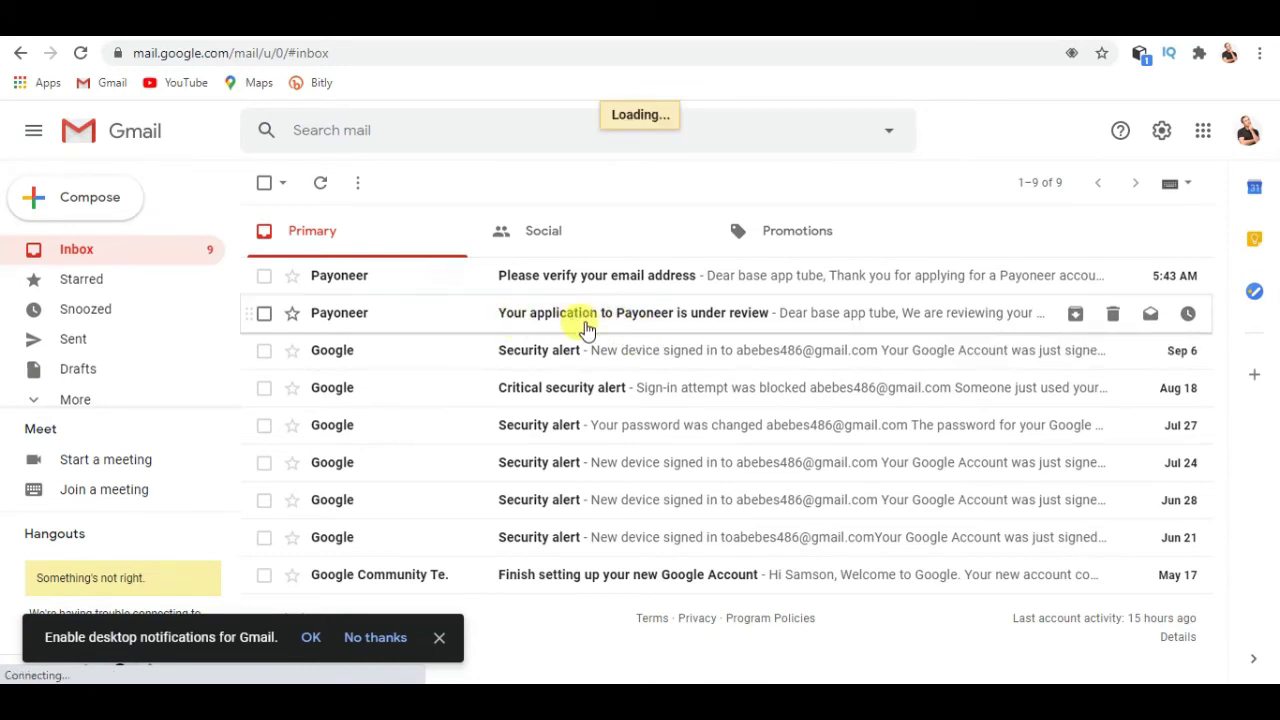
left_click(652, 322)
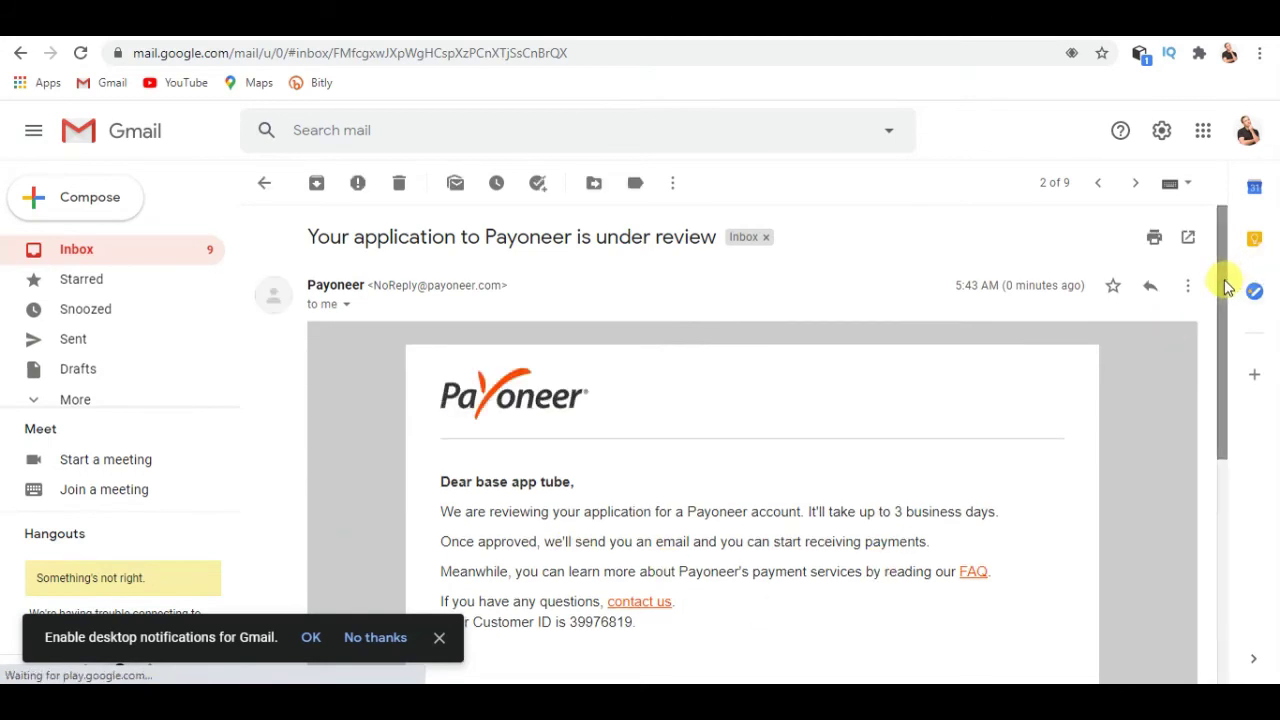
left_click(192, 252)
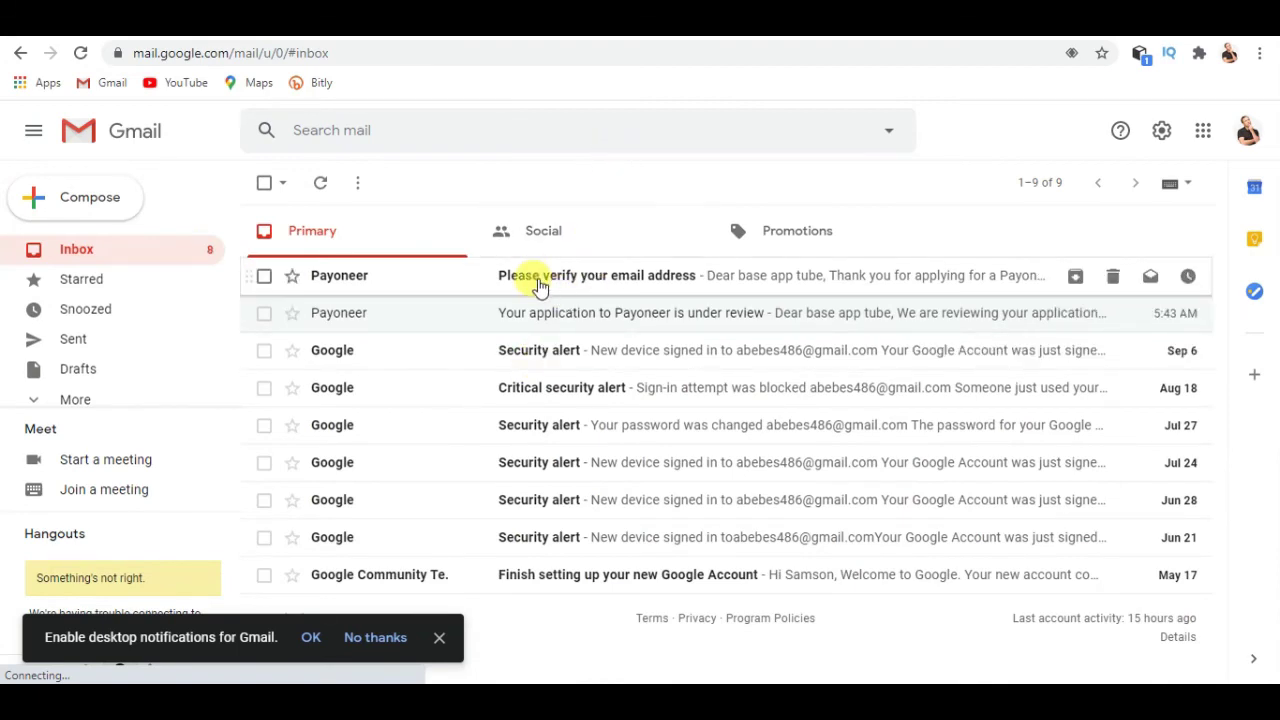
left_click(606, 283)
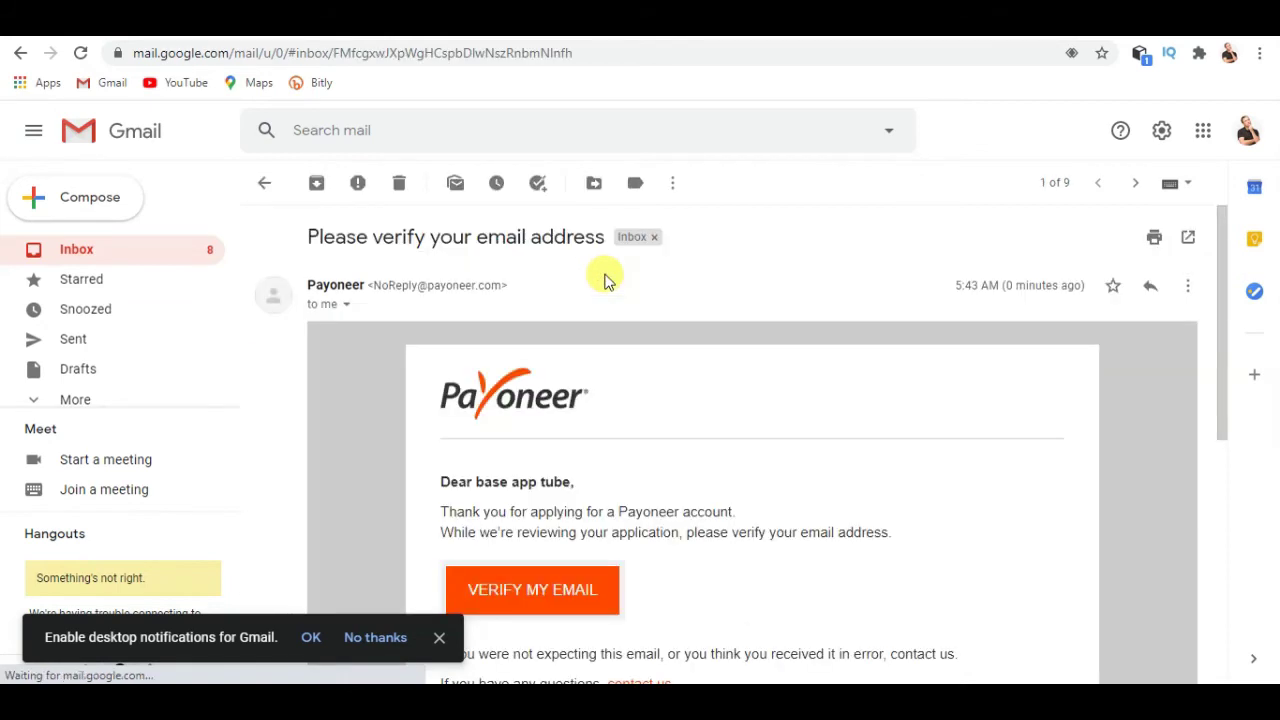
left_click(540, 590)
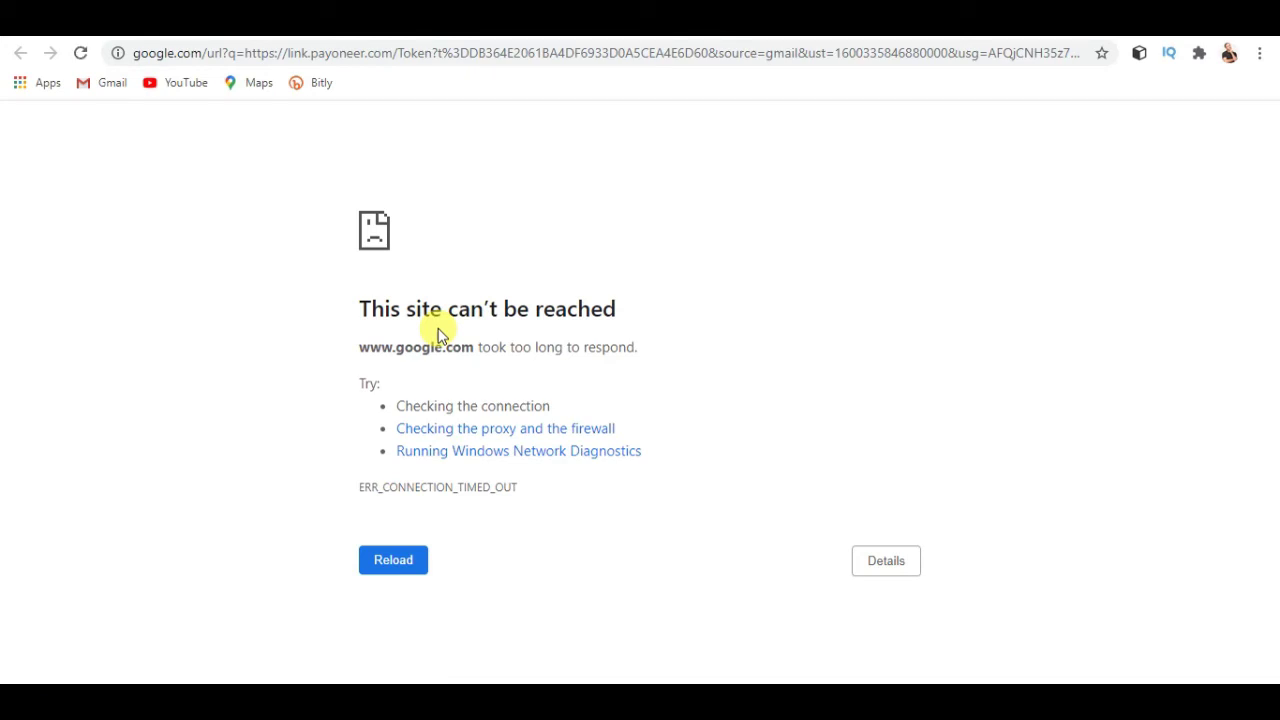
Step: Reload the verification page that failed with ERR_CONNECTION_TIMED_OUT
left_click(80, 55)
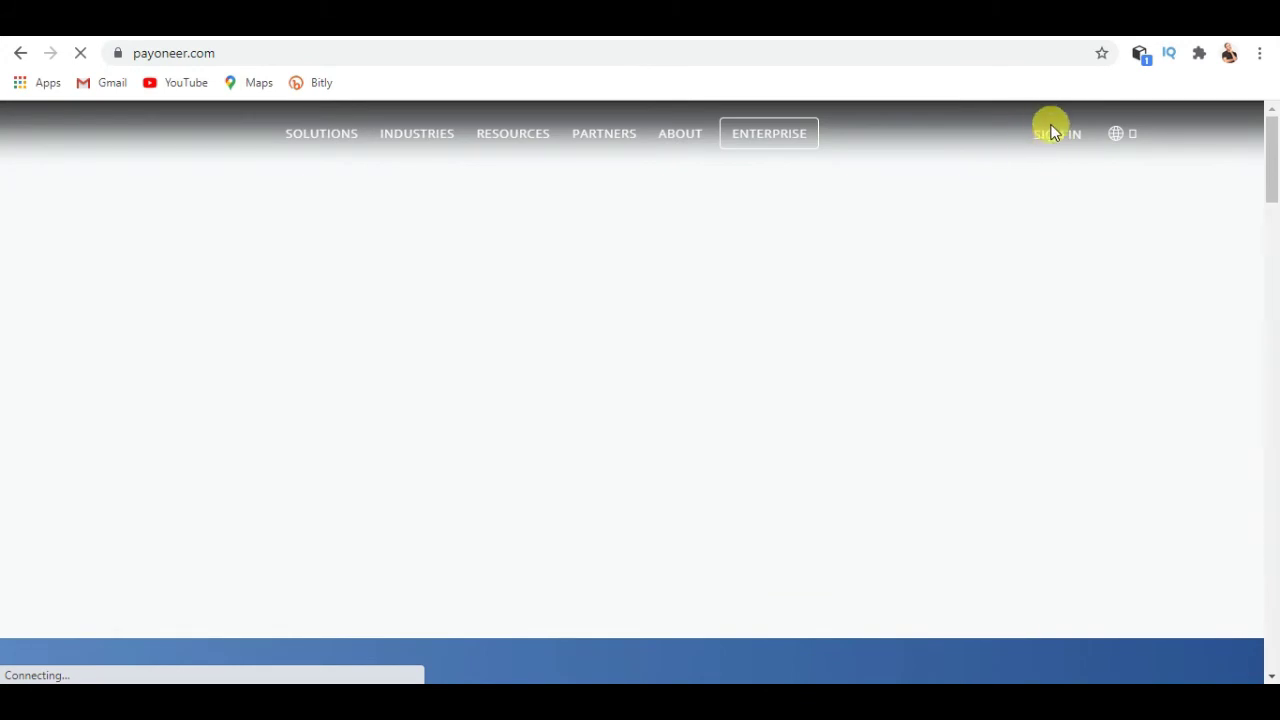
Step: Head to Payoneer sign-in from the verified page, then switch to the Sign Up tab
left_click(1055, 140)
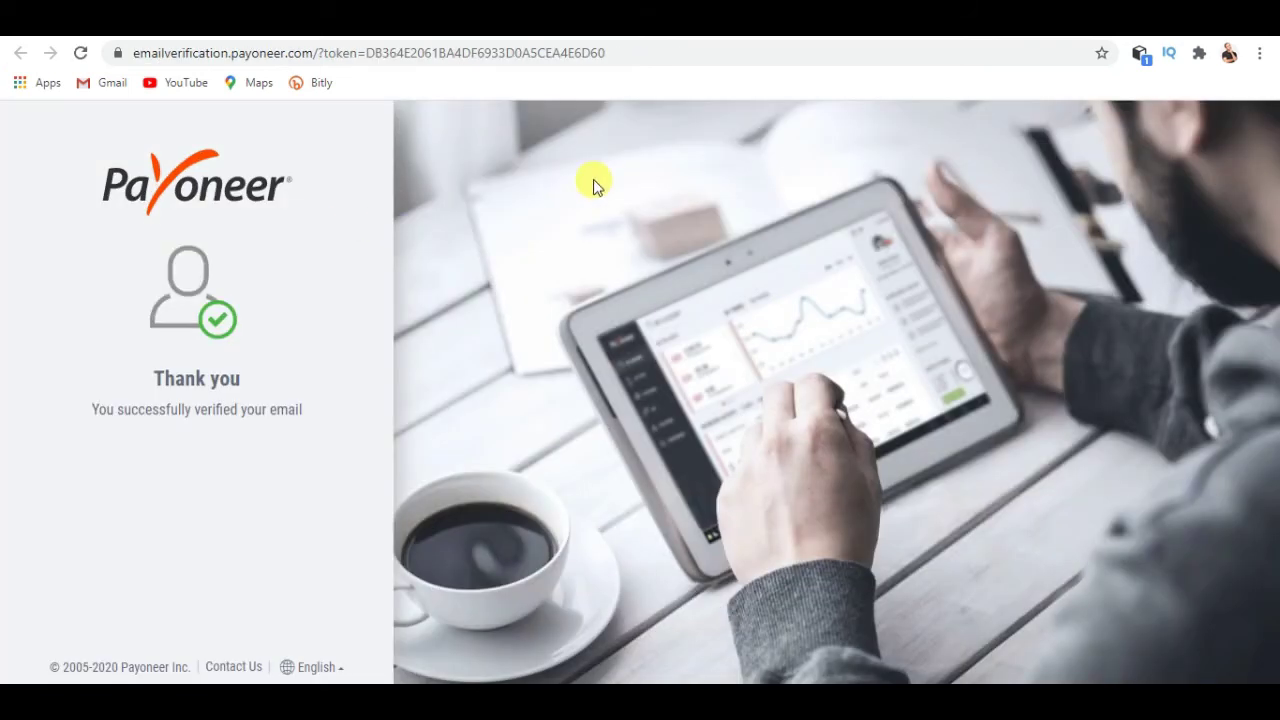
left_click(583, 38)
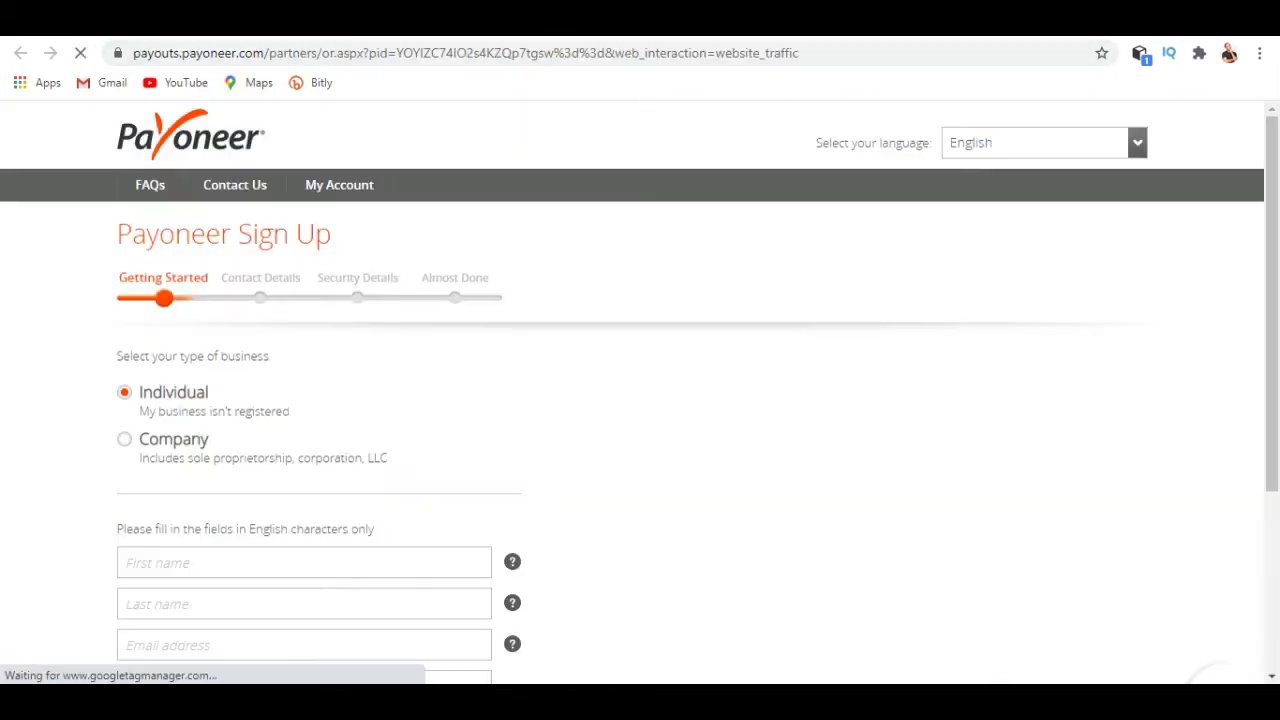
Step: Go to payoneer.com and open its login page
left_click(221, 60)
type("pay")
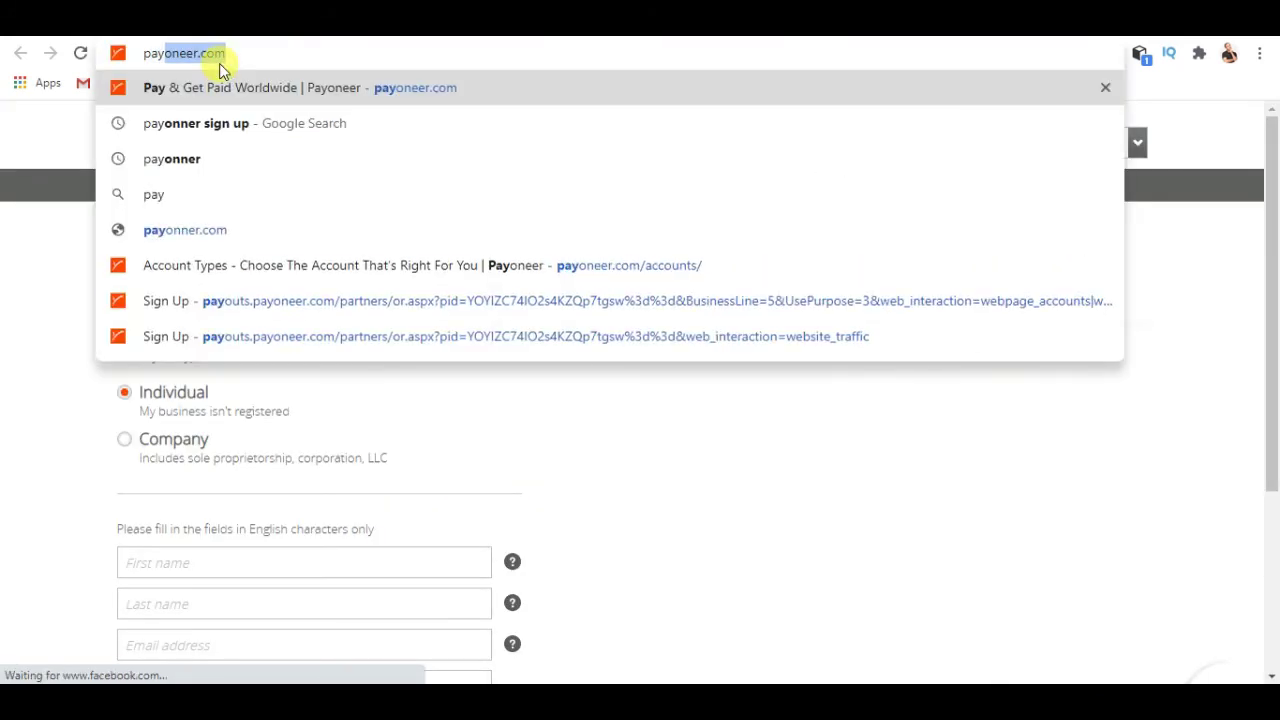
key("Return")
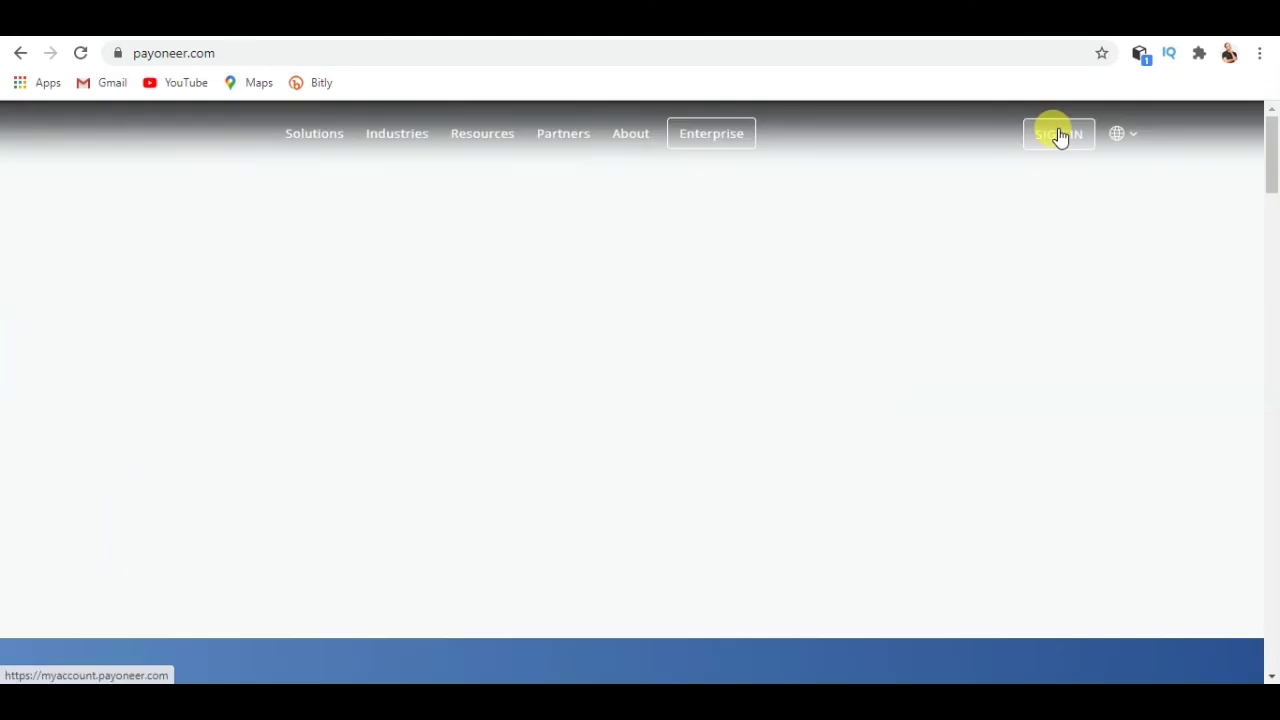
left_click(1060, 137)
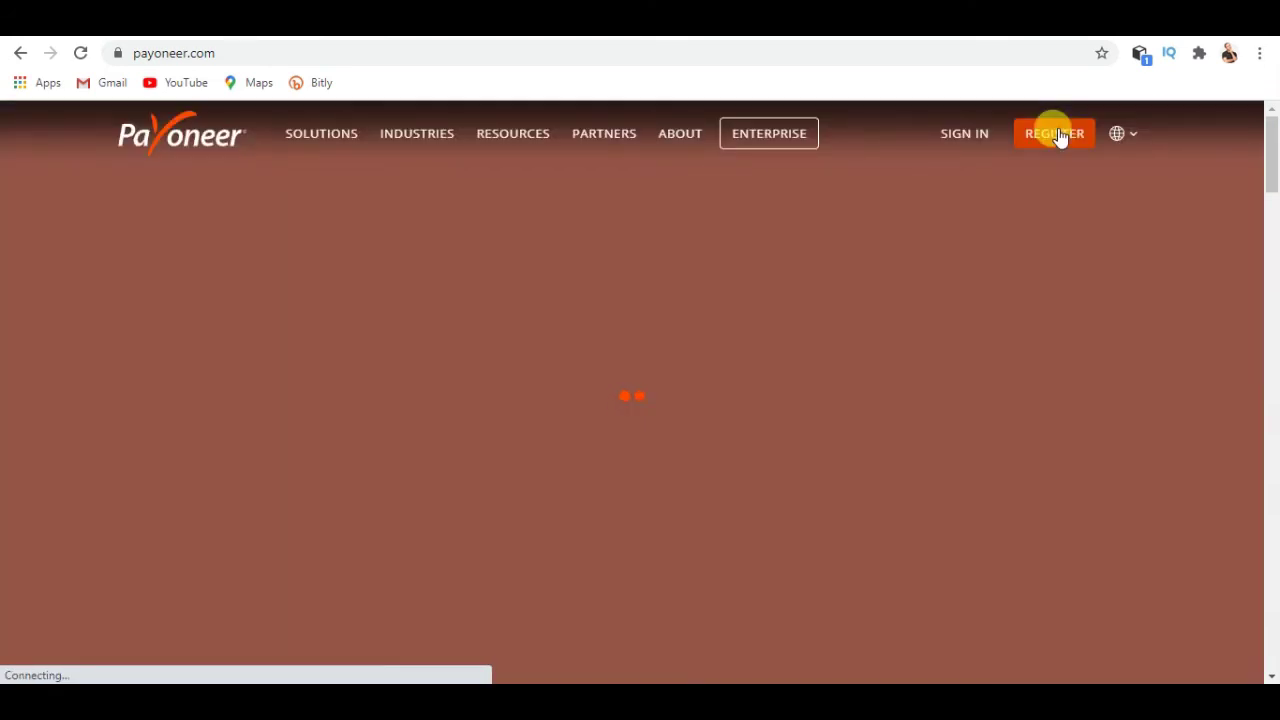
left_click(968, 137)
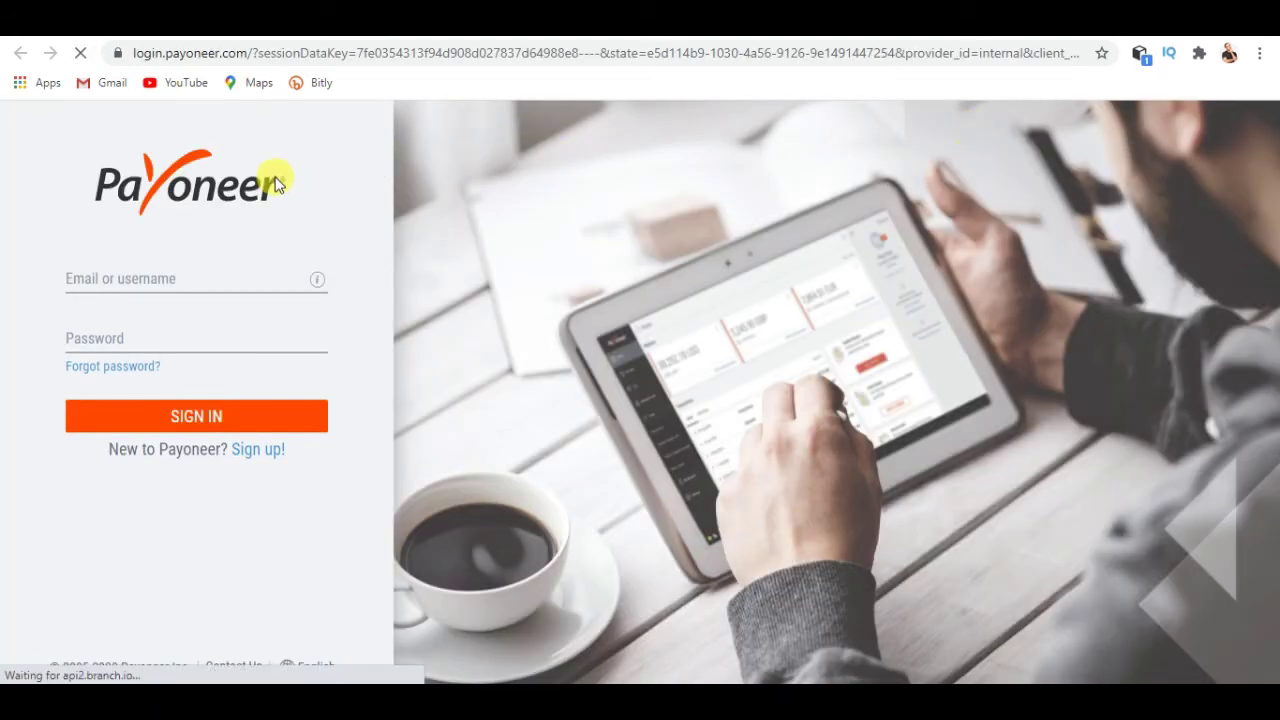
Step: Sign in with the email copied from the Google account and the account password
left_click(126, 277)
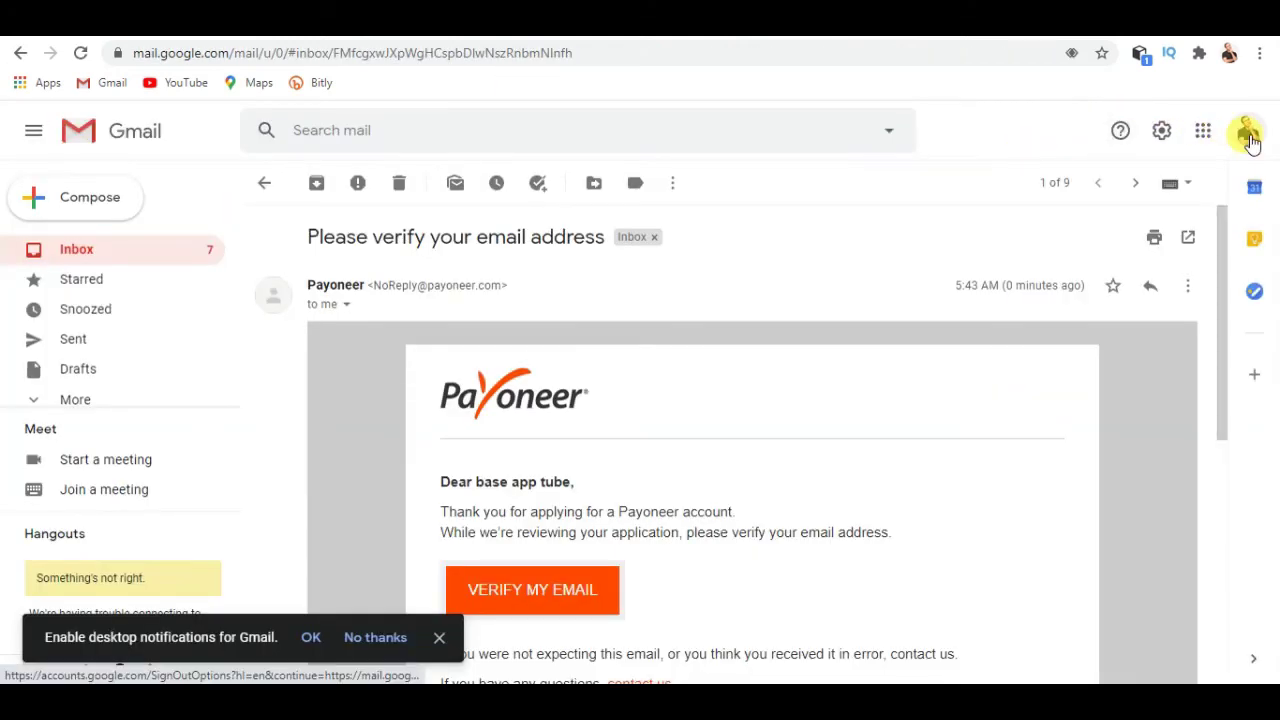
left_click(1248, 134)
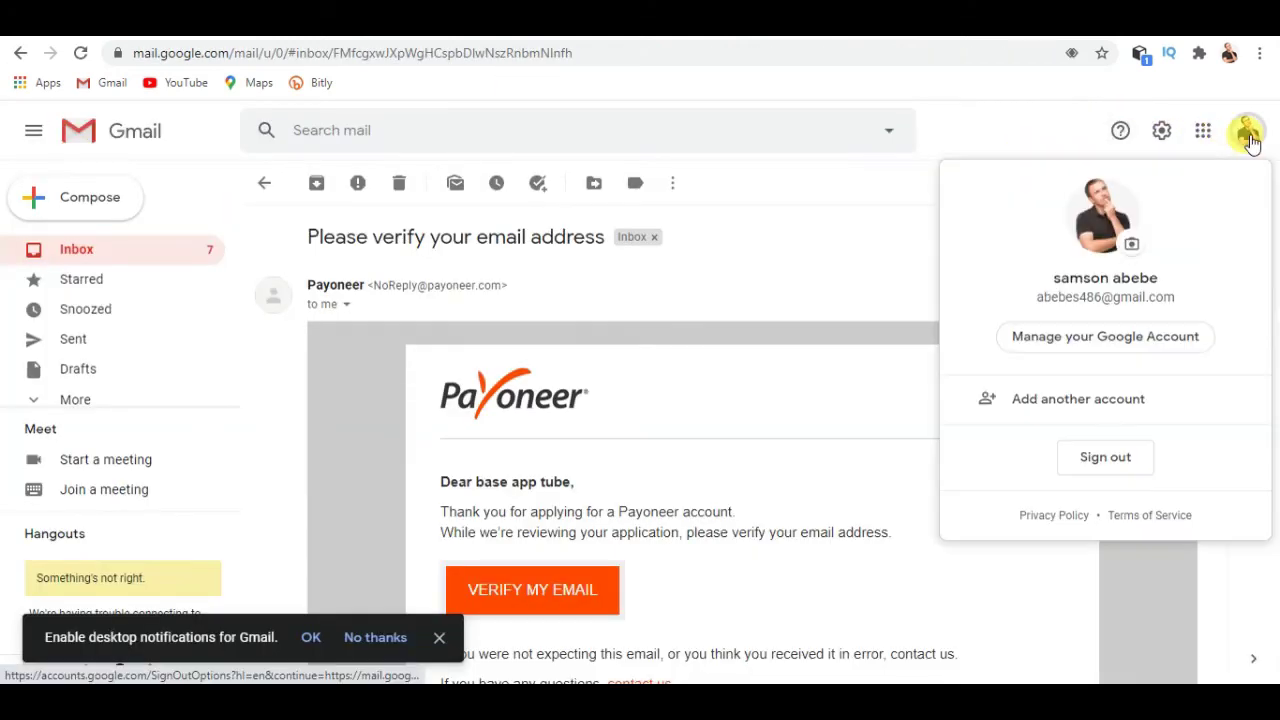
left_click_drag(1180, 300, 1030, 300)
right_click(1035, 303)
left_click(1034, 311)
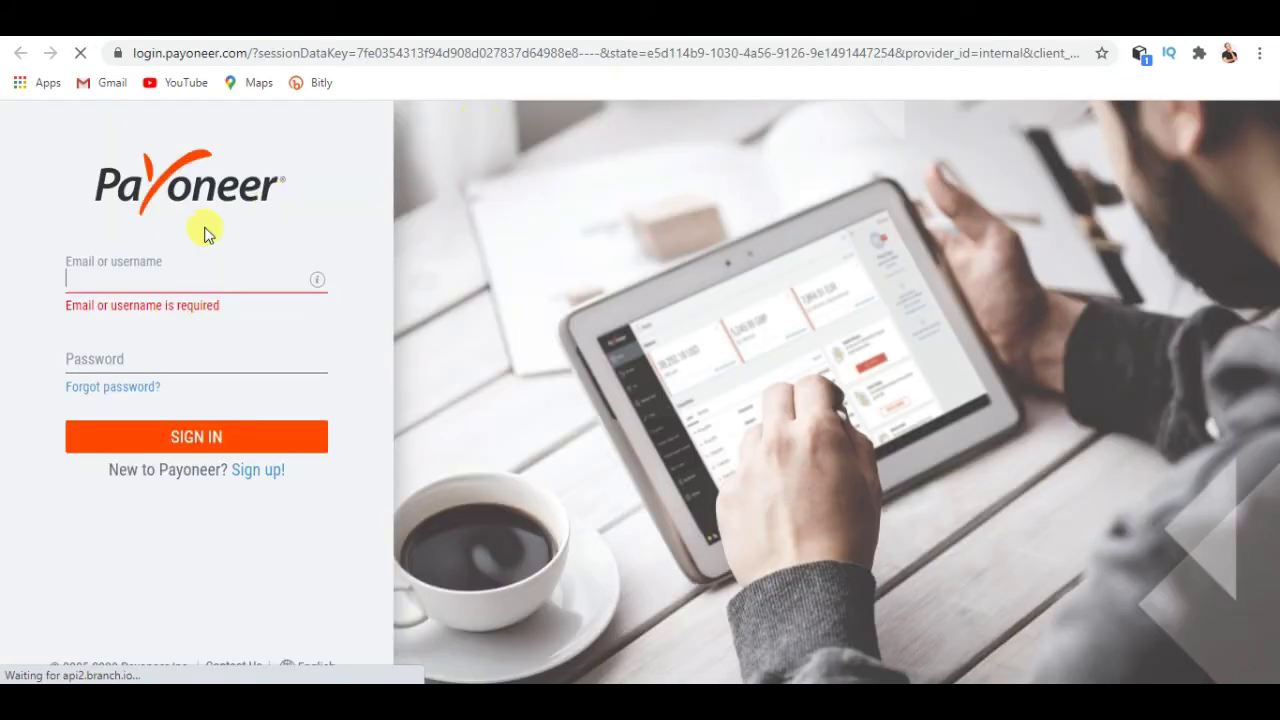
left_click(145, 272)
key("ctrl+v")
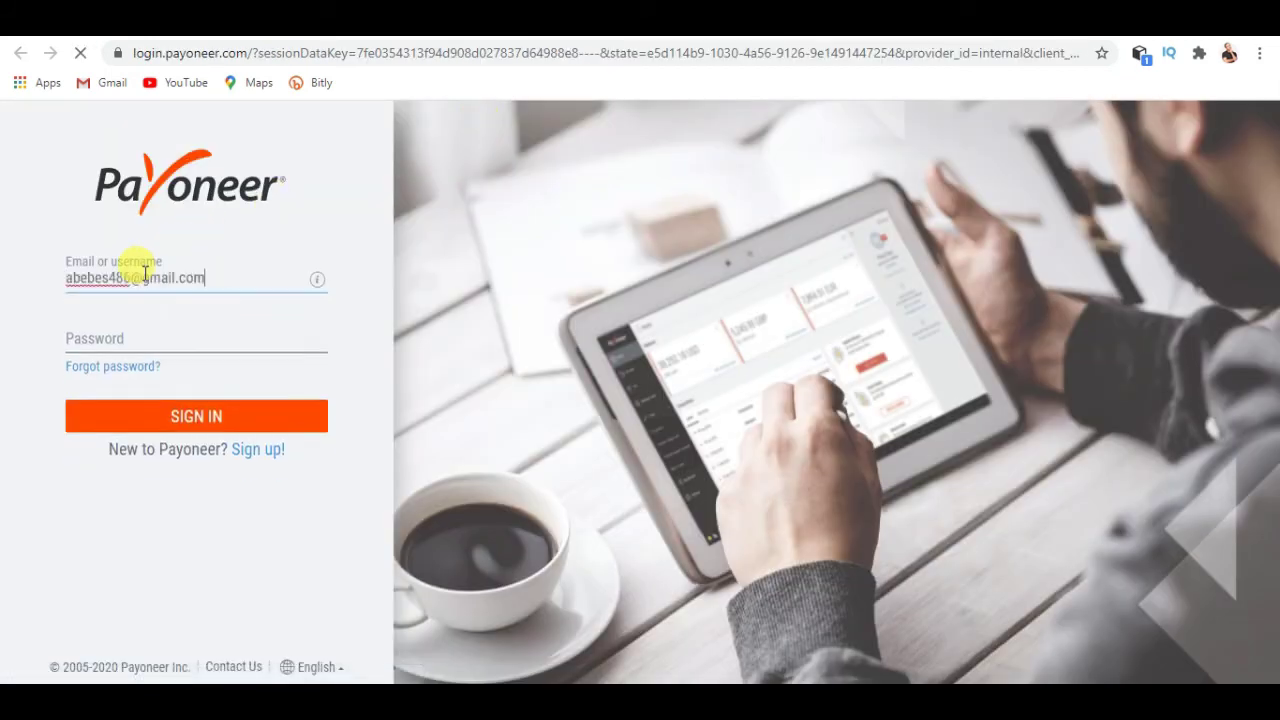
left_click(139, 338)
type("•")
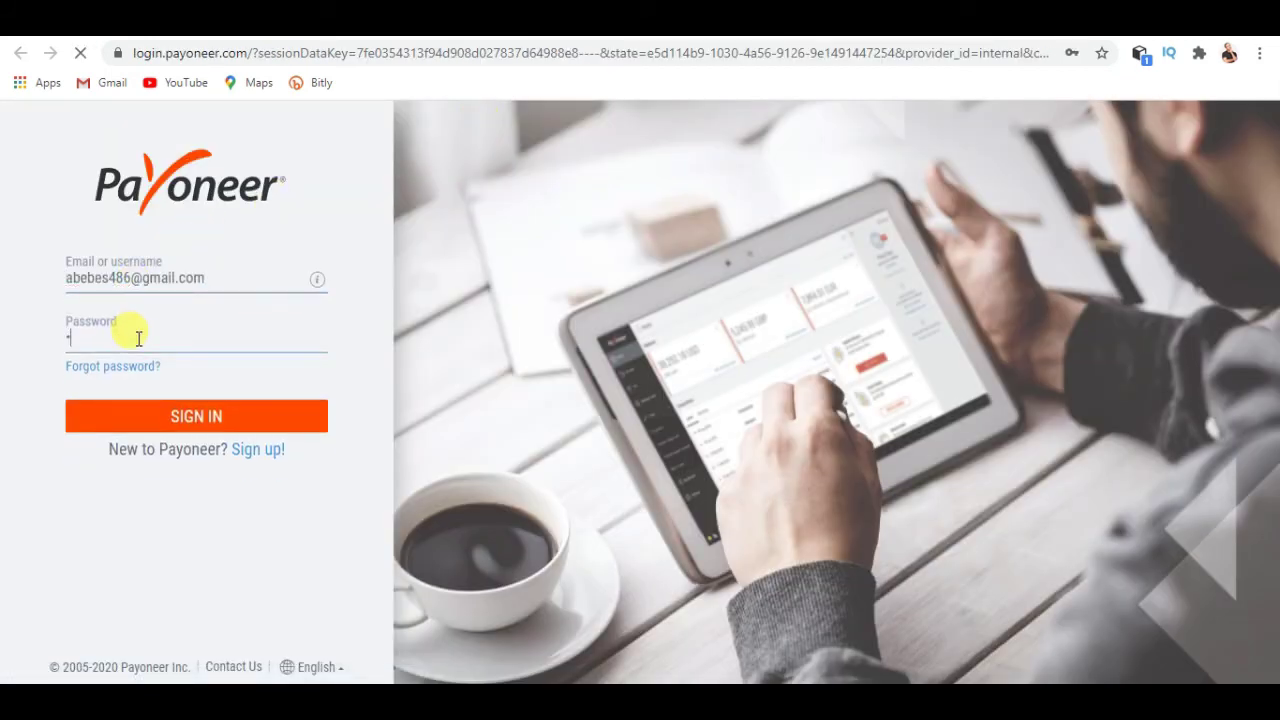
type("••••••••••")
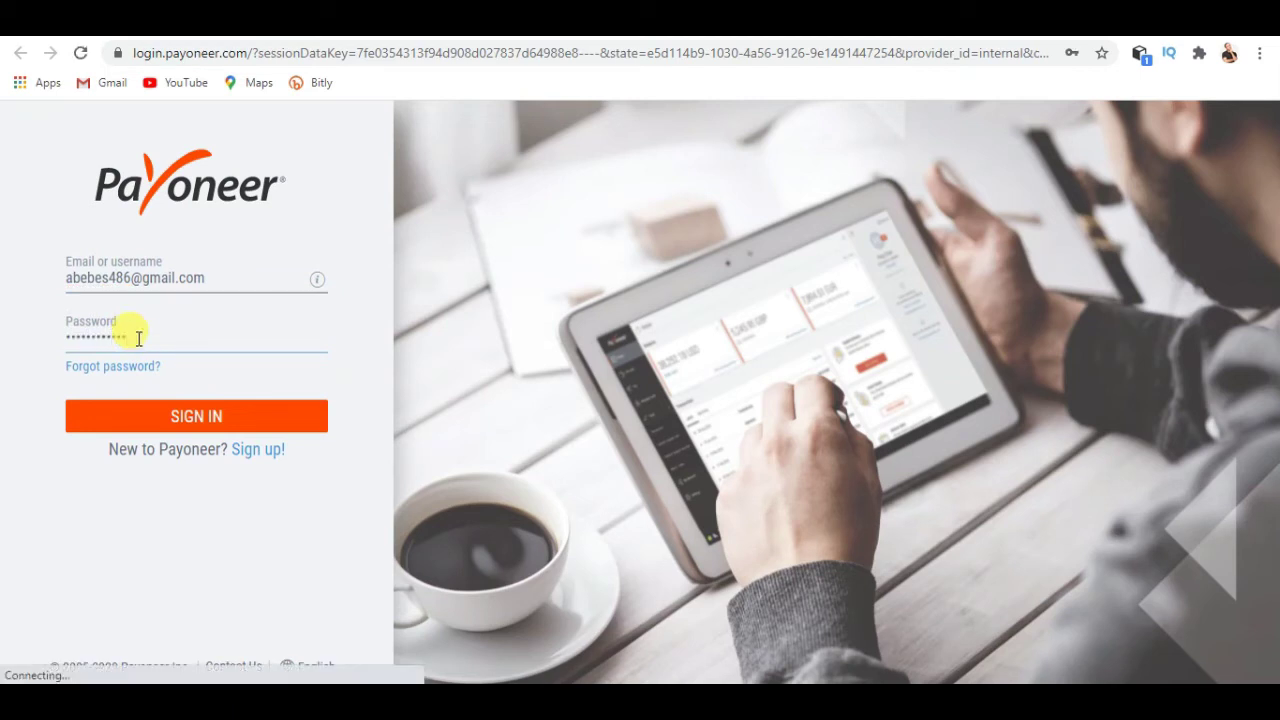
left_click(180, 421)
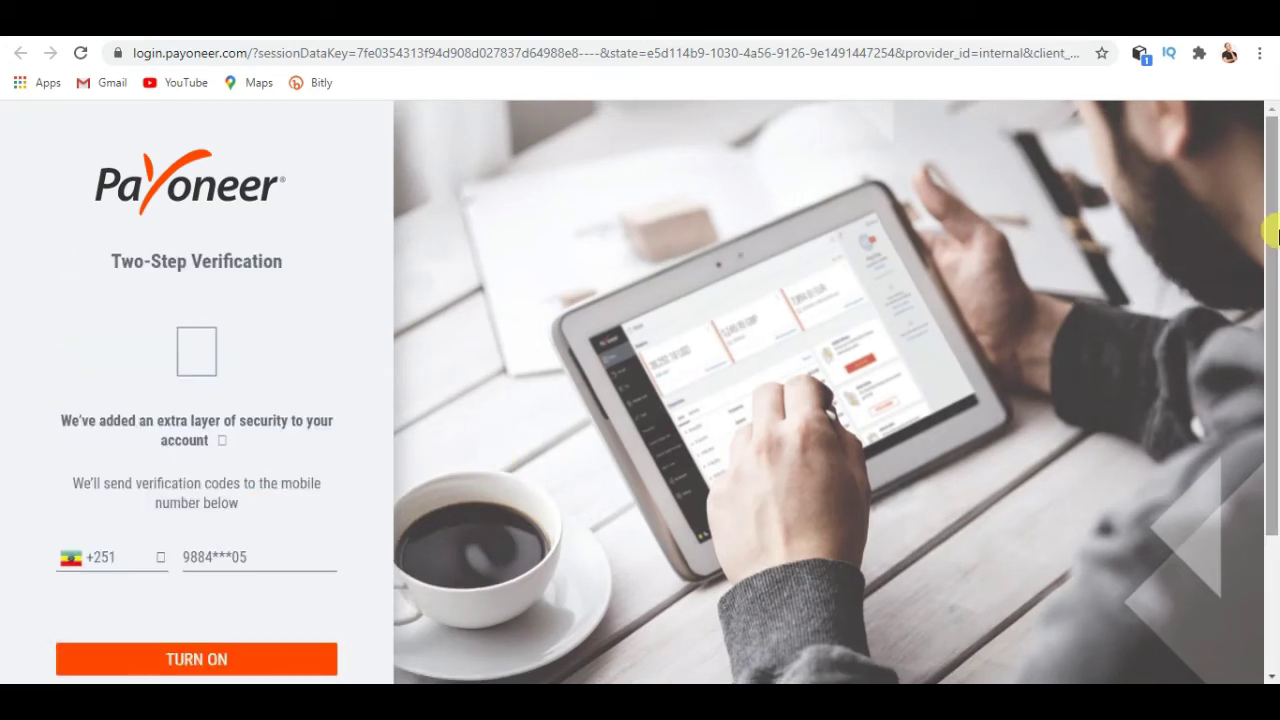
Step: Scroll down the Two-Step Verification page and choose 'Not now' to skip setup
scroll(1275, 333, "down", 1)
scroll(1275, 333, "down", 2)
left_click(200, 516)
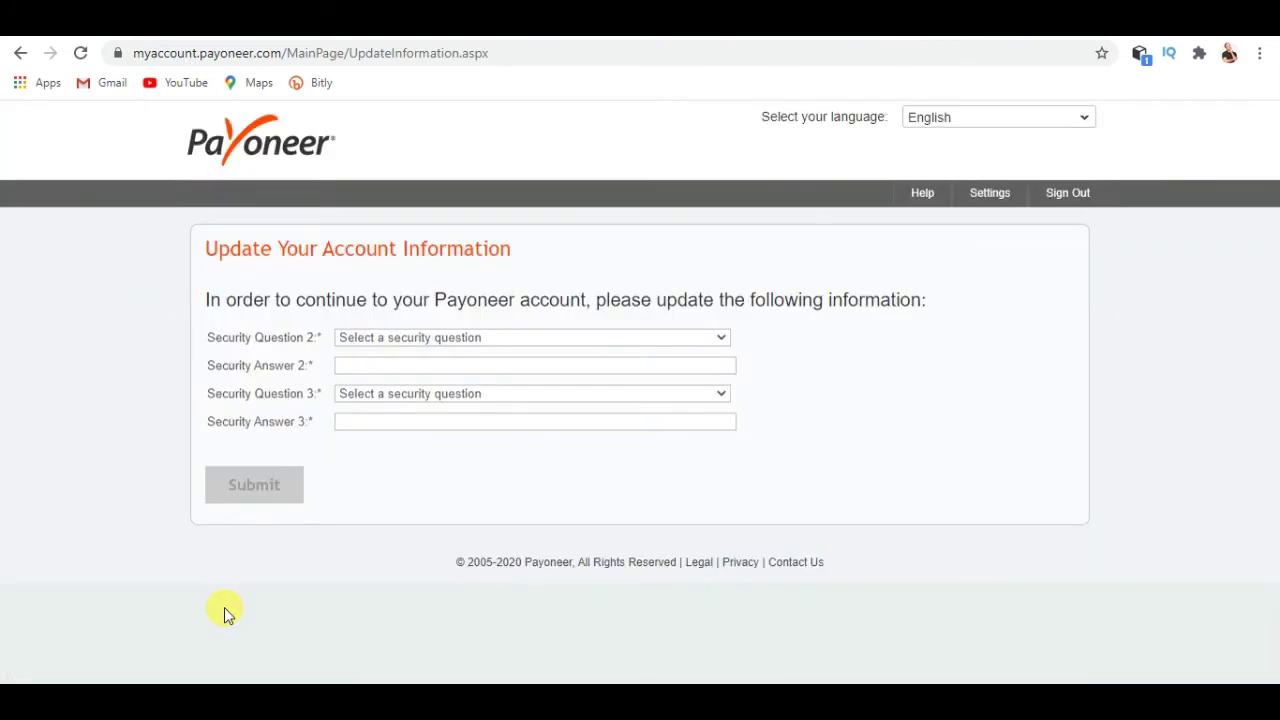
Step: Set question 2 to grandmother's first name and 3 to first-grade teacher's last name, enter the answer, and submit
left_click(376, 342)
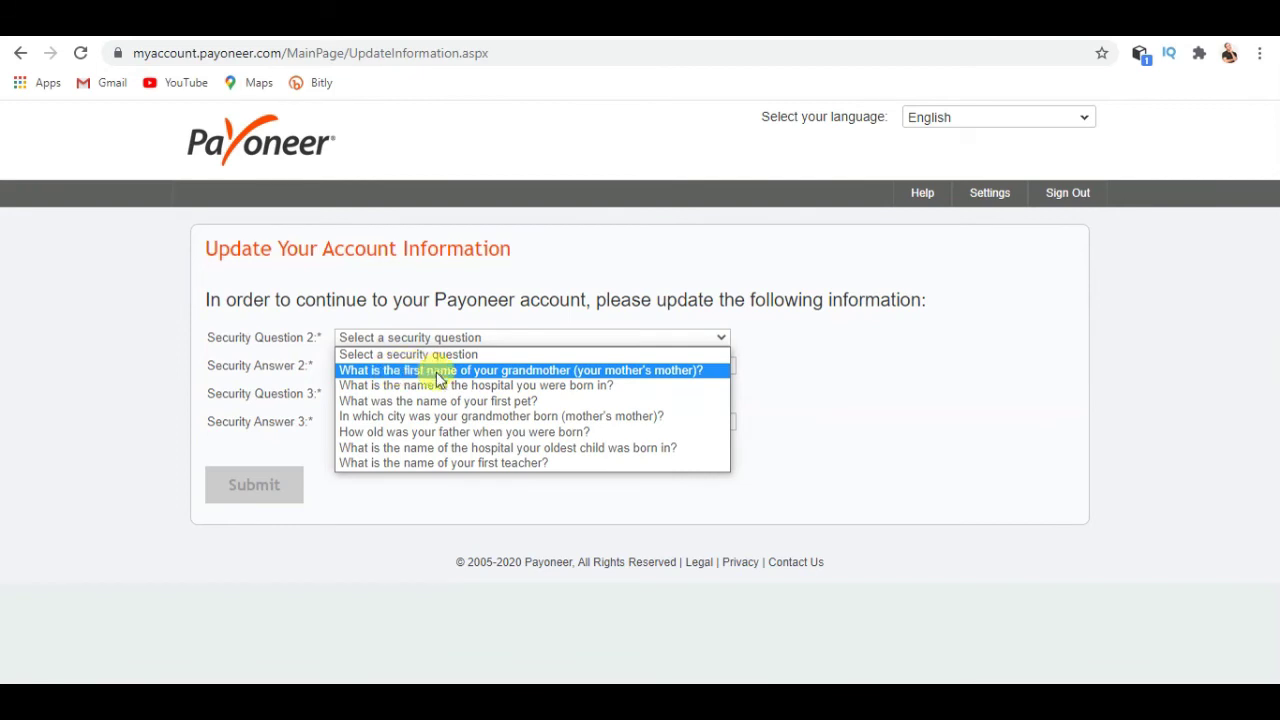
left_click(525, 371)
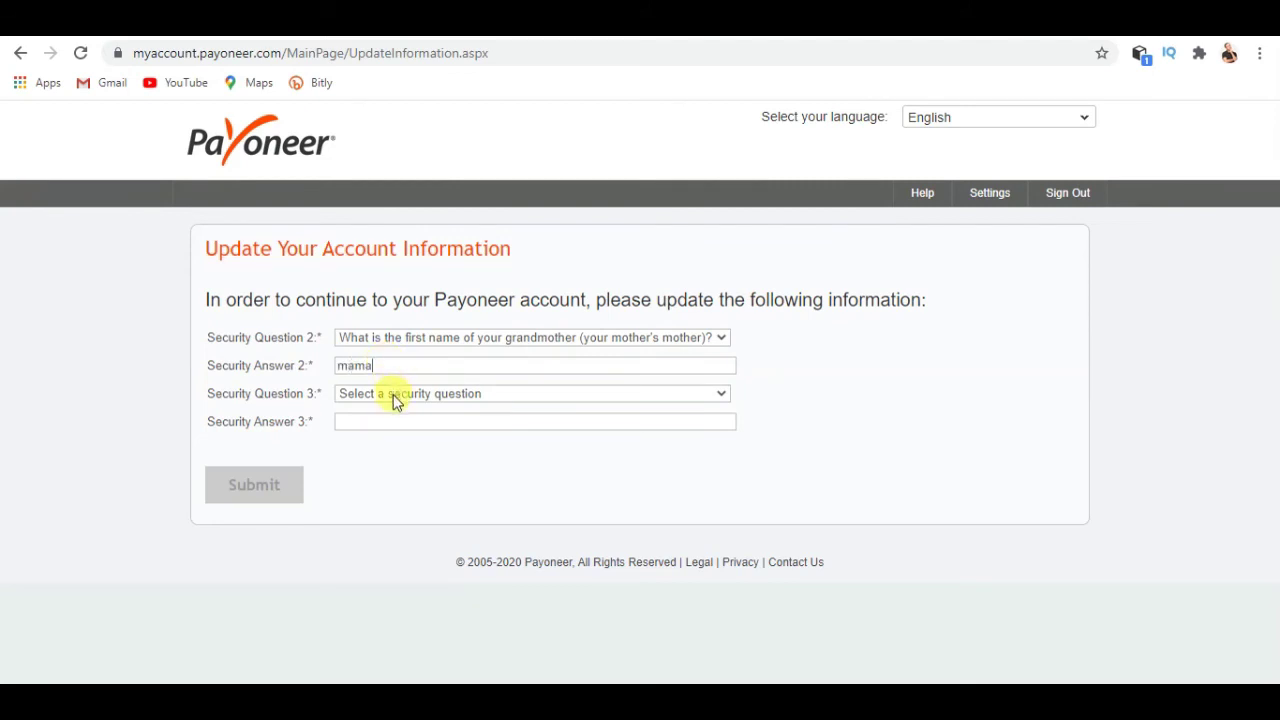
left_click(393, 394)
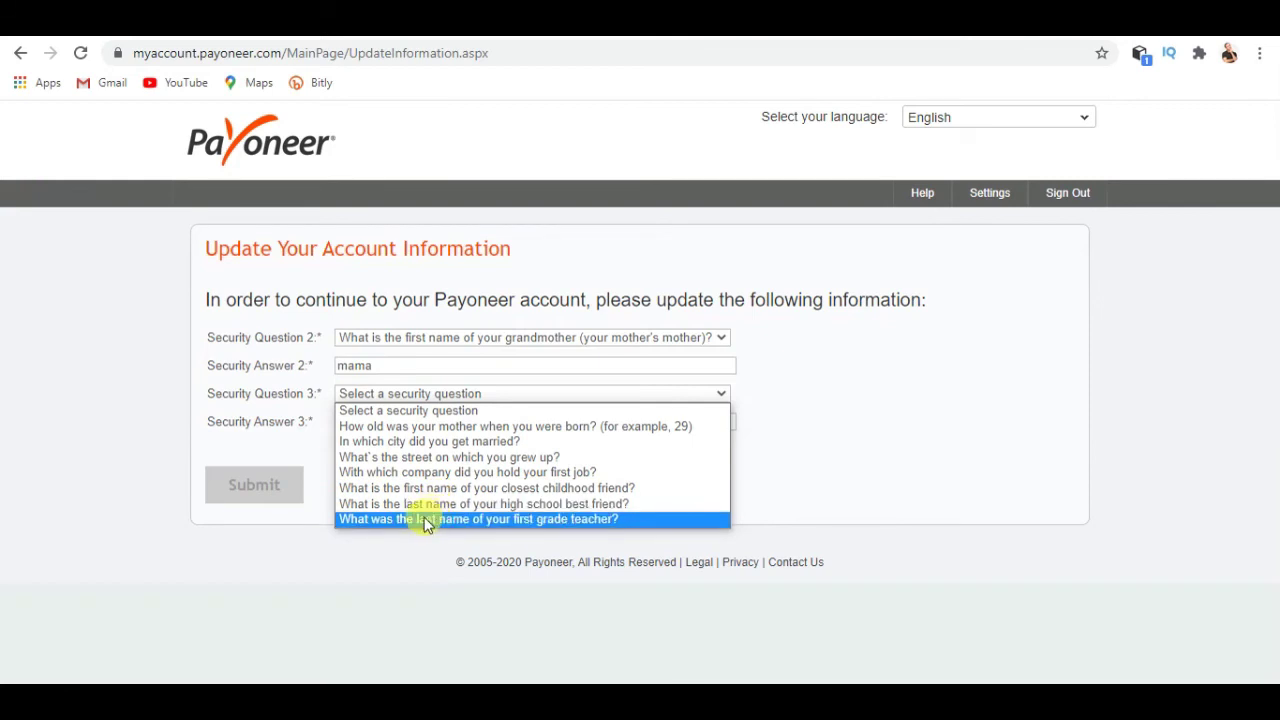
left_click(419, 519)
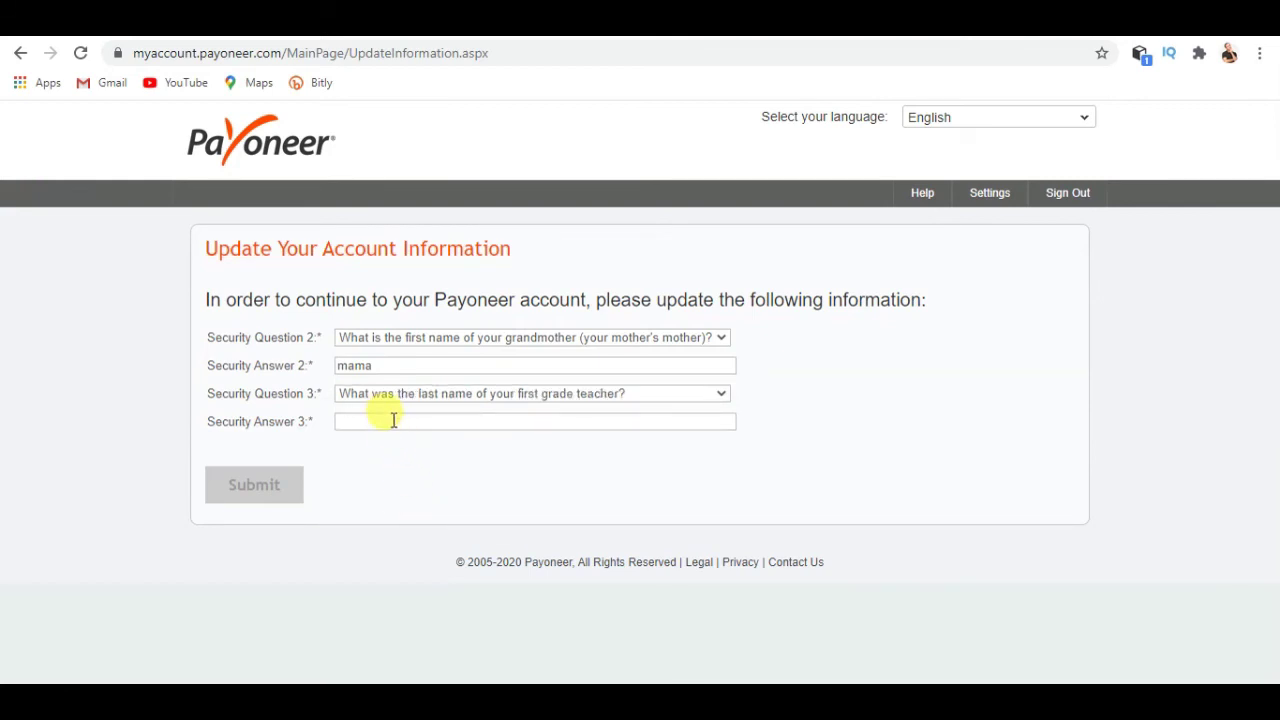
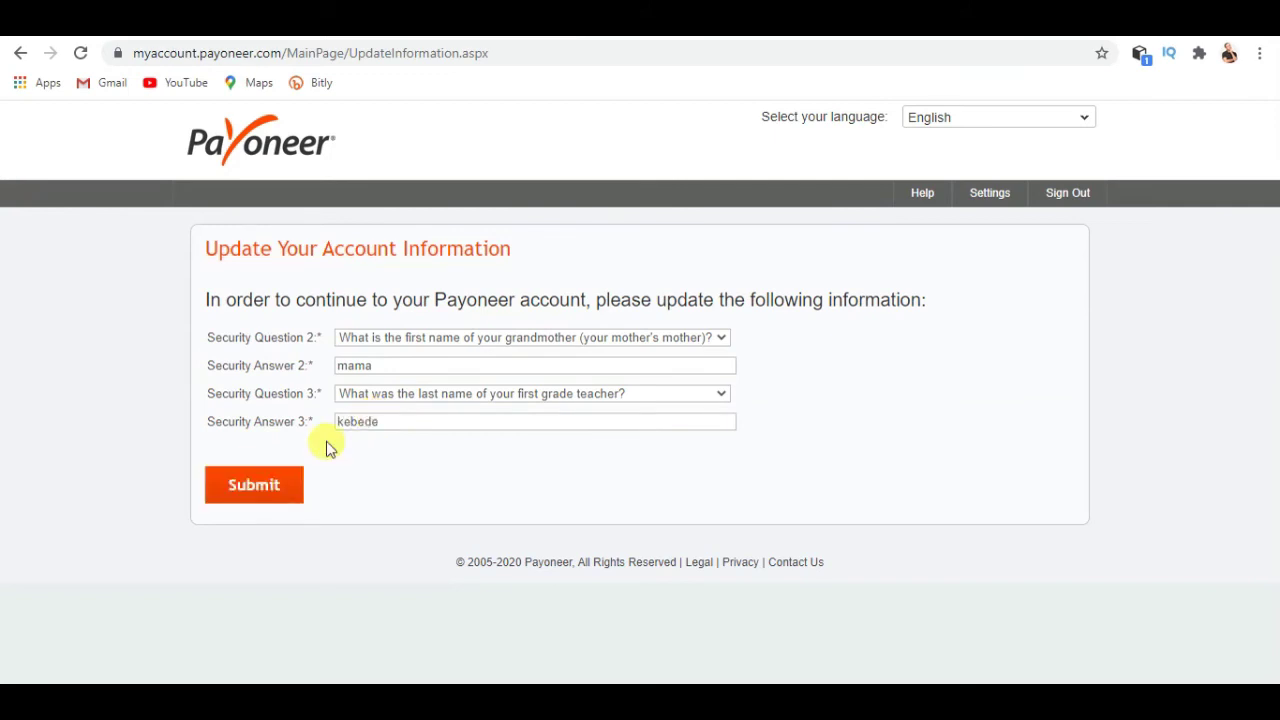
left_click(240, 487)
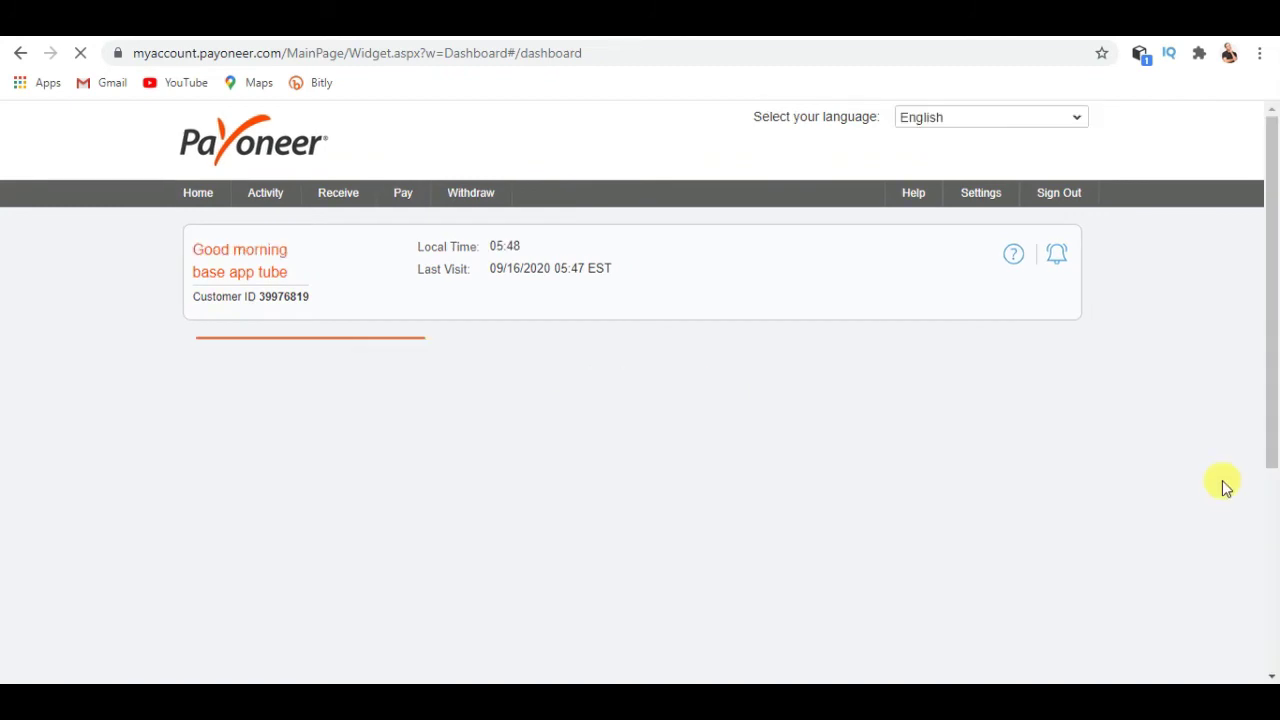
Step: Scroll through the dashboard showing 0.00 USD, EUR and GBP balances, then back to the top
left_click_drag(1271, 254, 1275, 283)
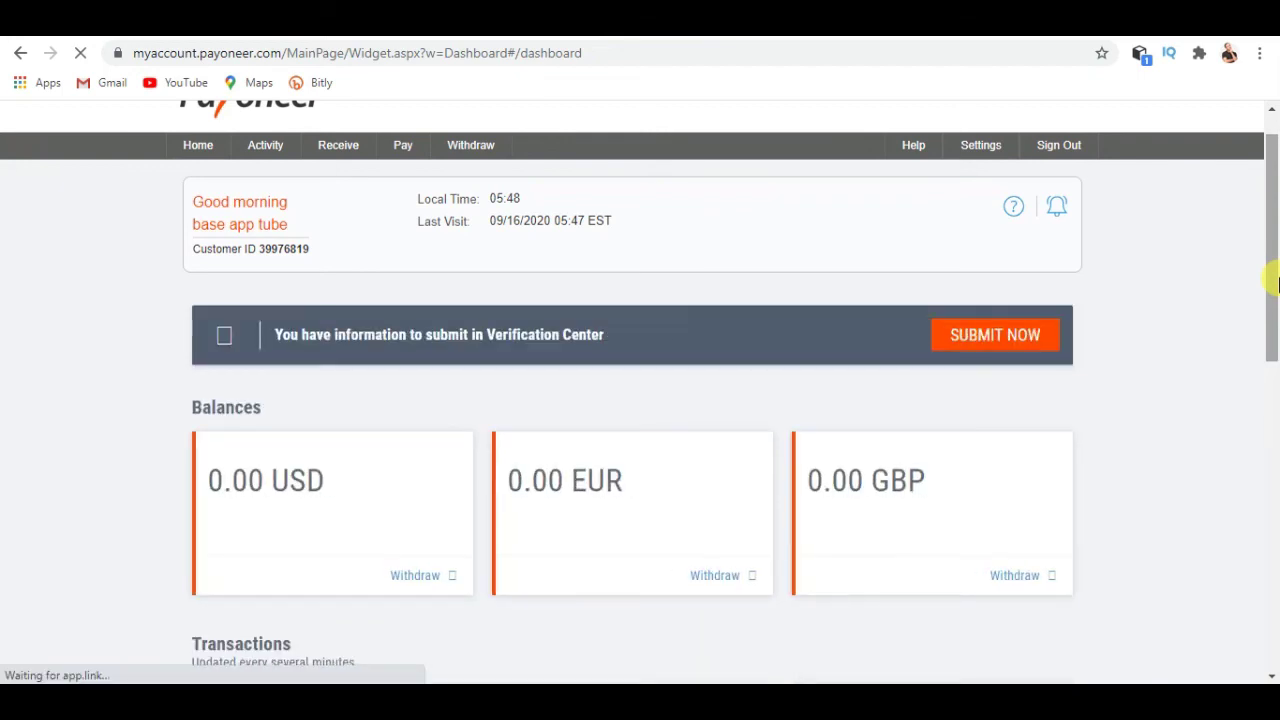
scroll(1271, 286, "down", 1)
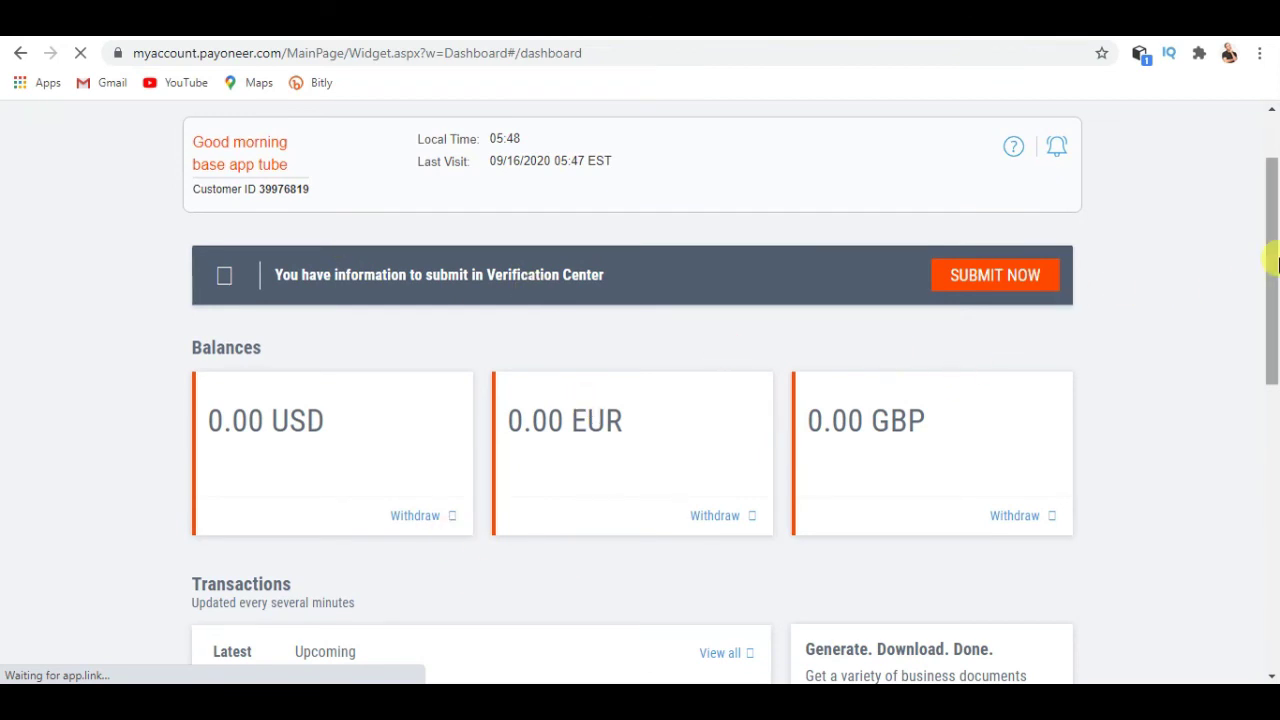
left_click_drag(1274, 257, 1272, 386)
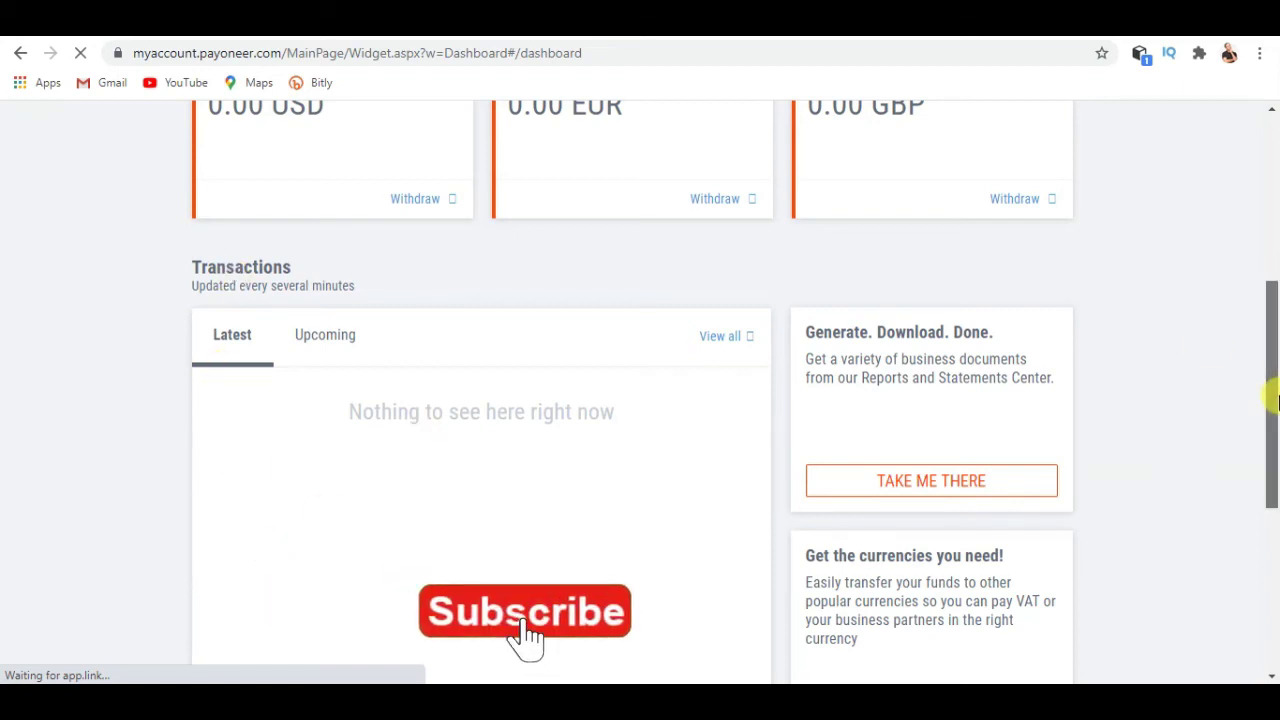
scroll(1274, 370, "down", 2)
left_click_drag(1274, 357, 1271, 200)
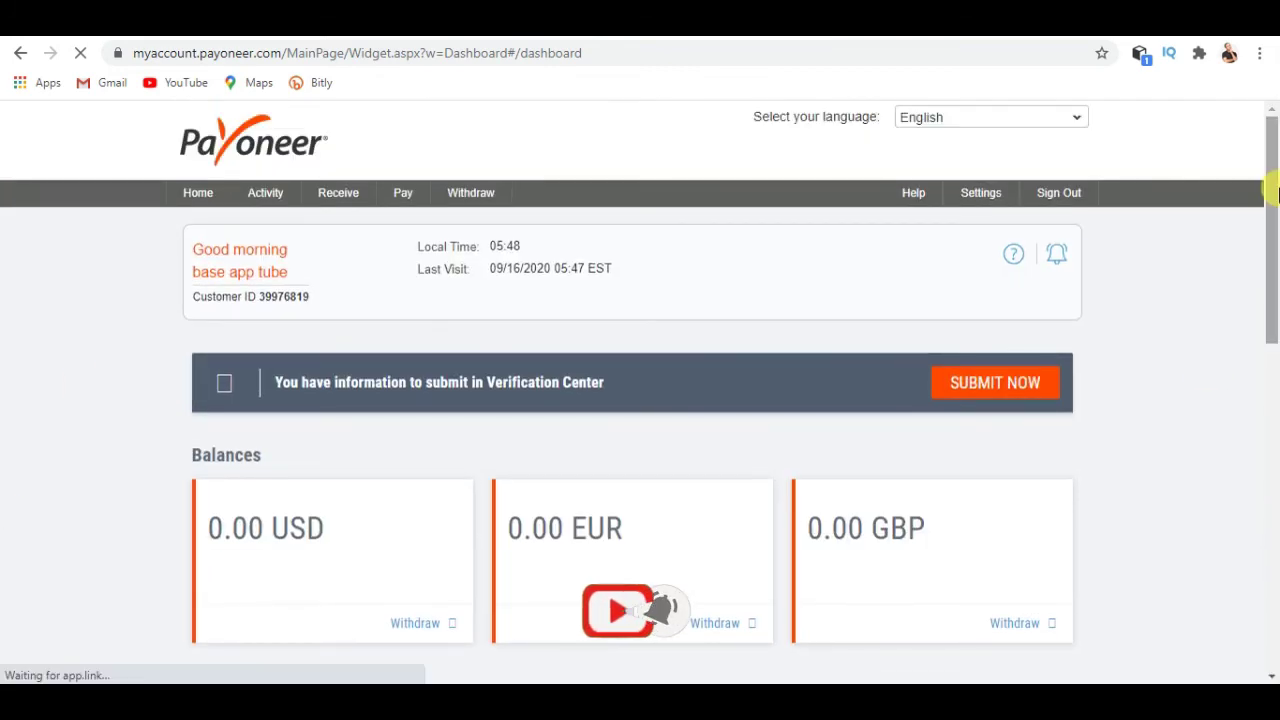
Step: From the SUBMIT NOW banner, expand Verify bank account and Account verification, then open Government-issued photo ID
left_click(1010, 393)
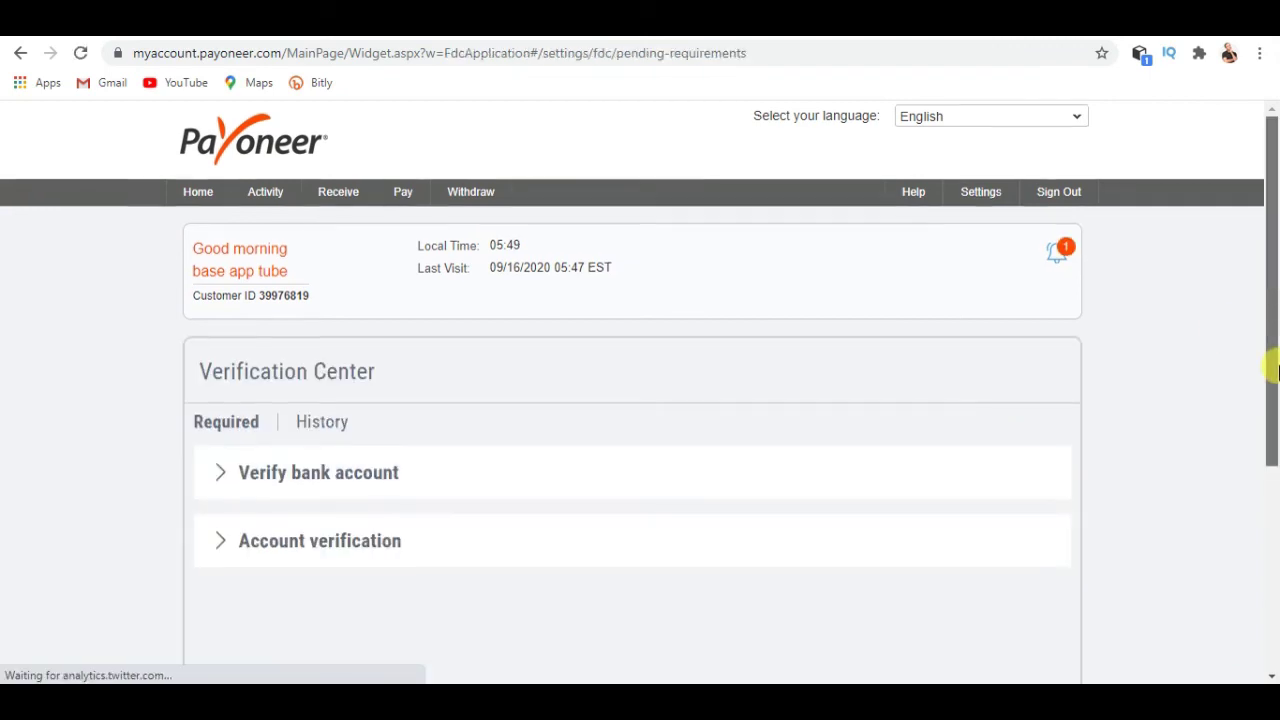
left_click_drag(1275, 372, 1275, 430)
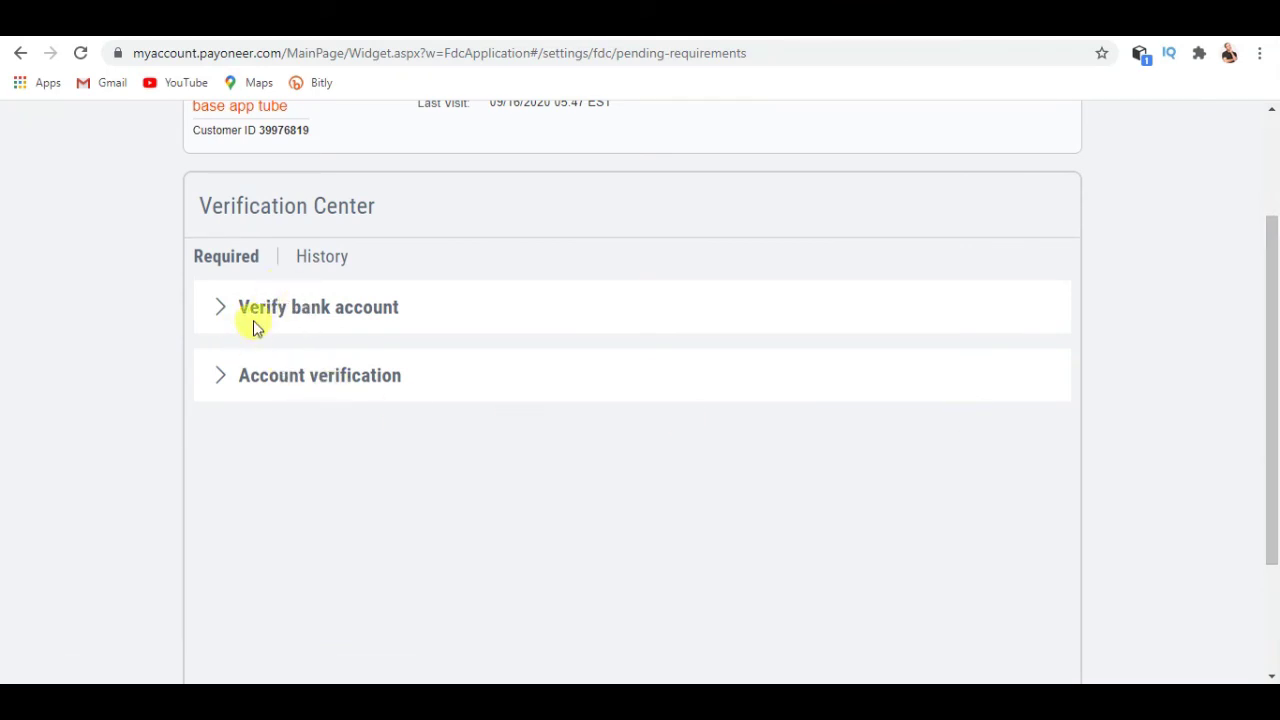
left_click(315, 317)
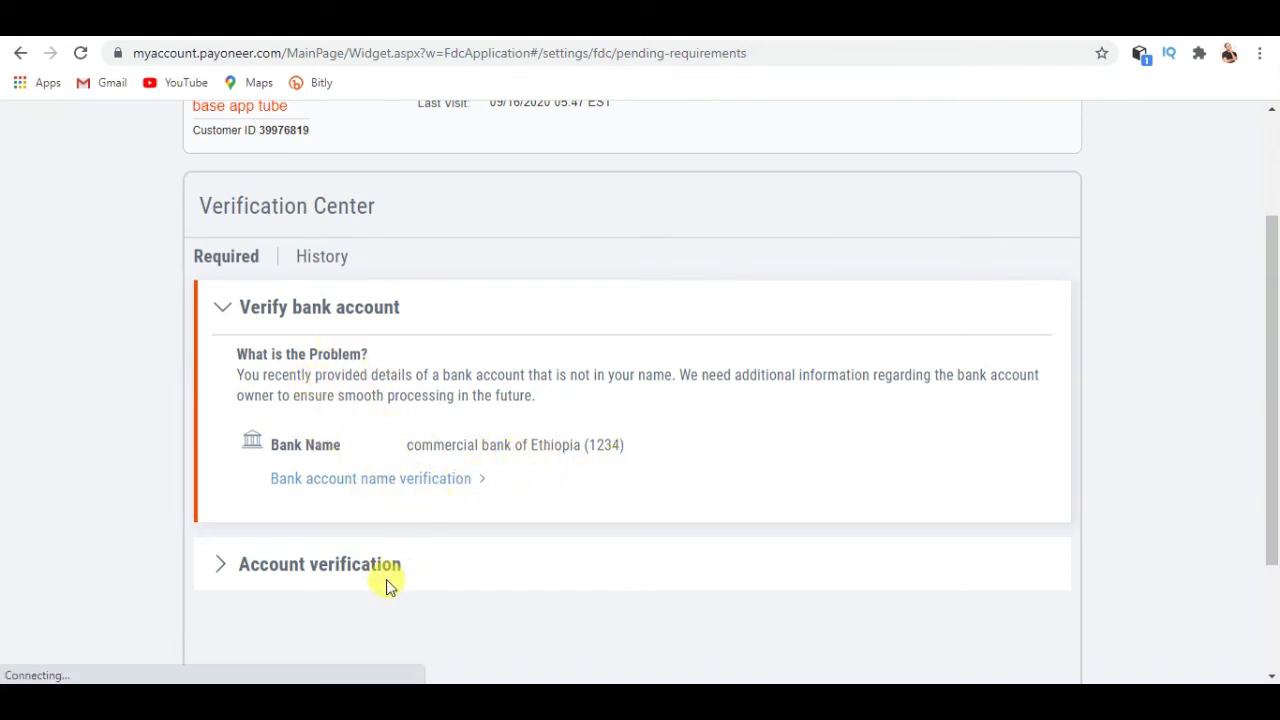
left_click(317, 566)
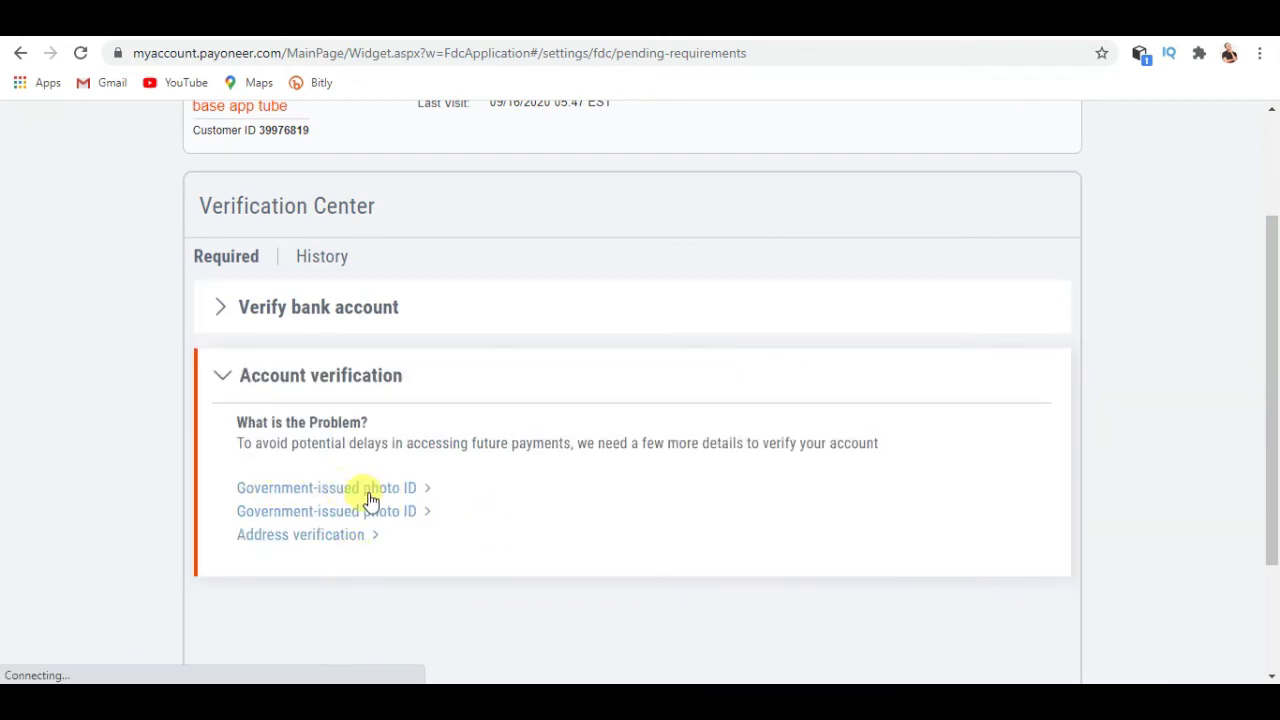
left_click(305, 492)
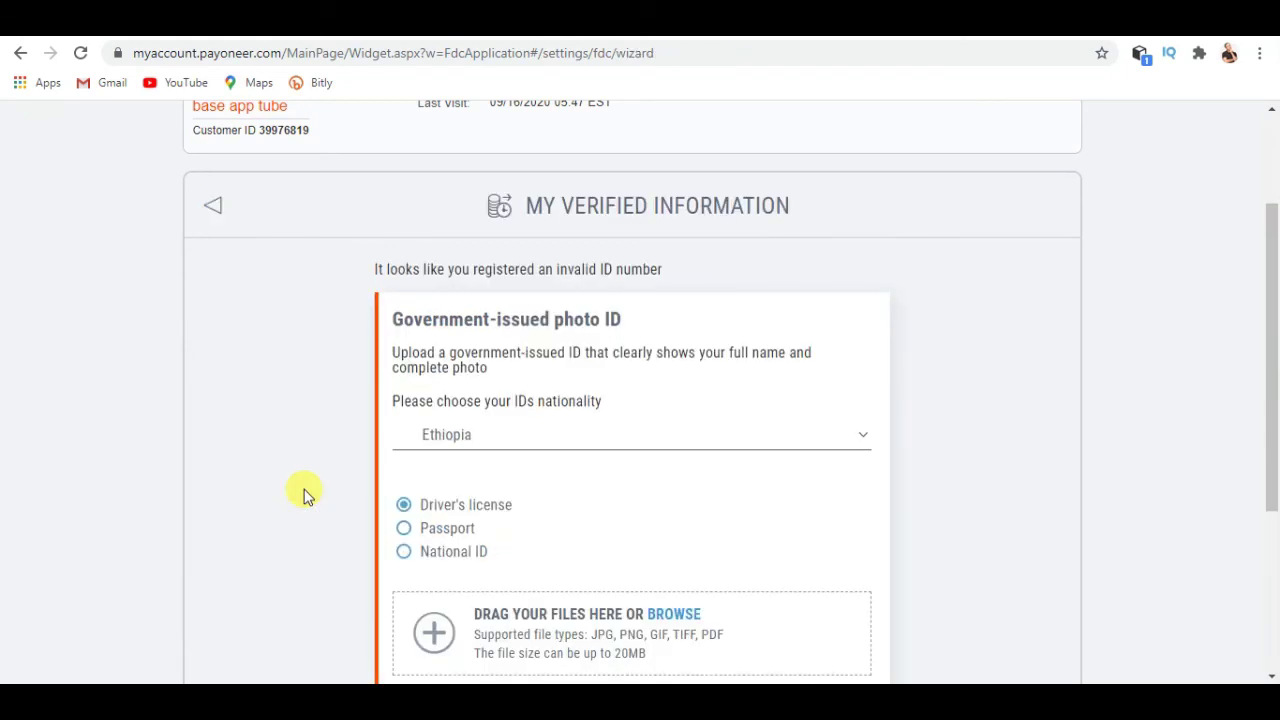
Step: Scroll down the Government-issued photo ID form to the upload box
left_click_drag(1269, 357, 1125, 435)
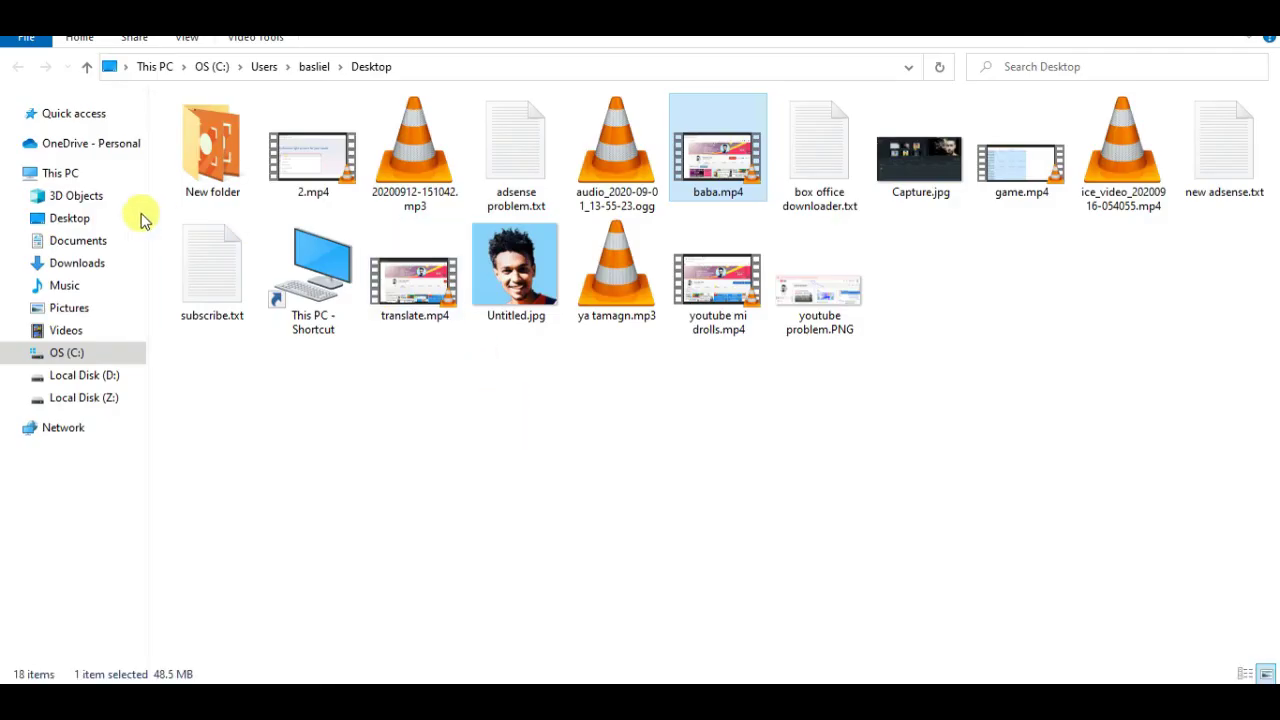
Step: Select Untitled.jpg on the Desktop and drag it toward the Payoneer upload form
left_click(518, 262)
left_click_drag(518, 262, 493, 472)
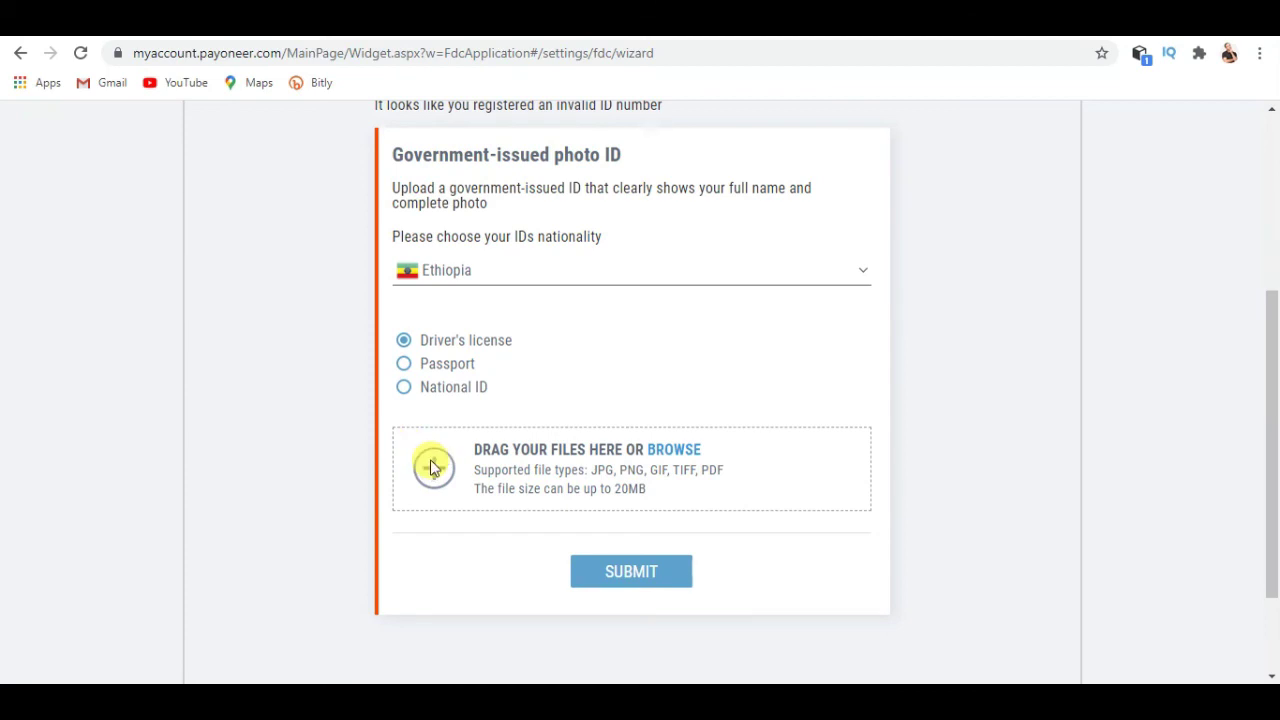
Step: Open the upload file picker, cancel it without choosing a file, and scroll through the photo ID form
left_click(432, 468)
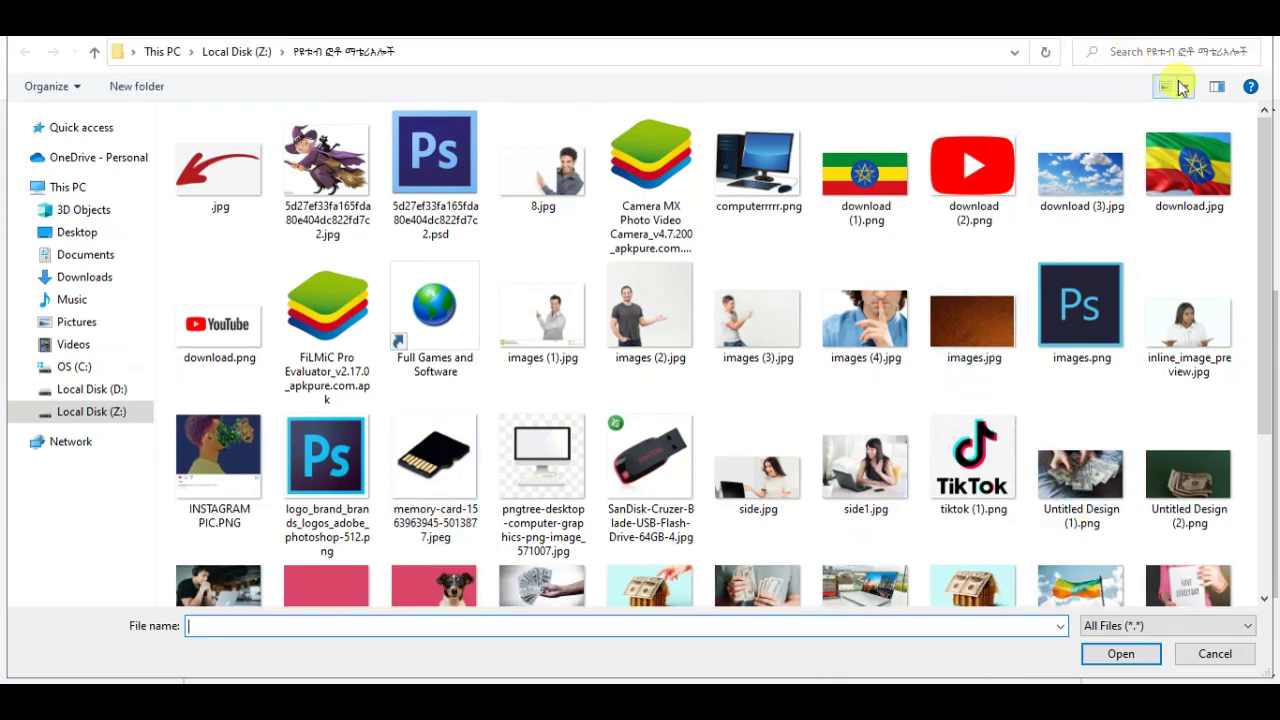
key("Escape")
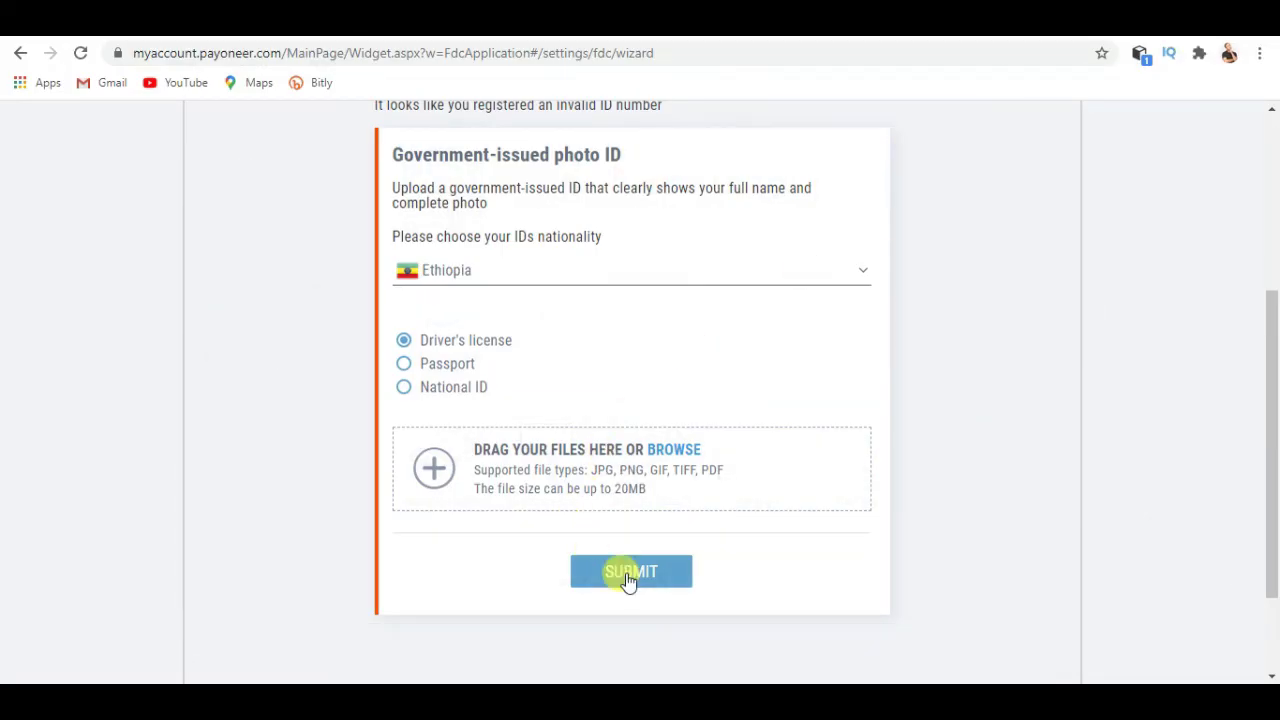
left_click_drag(1272, 460, 1272, 234)
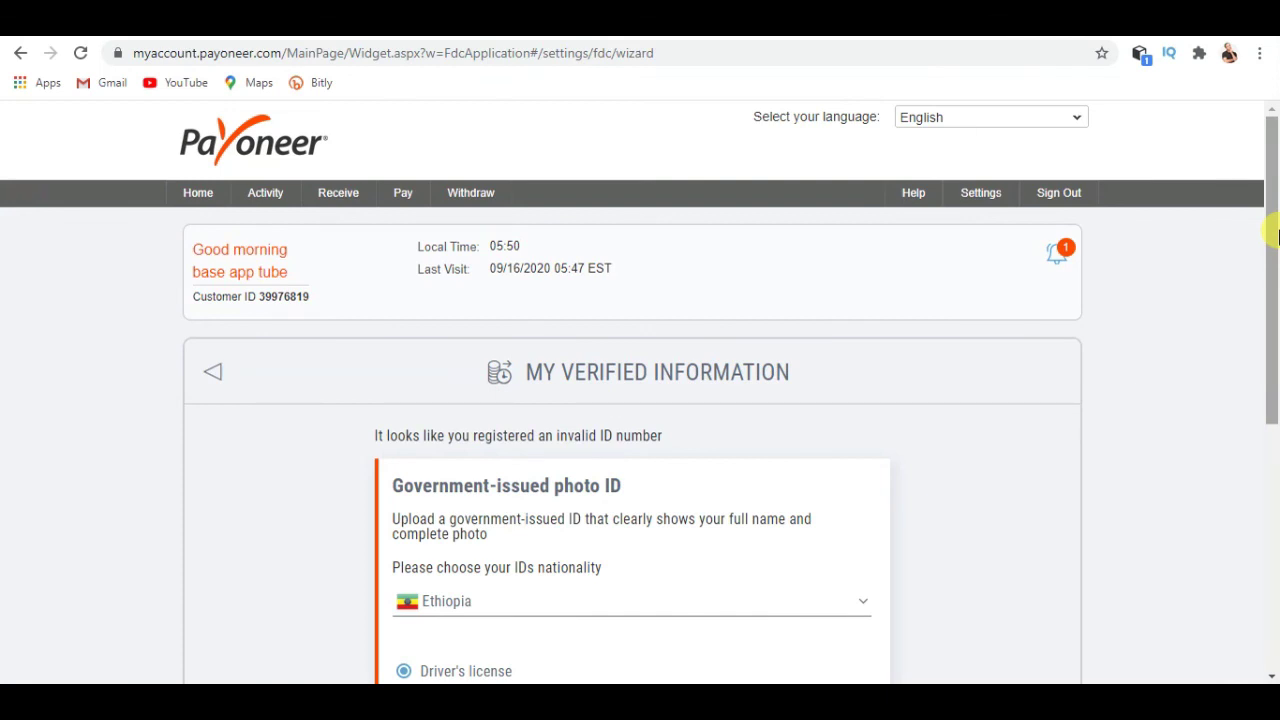
left_click_drag(1272, 234, 1271, 394)
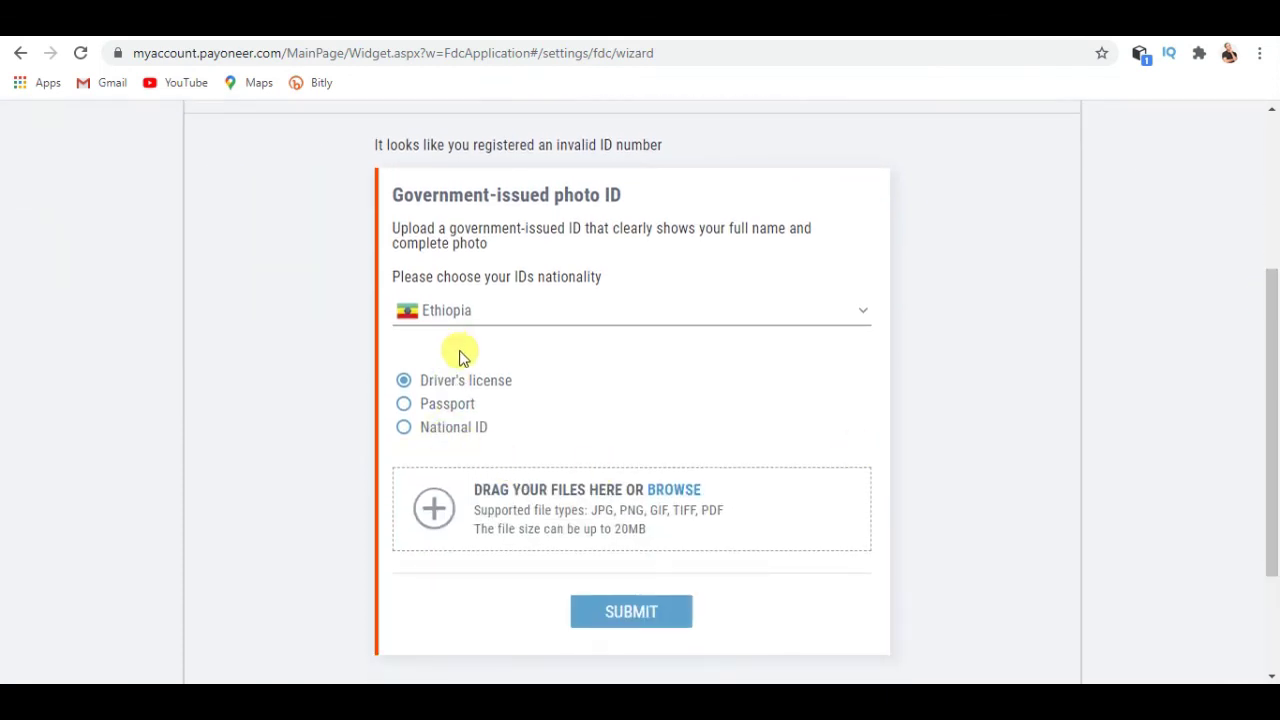
left_click_drag(1272, 480, 1272, 160)
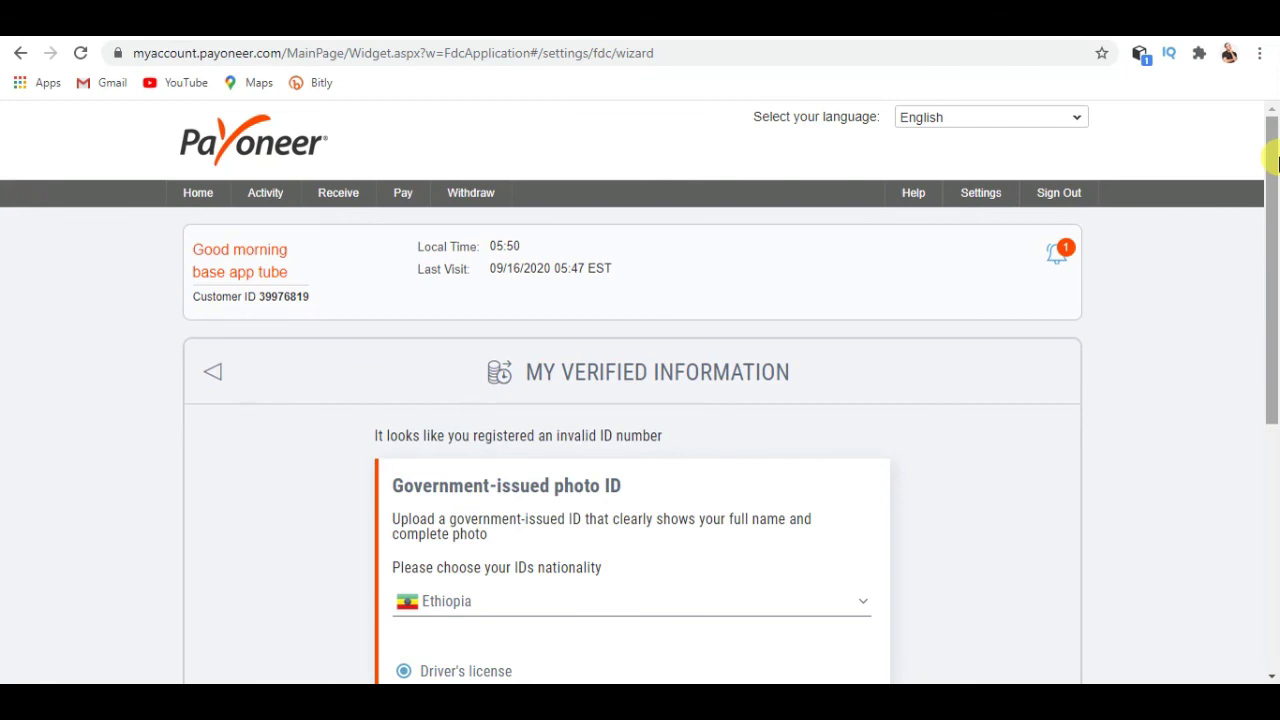
left_click_drag(1275, 162, 1275, 284)
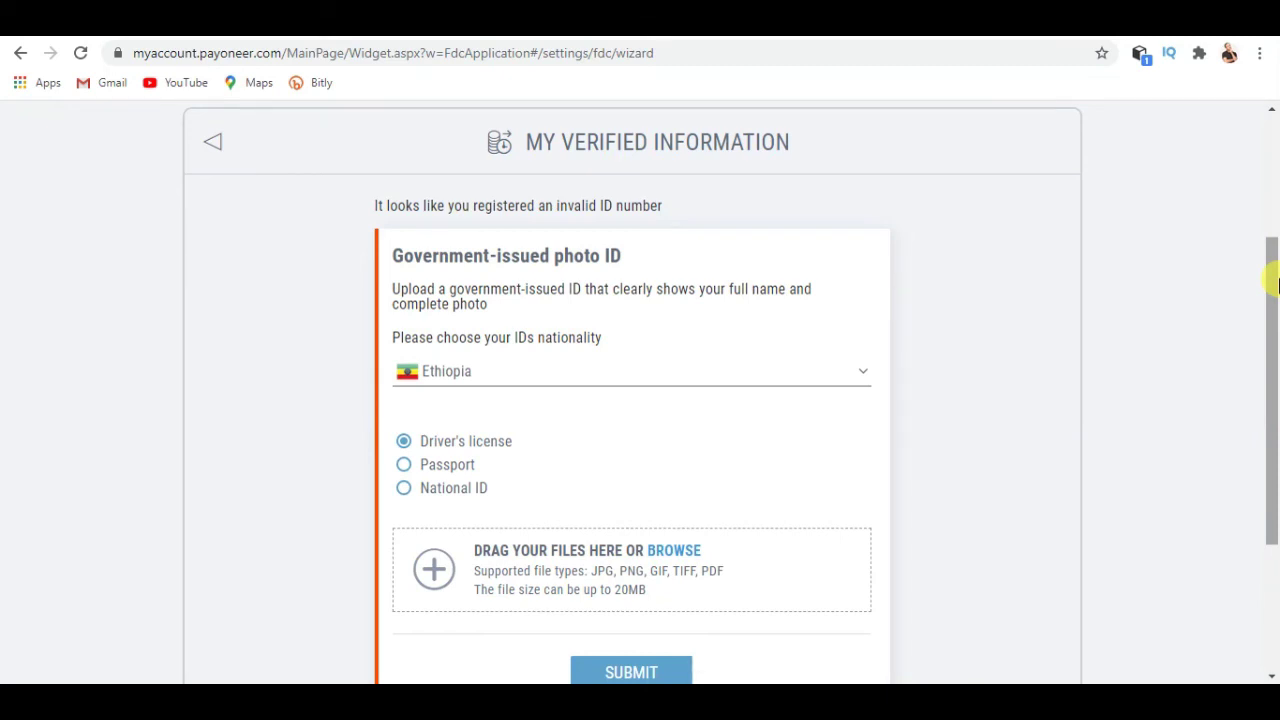
scroll(1276, 285, "up", 3)
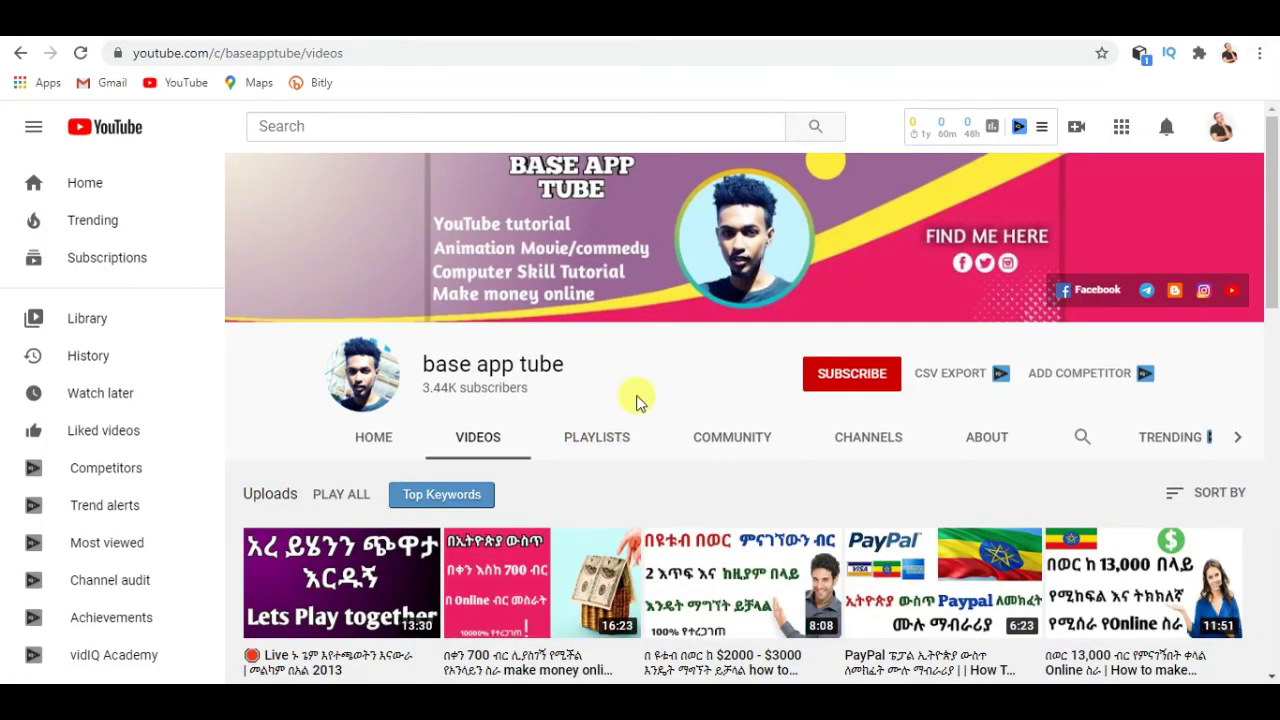
scroll(1276, 268, "down", 2)
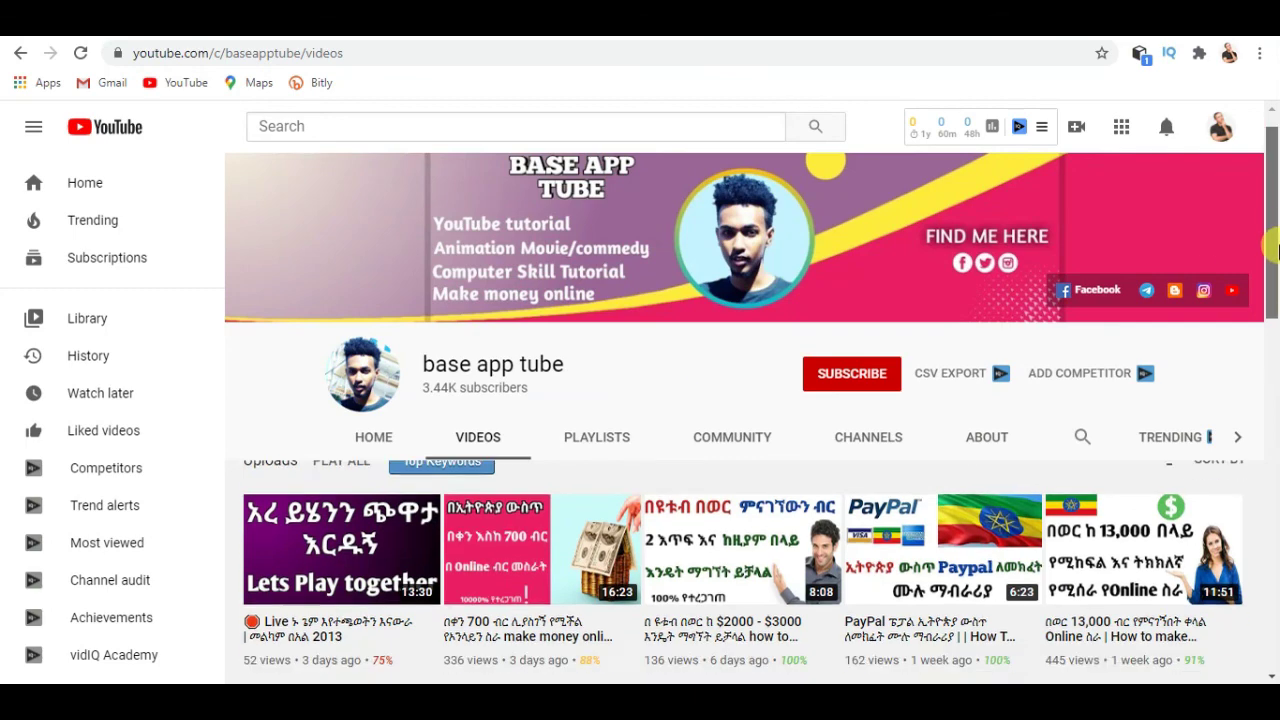